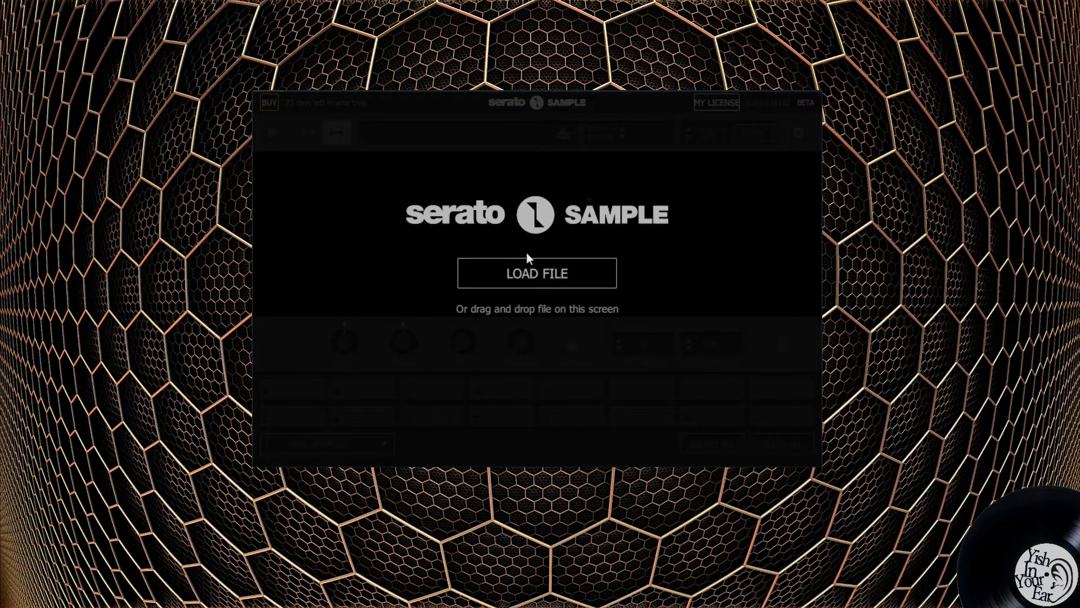
Load the audio file untitled_Insert 2_6 into the sampler.
{"action": "left_click", "coordinate": [594, 264]}
{"action": "double_click", "coordinate": [458, 381]}
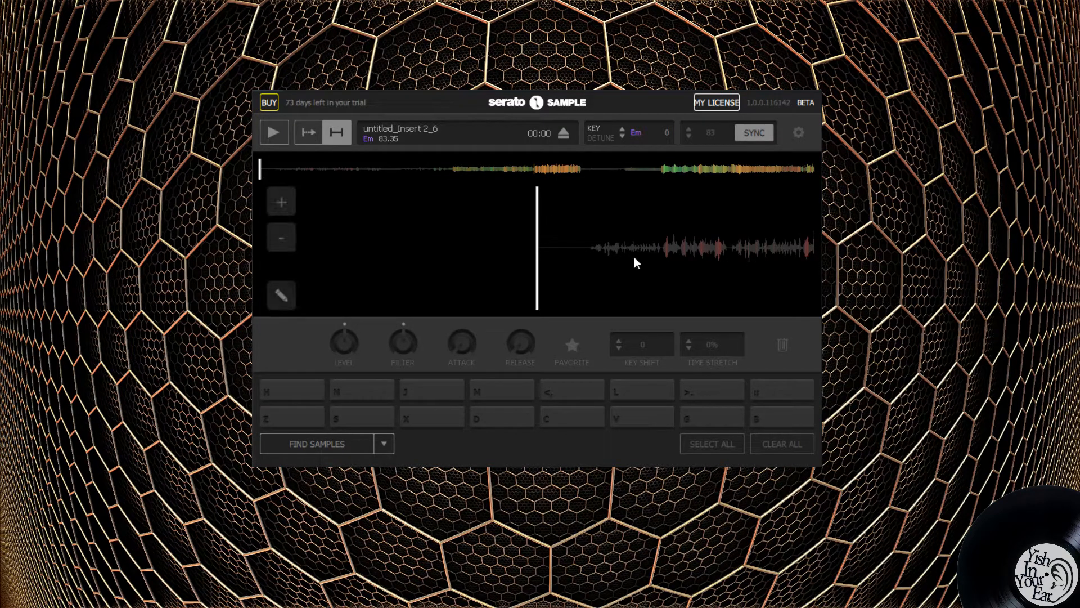
Scrub through the whole waveform to its end and back to about 01:15 to examine the track's sections.
{"action": "left_click_drag", "start_coordinate": [756, 256], "coordinate": [99, 251]}
{"action": "left_click_drag", "start_coordinate": [738, 248], "coordinate": [396, 255]}
{"action": "left_click_drag", "start_coordinate": [686, 244], "coordinate": [433, 258]}
{"action": "left_click_drag", "start_coordinate": [778, 242], "coordinate": [504, 250]}
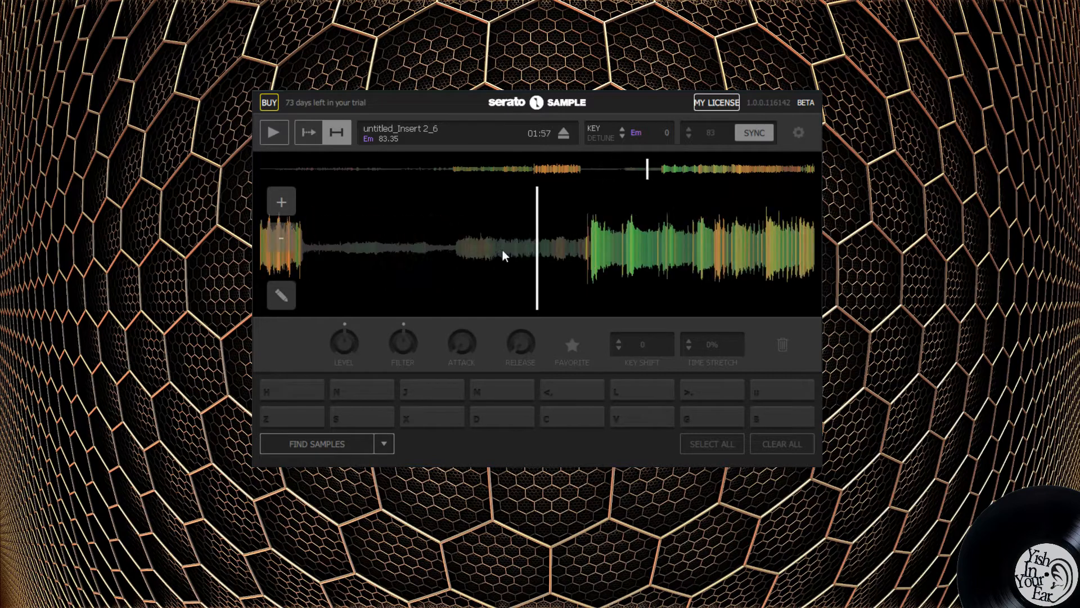
{"action": "left_click_drag", "start_coordinate": [778, 255], "coordinate": [517, 269]}
{"action": "left_click_drag", "start_coordinate": [627, 264], "coordinate": [512, 268]}
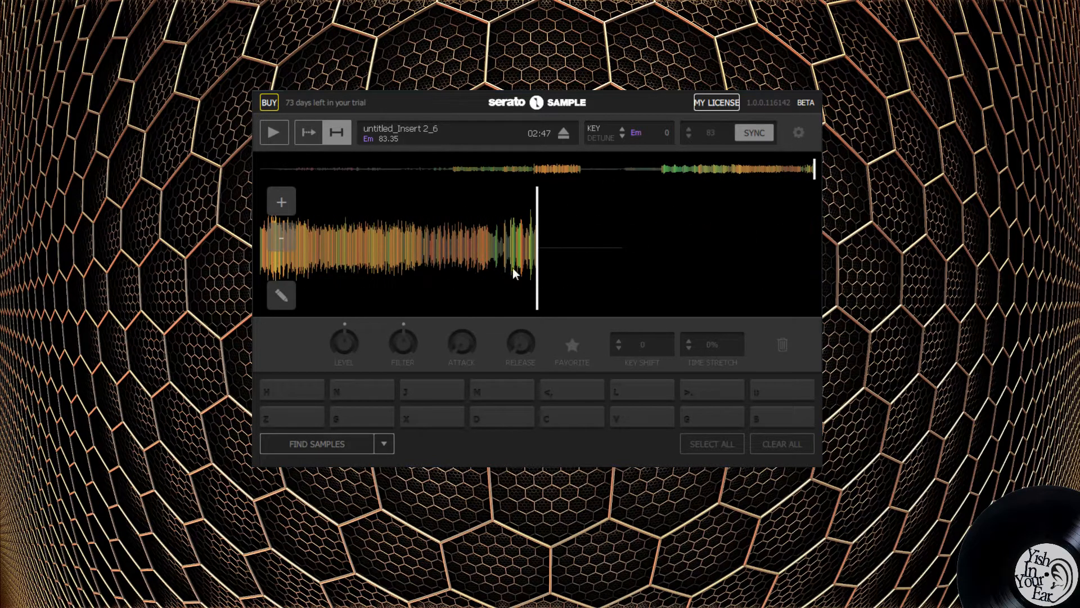
{"action": "left_click_drag", "start_coordinate": [281, 259], "coordinate": [605, 249]}
{"action": "left_click_drag", "start_coordinate": [349, 247], "coordinate": [655, 250]}
{"action": "left_click_drag", "start_coordinate": [495, 251], "coordinate": [775, 261]}
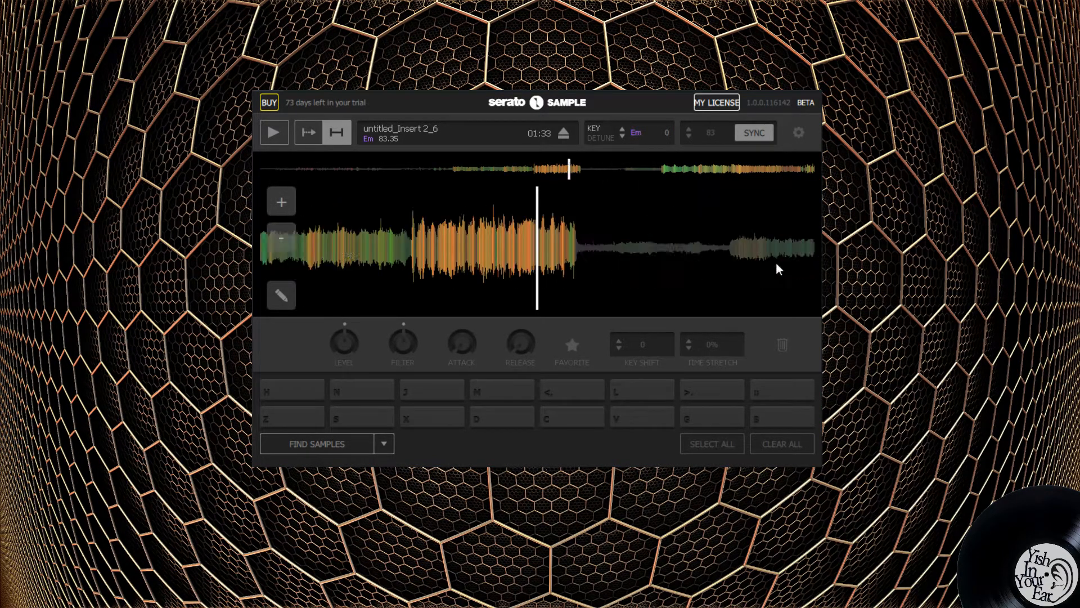
{"action": "left_click_drag", "start_coordinate": [337, 245], "coordinate": [551, 240]}
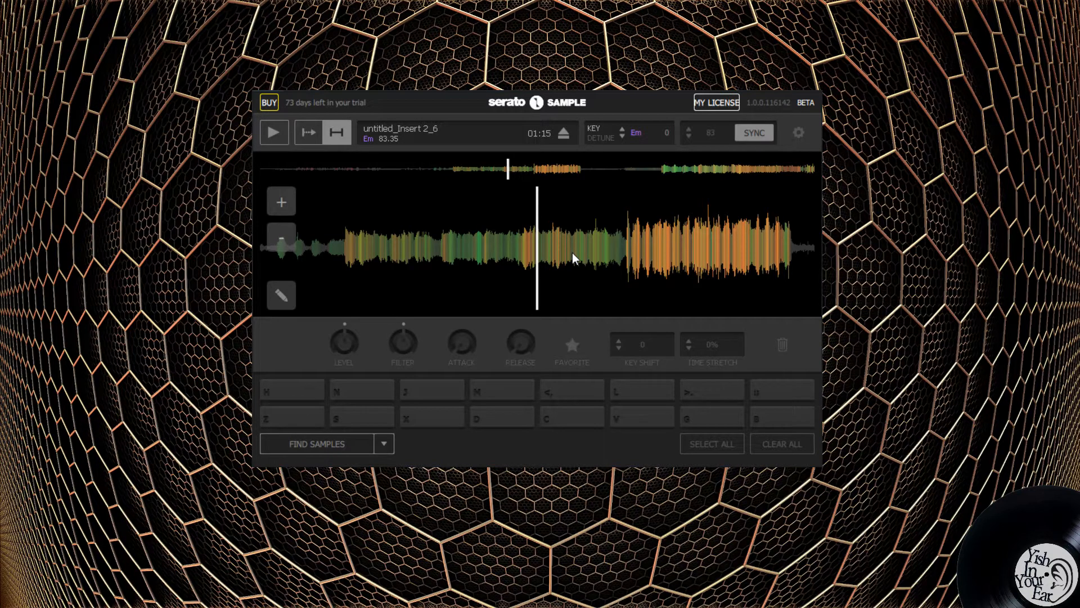
Show the available sample-finding modes and briefly toggle the playback mode and tempo sync, restoring both settings.
{"action": "left_click", "coordinate": [384, 444]}
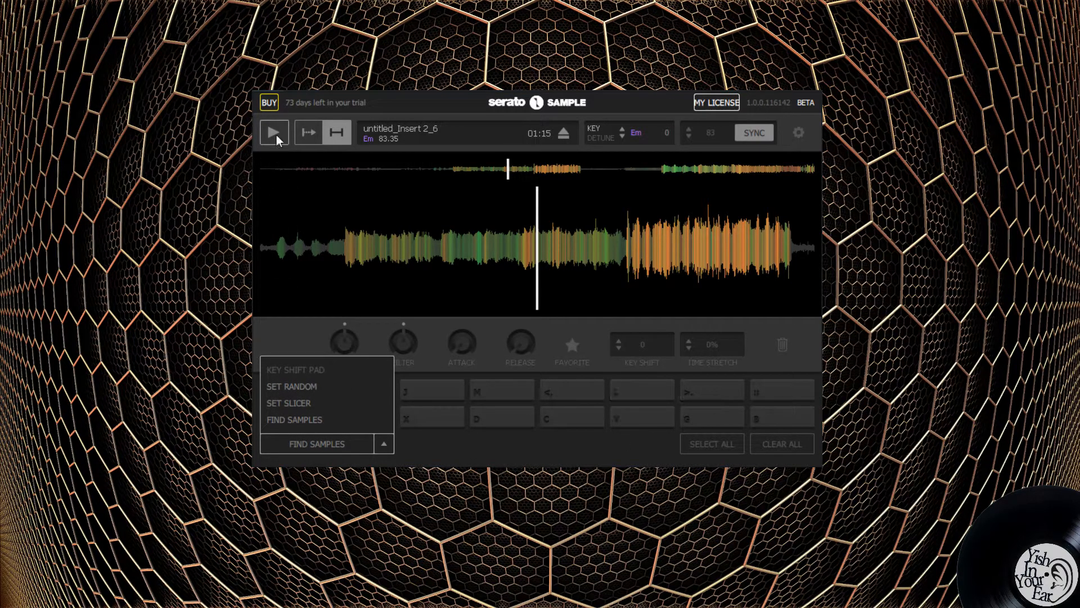
{"action": "left_click", "coordinate": [309, 135]}
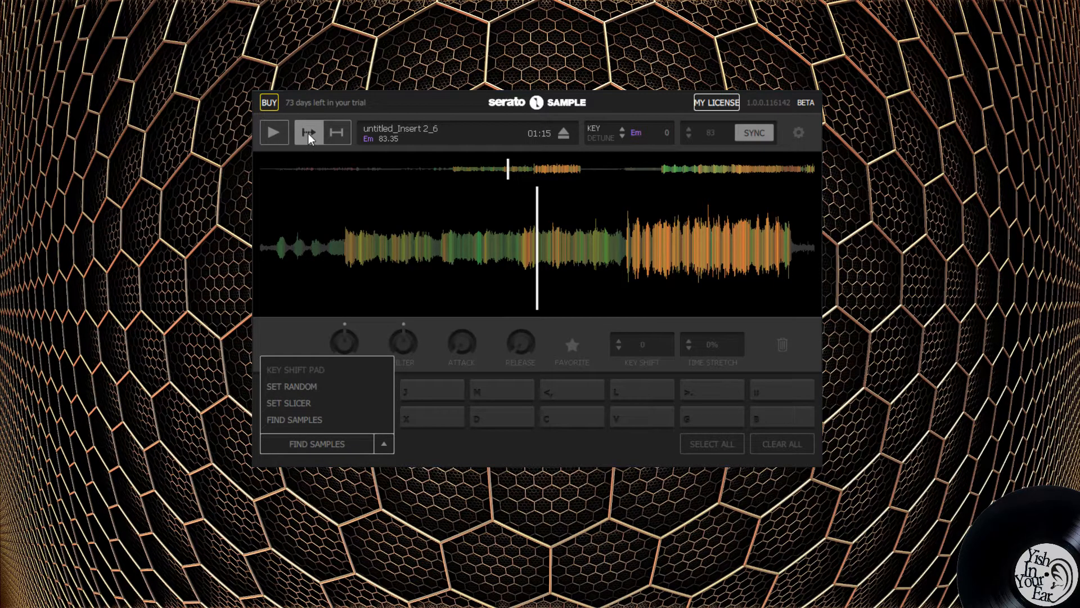
{"action": "left_click", "coordinate": [335, 134]}
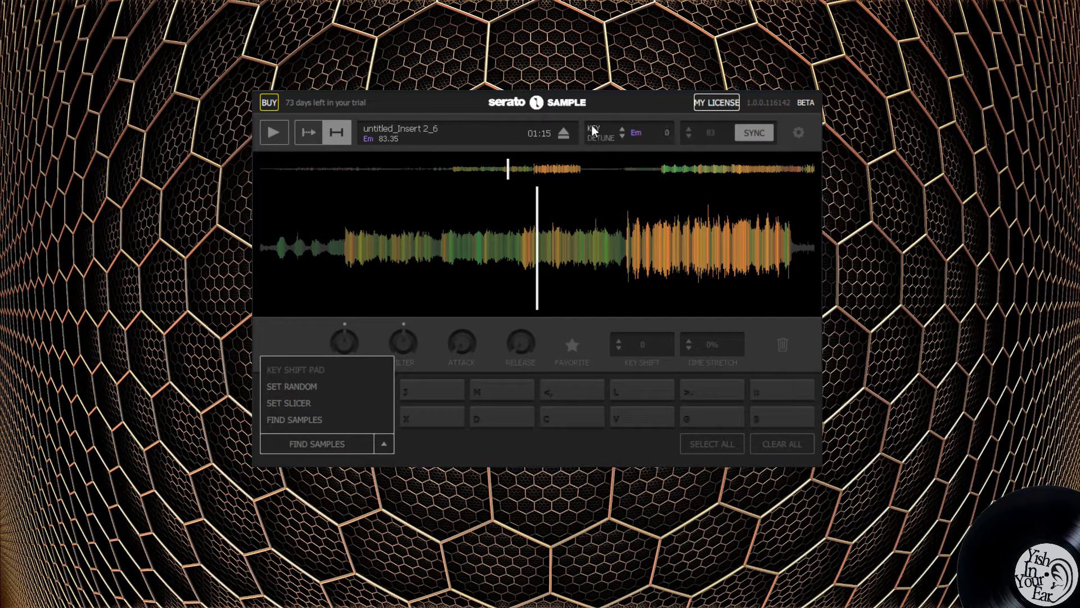
{"action": "left_click", "coordinate": [762, 136]}
{"action": "left_click", "coordinate": [762, 136]}
{"action": "left_click", "coordinate": [386, 444]}
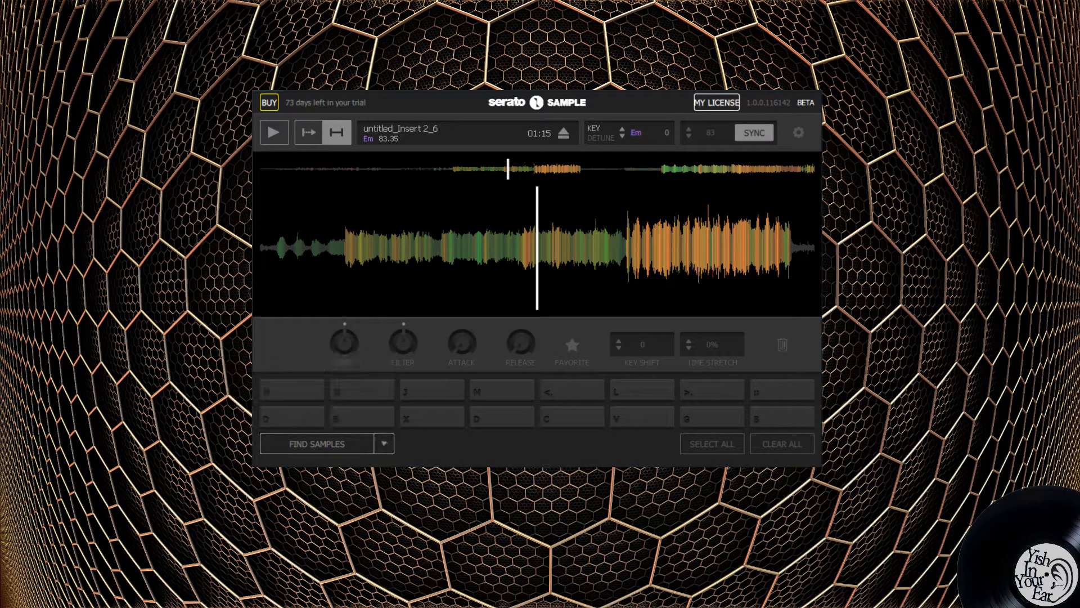
Find samples automatically in the loaded track to fill the pads, and select pad Z.
{"action": "left_click", "coordinate": [309, 447]}
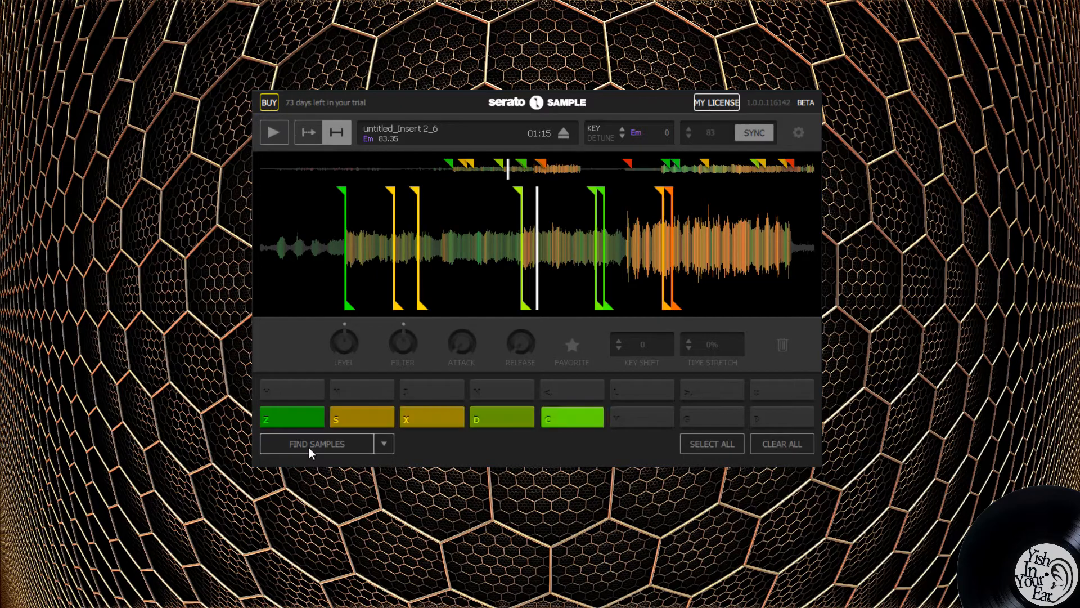
{"action": "key", "text": "z"}
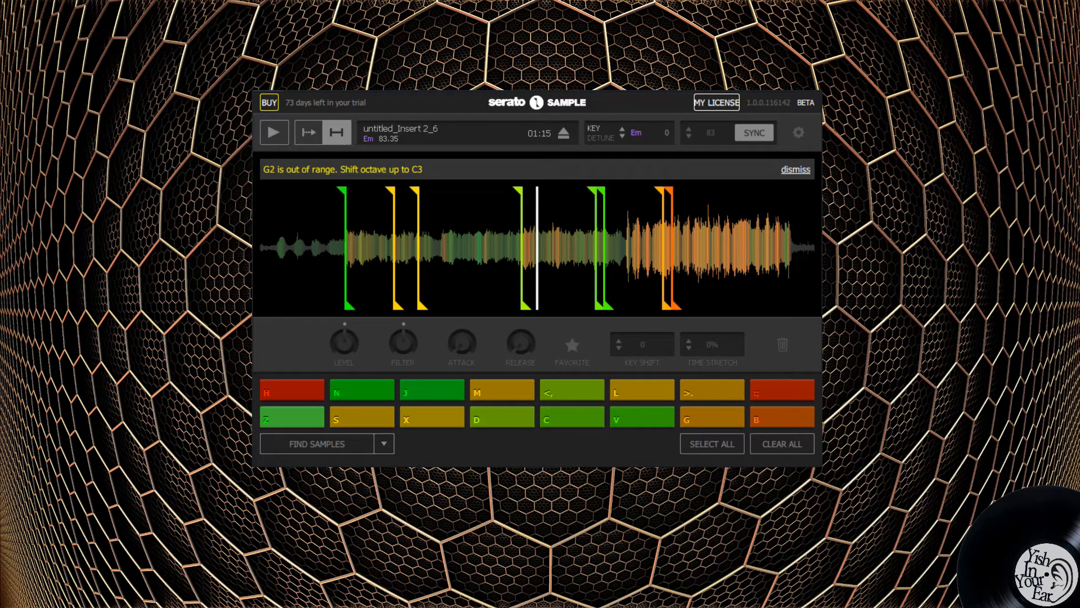
{"action": "left_click", "coordinate": [304, 419]}
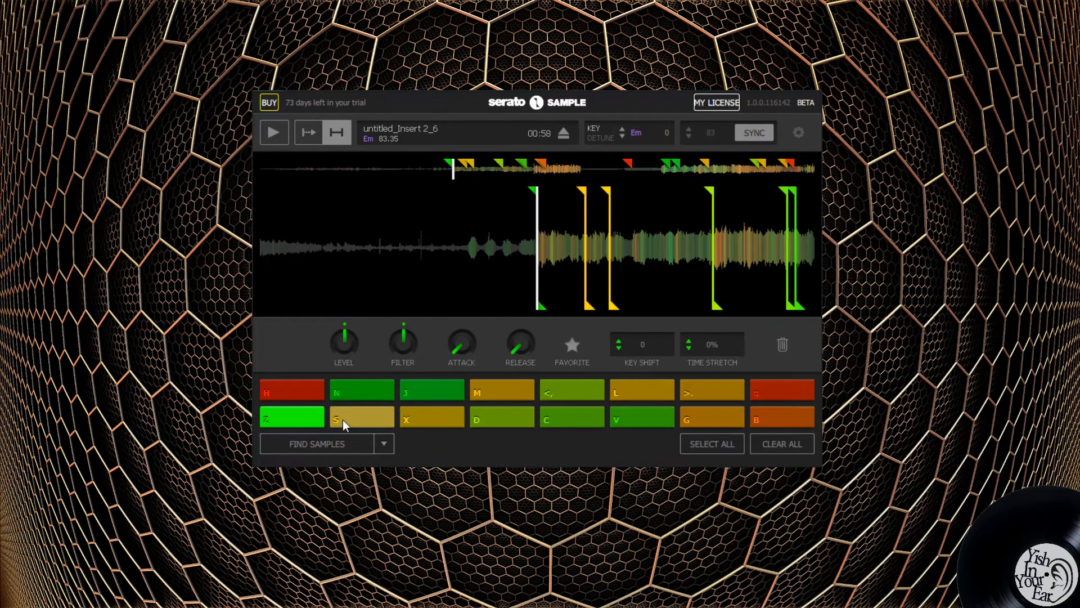
Audition all sixteen pads in order from Z through the semicolon pad, and stop playback.
{"action": "key", "text": "z"}
{"action": "key", "text": "s"}
{"action": "key", "text": "x"}
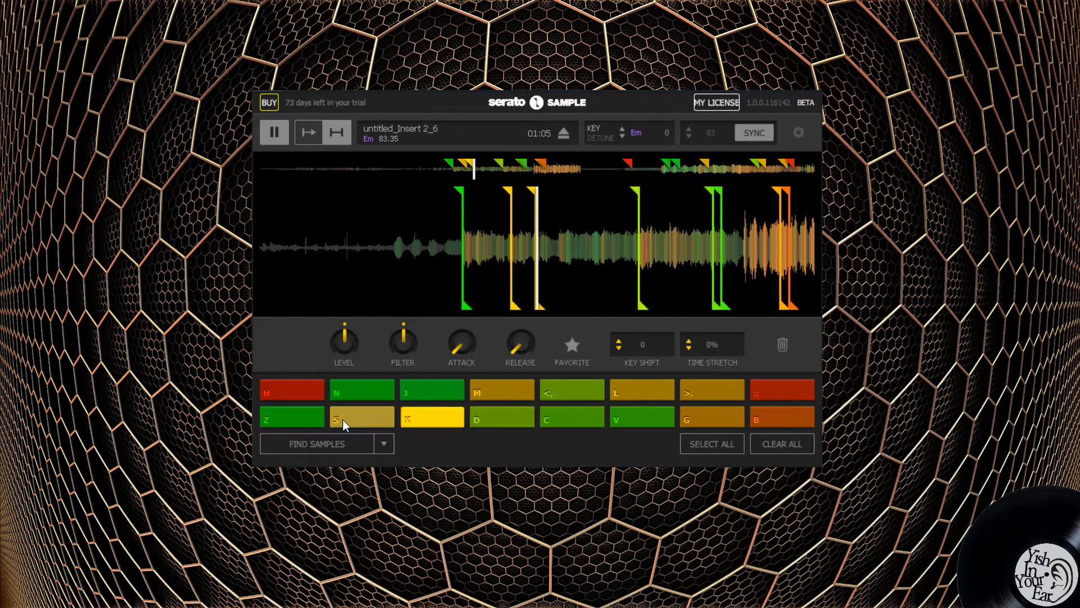
{"action": "key", "text": "d"}
{"action": "key", "text": "c"}
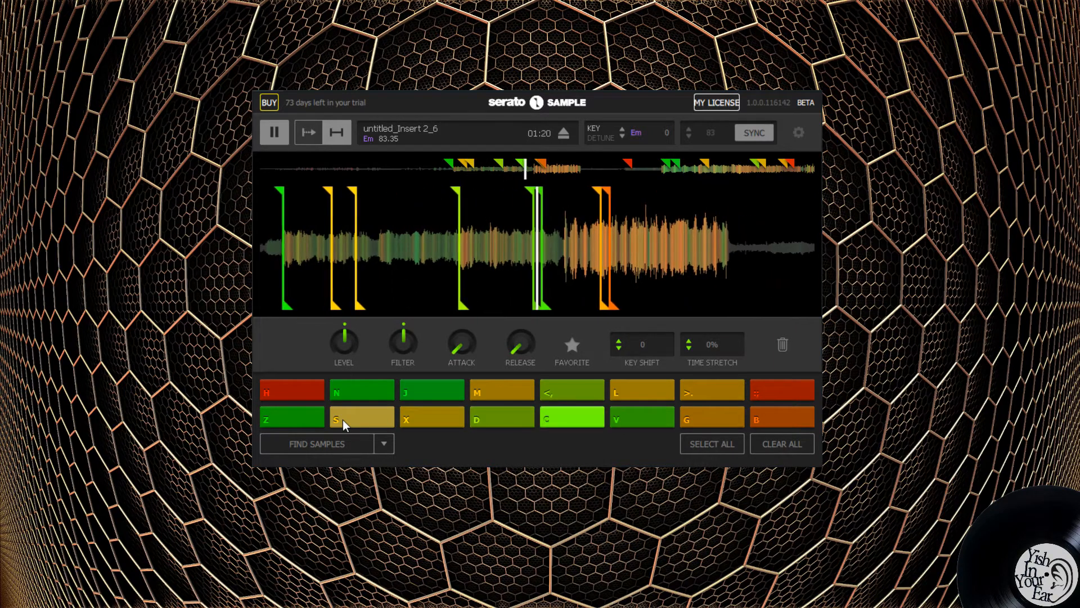
{"action": "key", "text": "v"}
{"action": "key", "text": "g"}
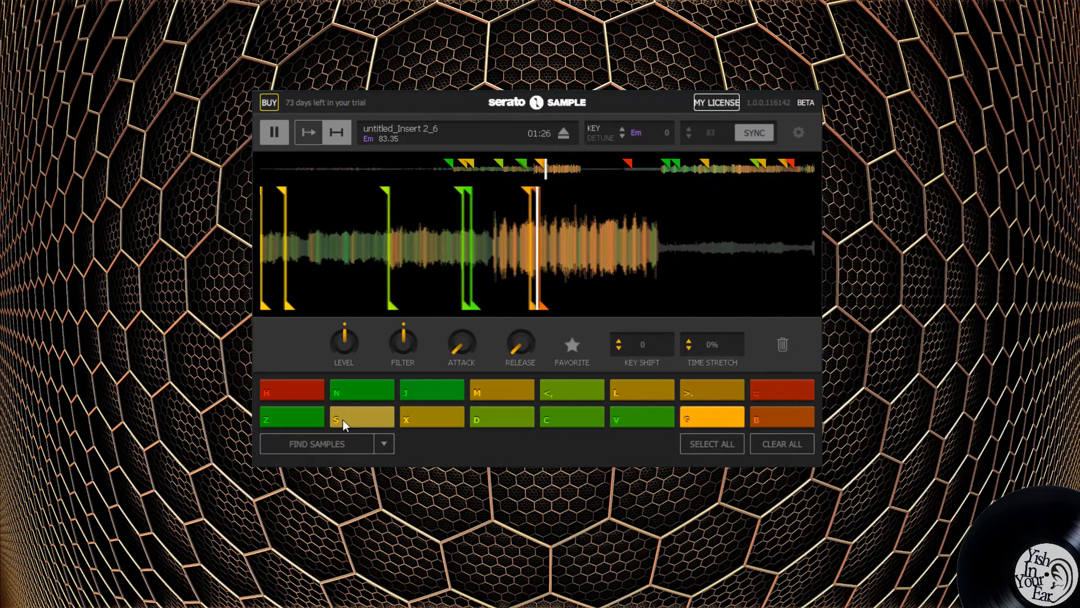
{"action": "key", "text": "b"}
{"action": "key", "text": "h"}
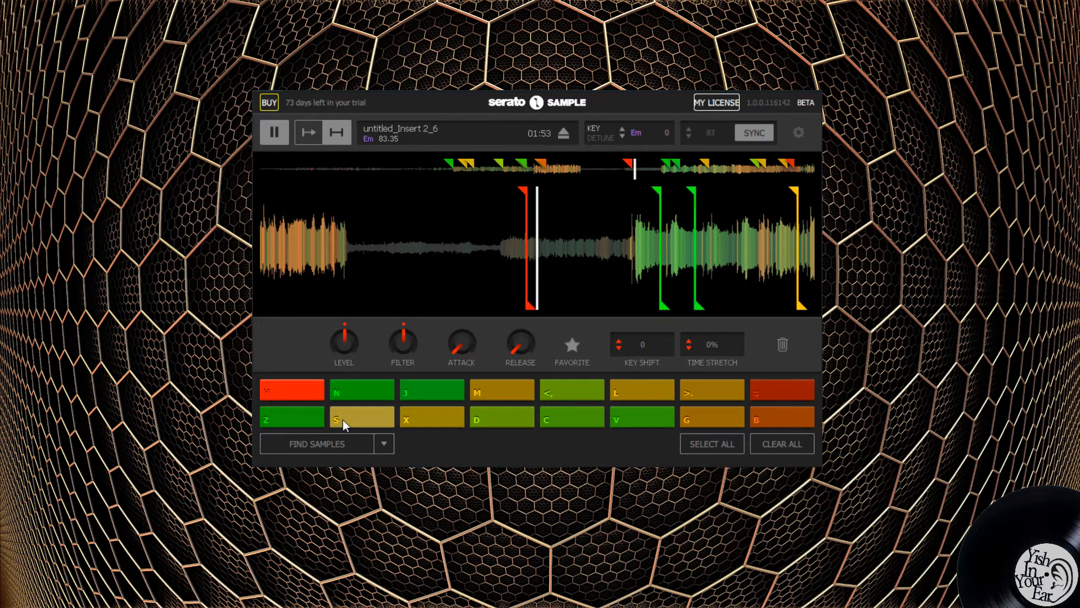
{"action": "key", "text": "n"}
{"action": "key", "text": "j"}
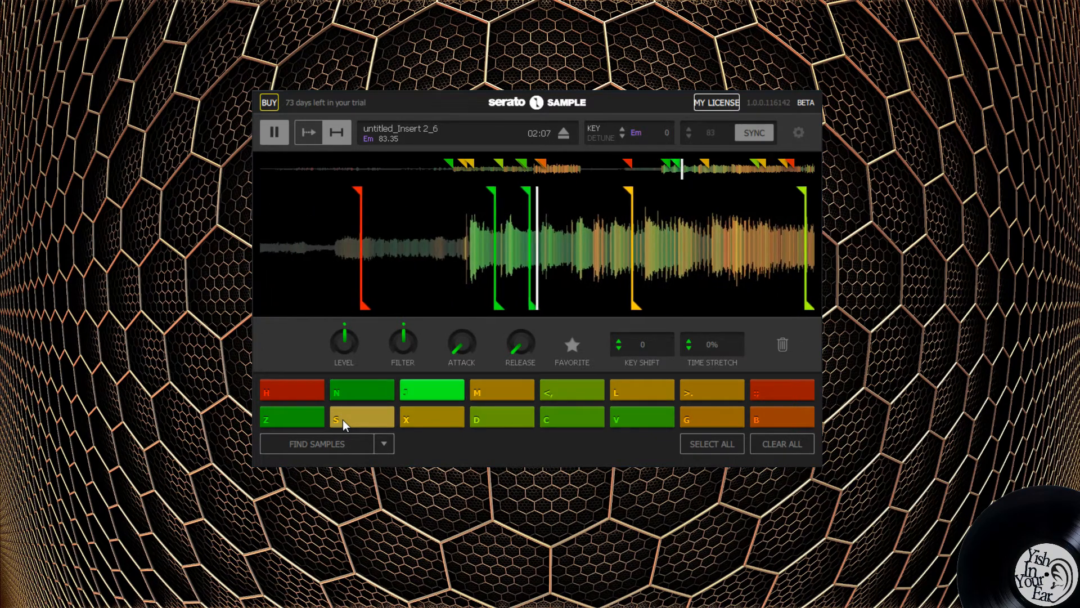
{"action": "key", "text": "m"}
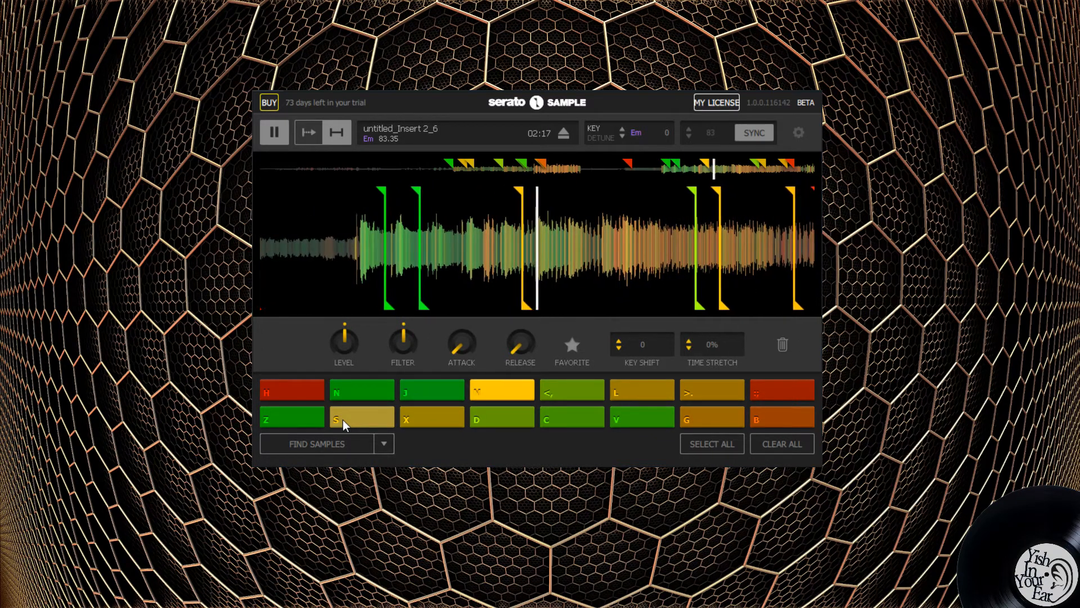
{"action": "key", "text": "comma"}
{"action": "key", "text": "l"}
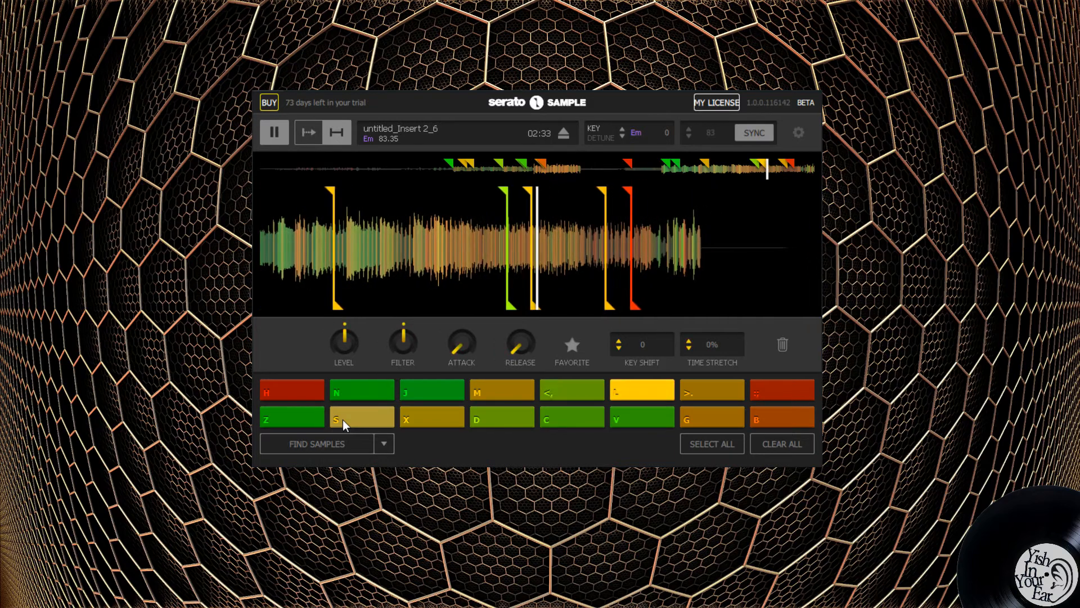
{"action": "key", "text": "period"}
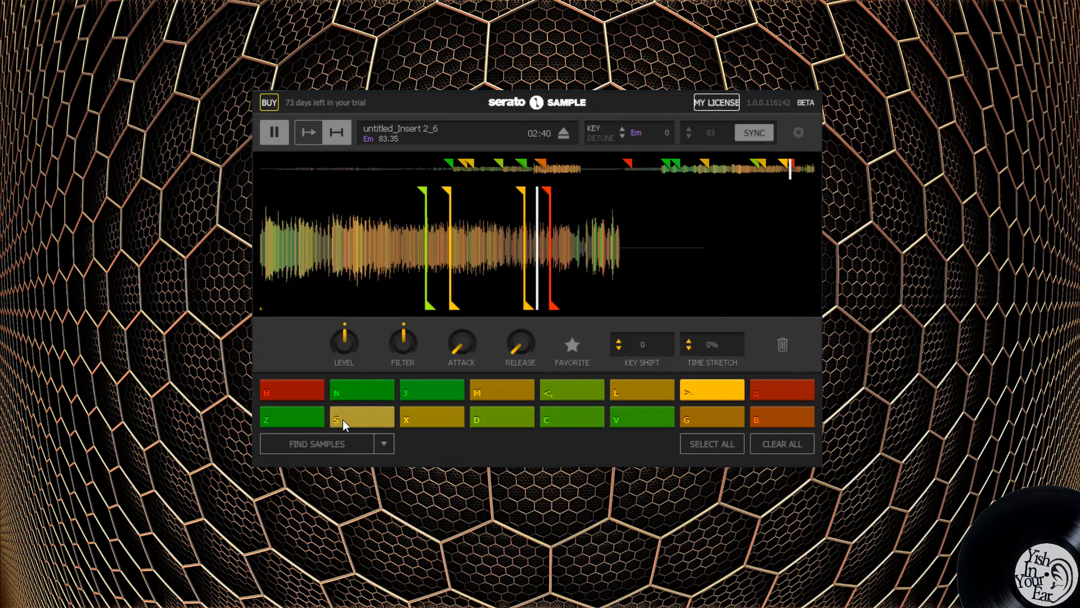
{"action": "key", "text": "semicolon"}
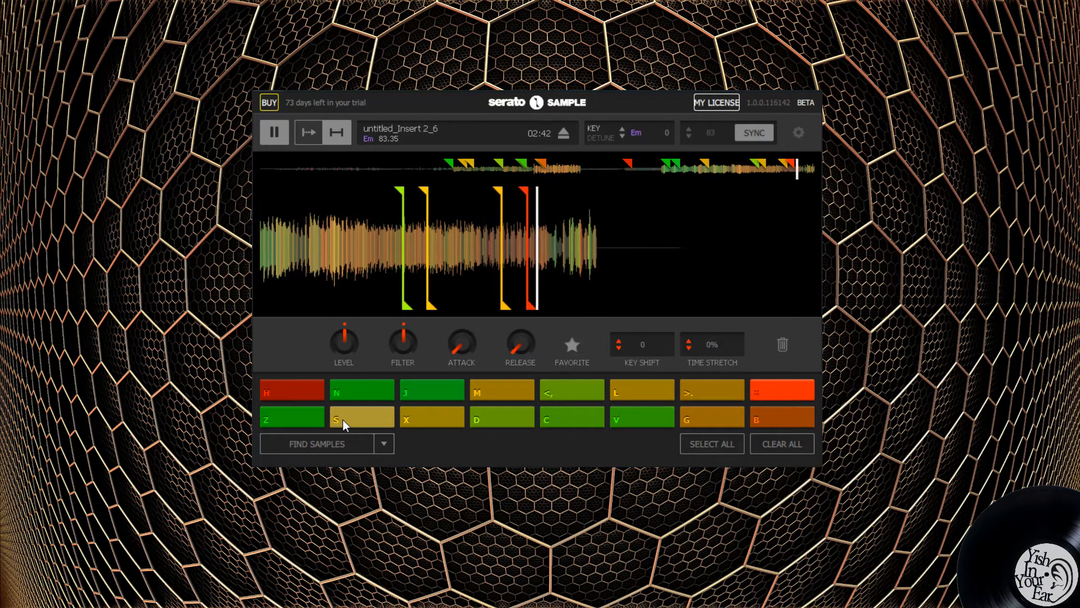
{"action": "key", "text": "space"}
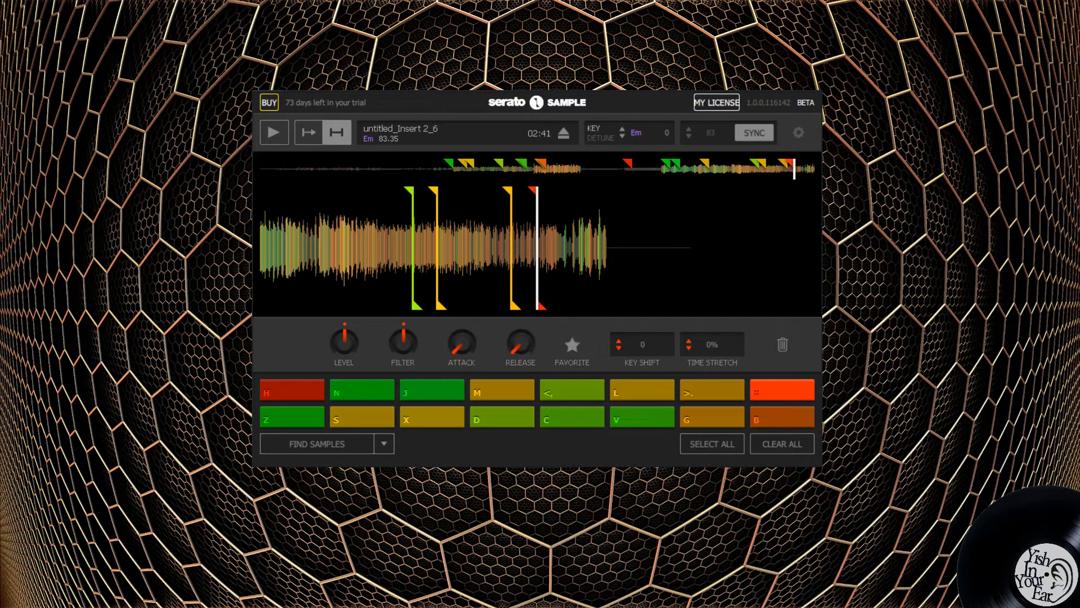
Audition pads D, X, S and Z in descending order, followed by pads N, M and L.
{"action": "key", "text": "d"}
{"action": "key", "text": "x"}
{"action": "key", "text": "s"}
{"action": "key", "text": "z"}
{"action": "key", "text": "z"}
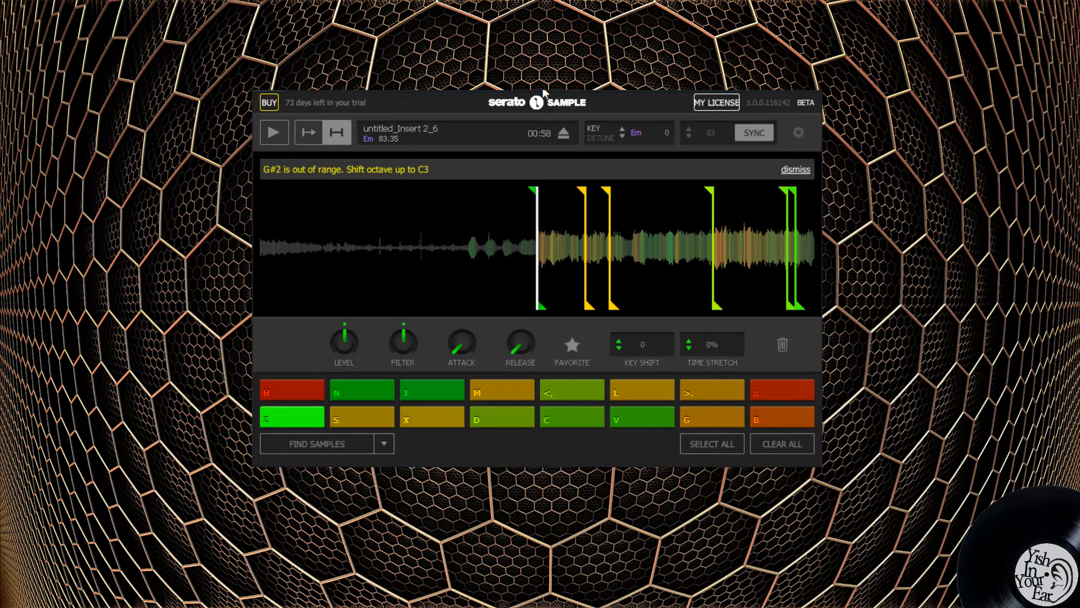
{"action": "key", "text": "n"}
{"action": "key", "text": "m"}
{"action": "key", "text": "l"}
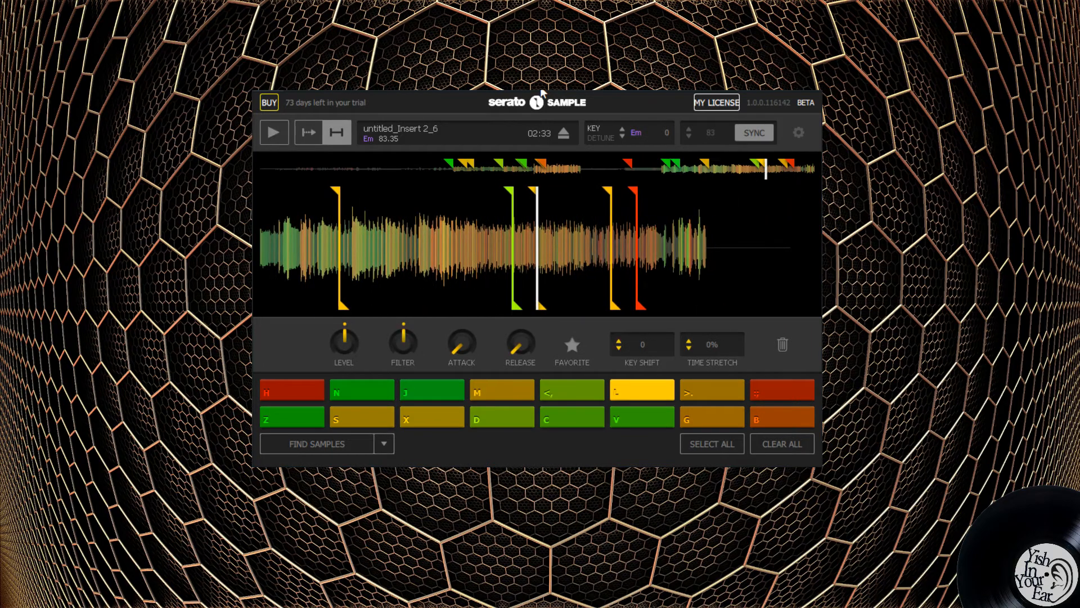
Alternate playback between the comma and L pads, and audition the period and semicolon pads.
{"action": "key", "text": "comma"}
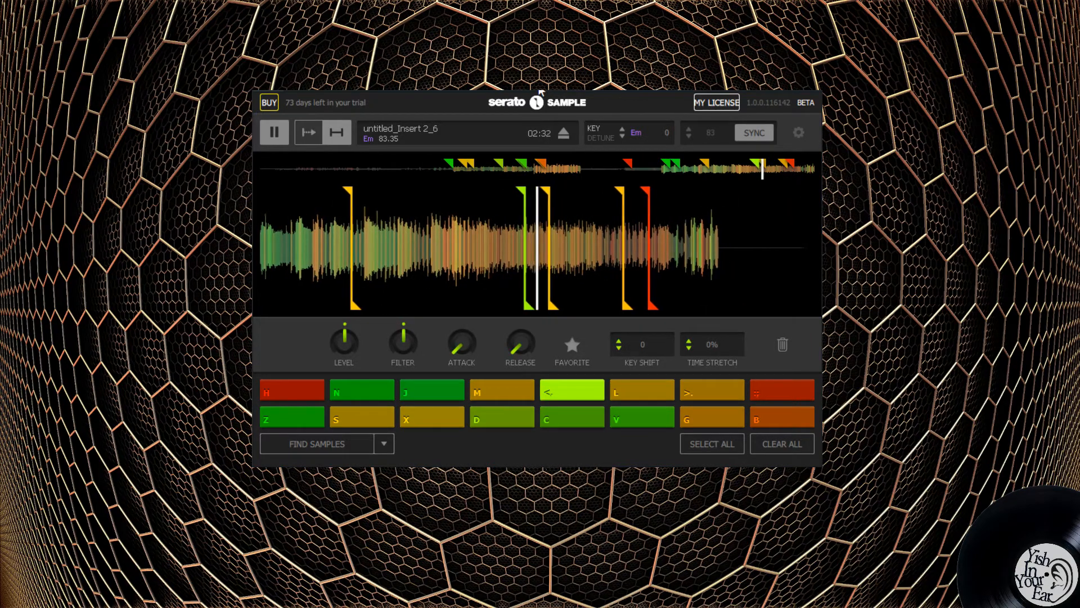
{"action": "key", "text": "l"}
{"action": "key", "text": "comma"}
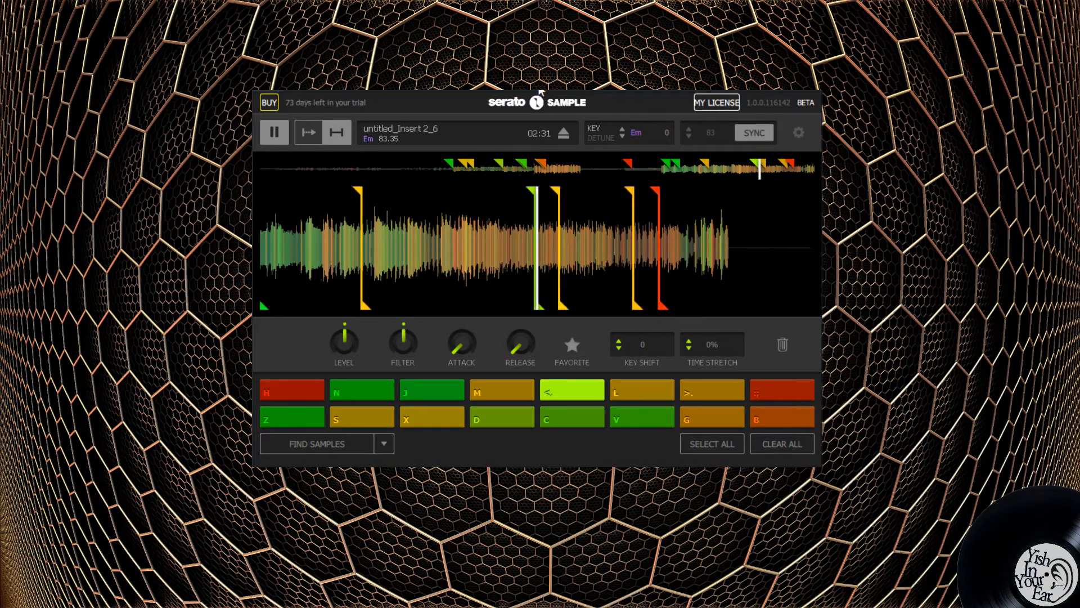
{"action": "key", "text": "l"}
{"action": "key", "text": "comma"}
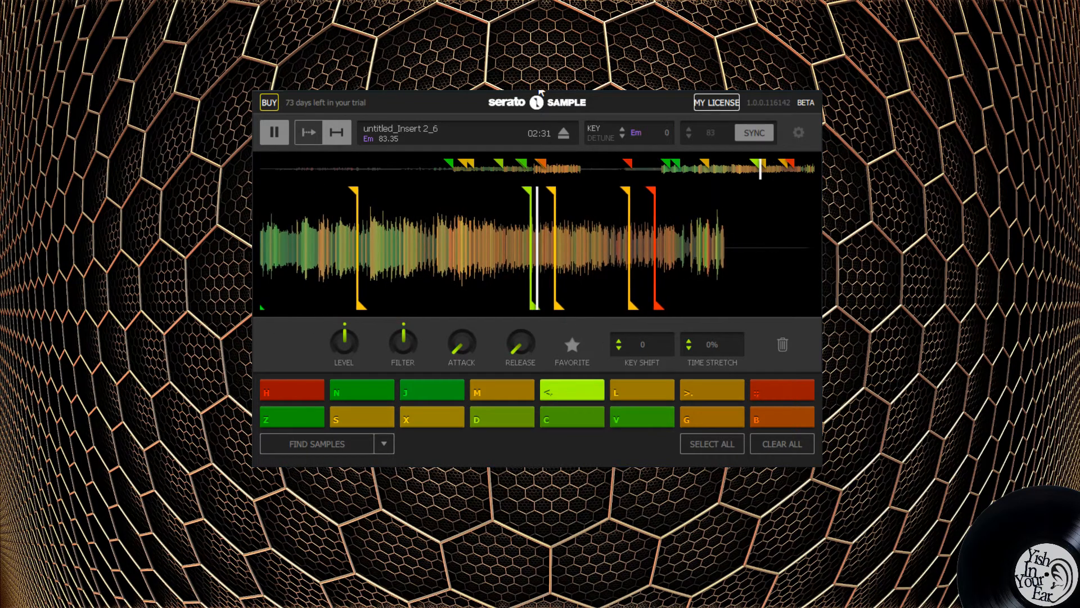
{"action": "key", "text": "l"}
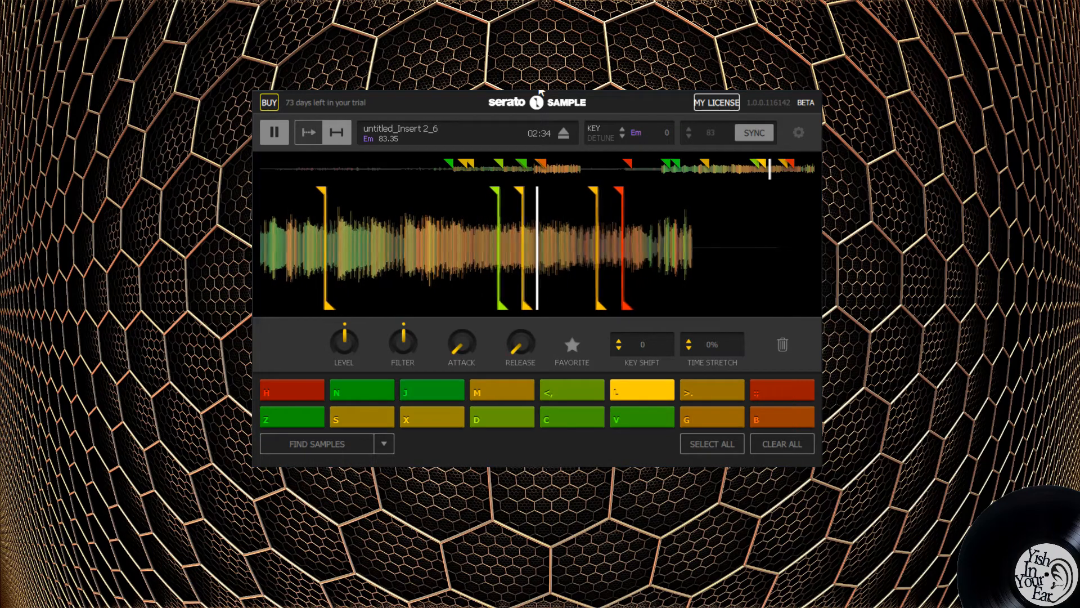
{"action": "key", "text": "period"}
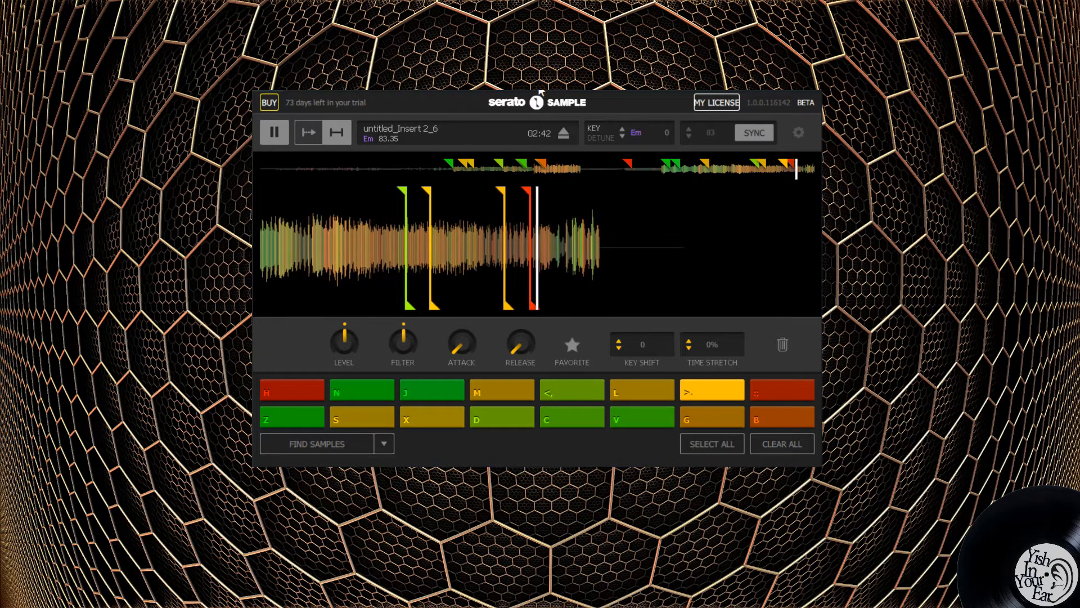
{"action": "key", "text": "semicolon"}
{"action": "key", "text": "period"}
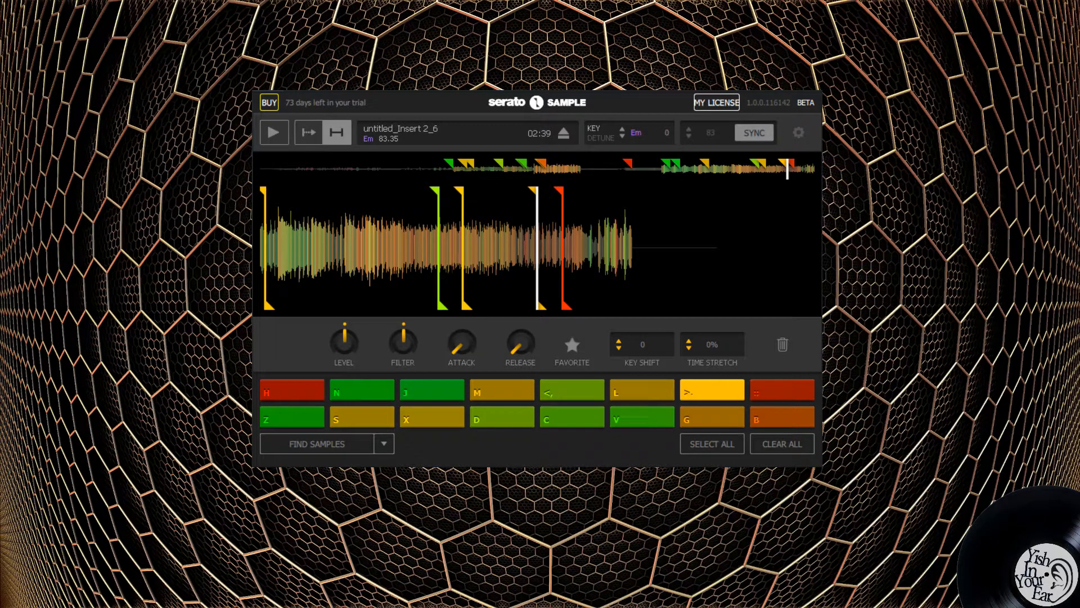
Play the slice on pad N and try shifting its start marker slightly earlier in the waveform.
{"action": "key", "text": "n"}
{"action": "mouse_move", "coordinate": [496, 203]}
{"action": "left_mouse_down"}
{"action": "mouse_move", "coordinate": [664, 216]}
{"action": "mouse_move", "coordinate": [524, 218]}
{"action": "mouse_move", "coordinate": [578, 220]}
{"action": "left_mouse_up"}
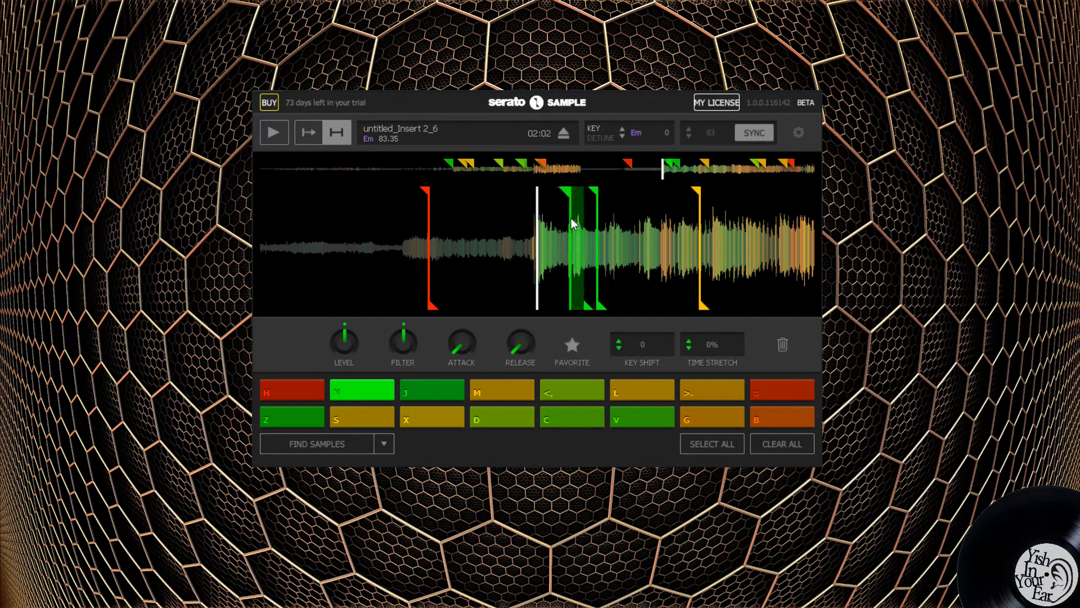
{"action": "key", "text": "space"}
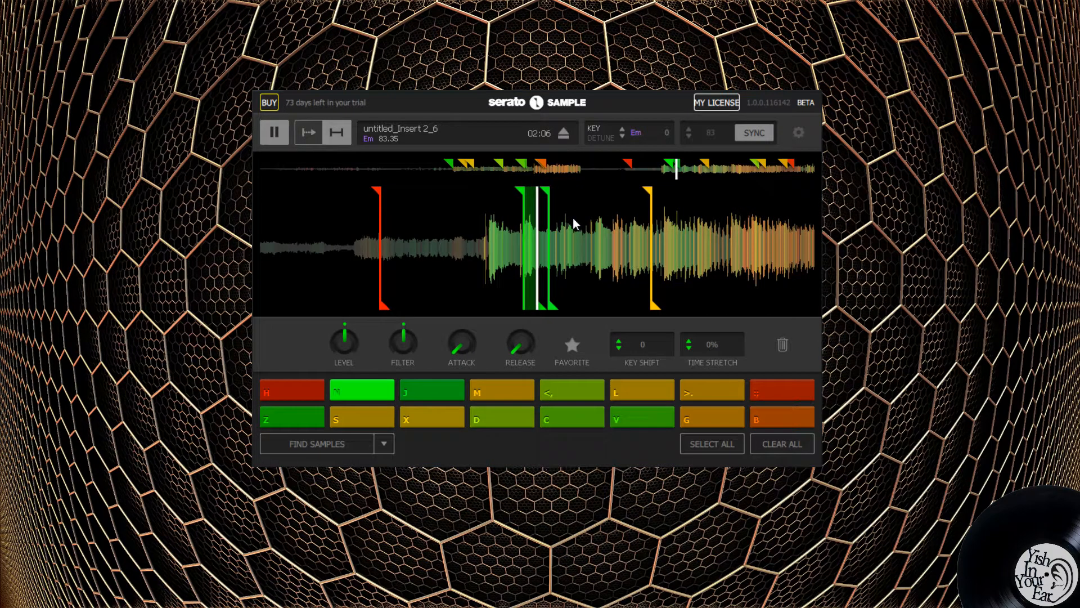
{"action": "key", "text": "space"}
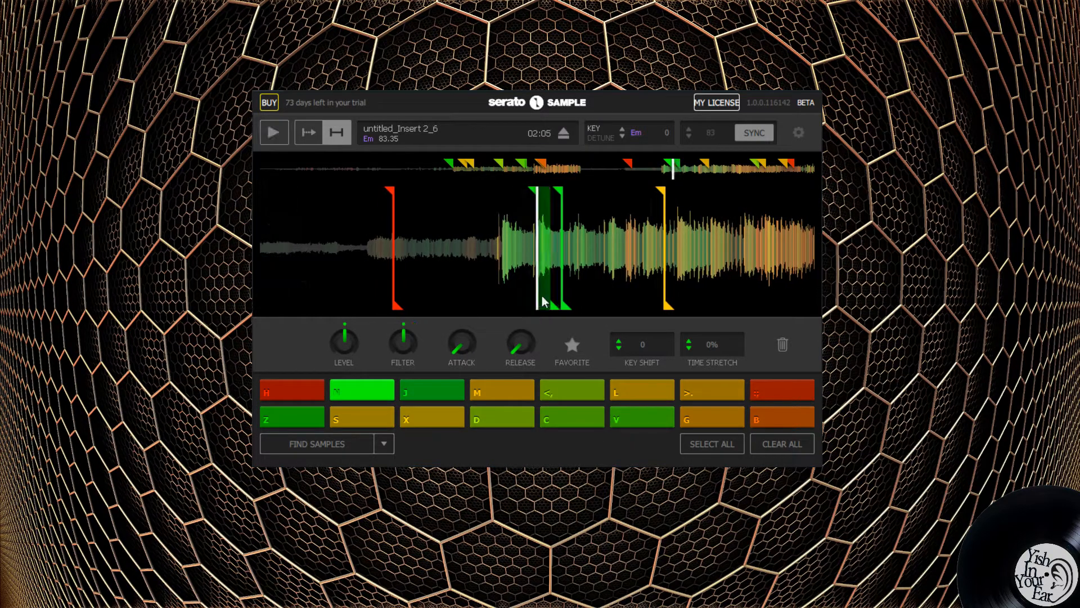
{"action": "left_click_drag", "start_coordinate": [533, 194], "coordinate": [508, 198]}
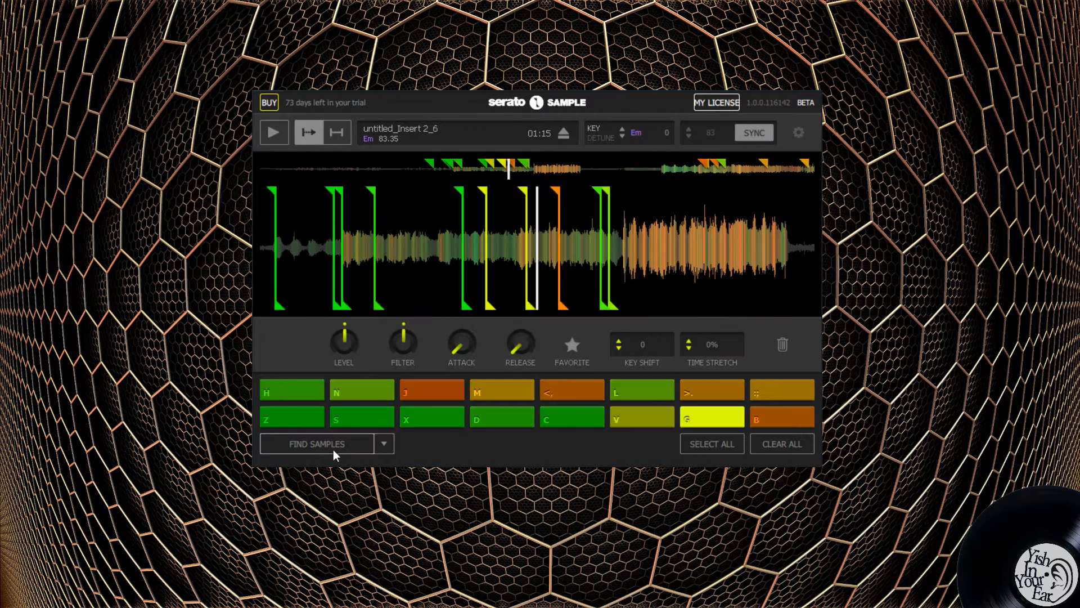
Generate a fresh set of automatically found samples across the pads.
{"action": "left_click", "coordinate": [333, 450]}
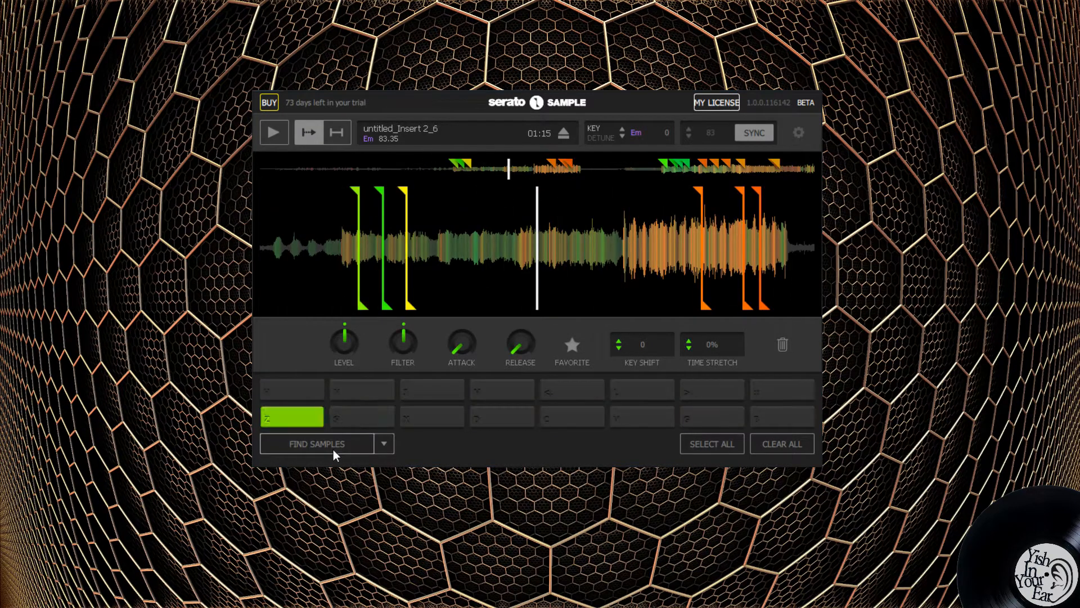
Generate another set of automatically found samples and audition the slices on pads V, G, B and H.
{"action": "left_click", "coordinate": [333, 450]}
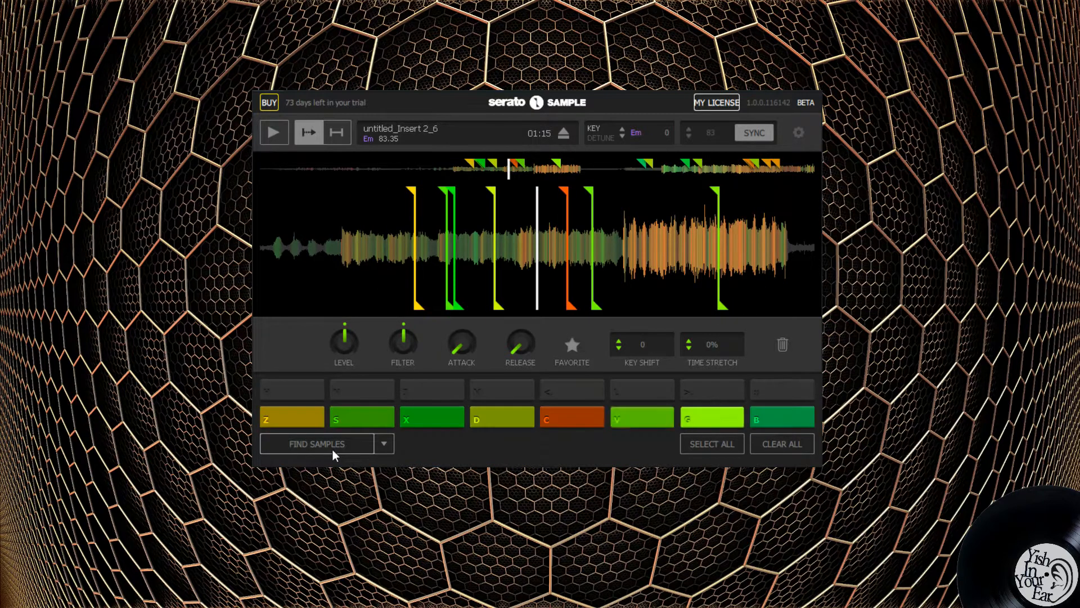
{"action": "key", "text": "v"}
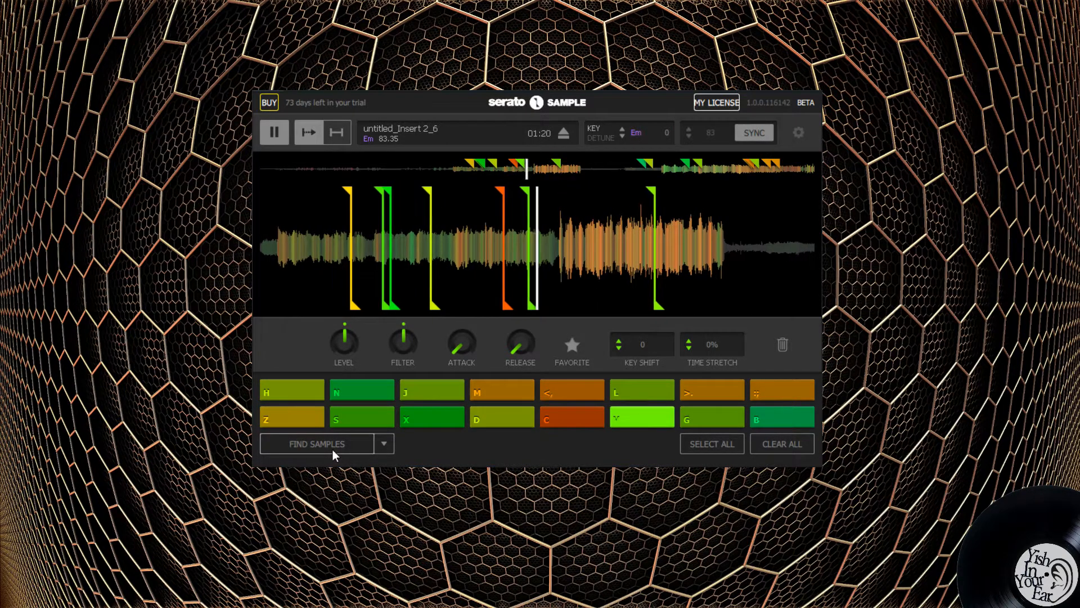
{"action": "key", "text": "g"}
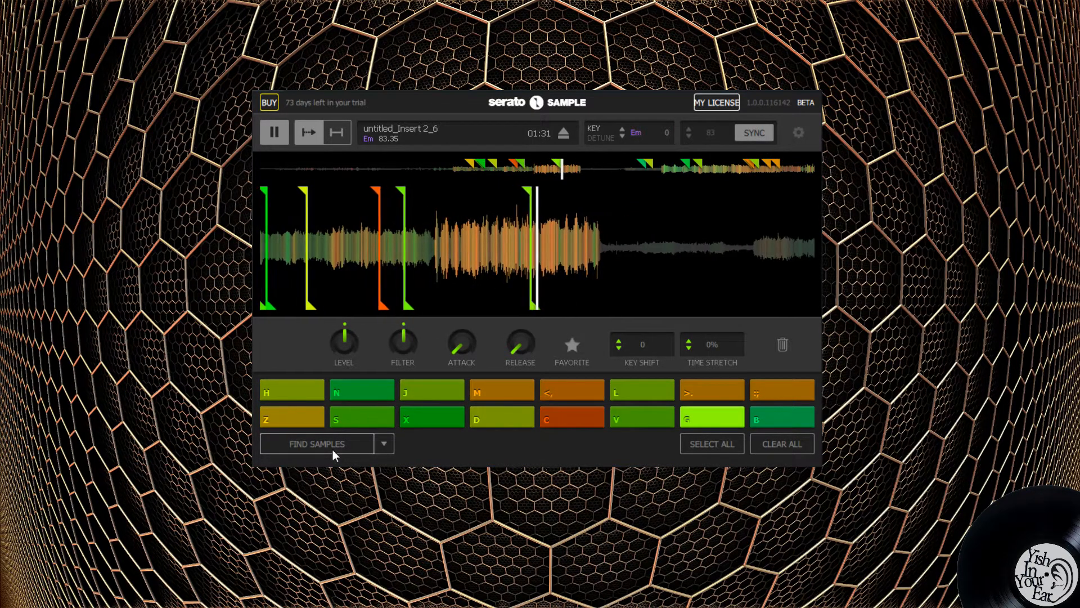
{"action": "key", "text": "b"}
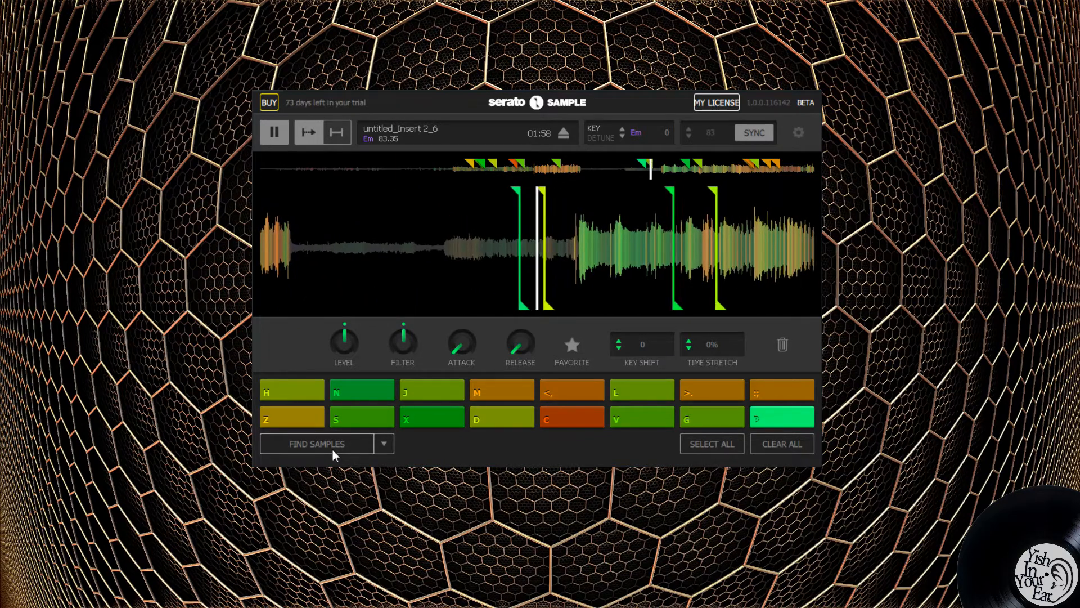
{"action": "key", "text": "h"}
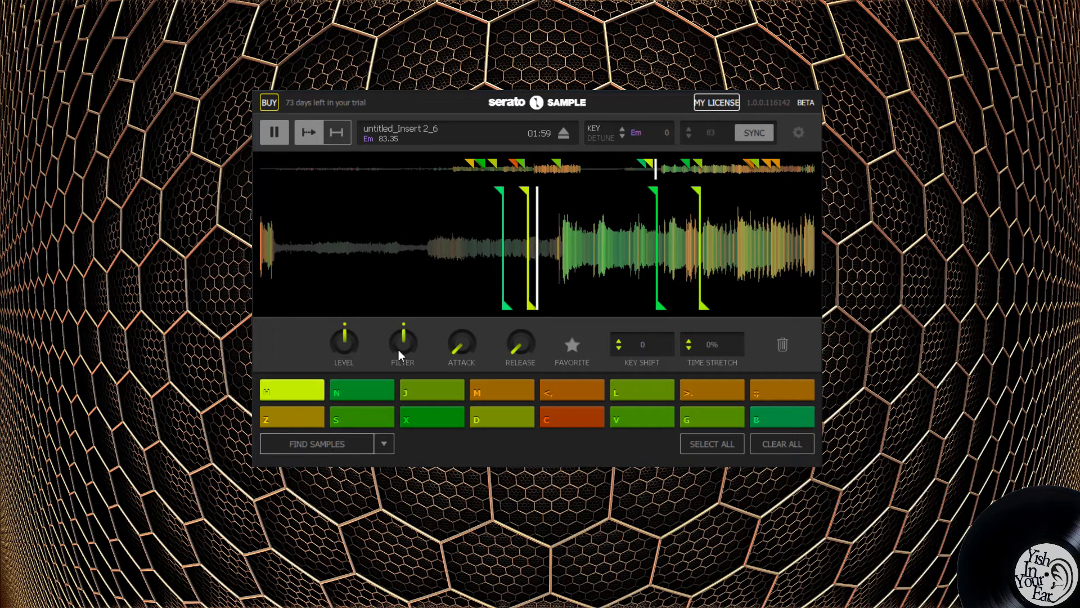
{"action": "key", "text": "b"}
{"action": "key", "text": "h"}
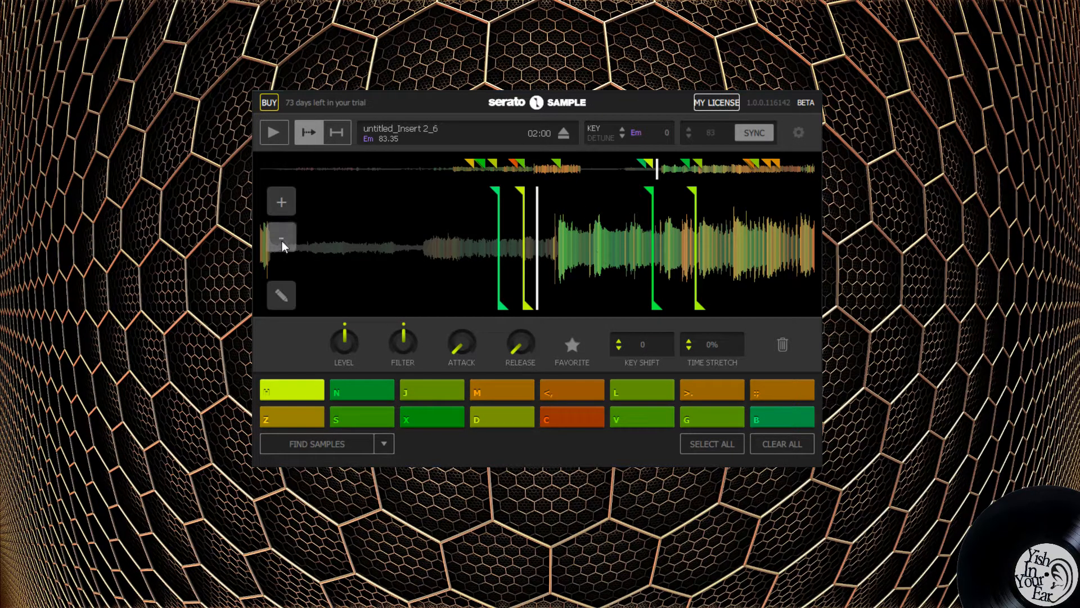
Play the slice on pad J twice, pausing the track each time, and inspect the waveform around its start marker.
{"action": "key", "text": "j"}
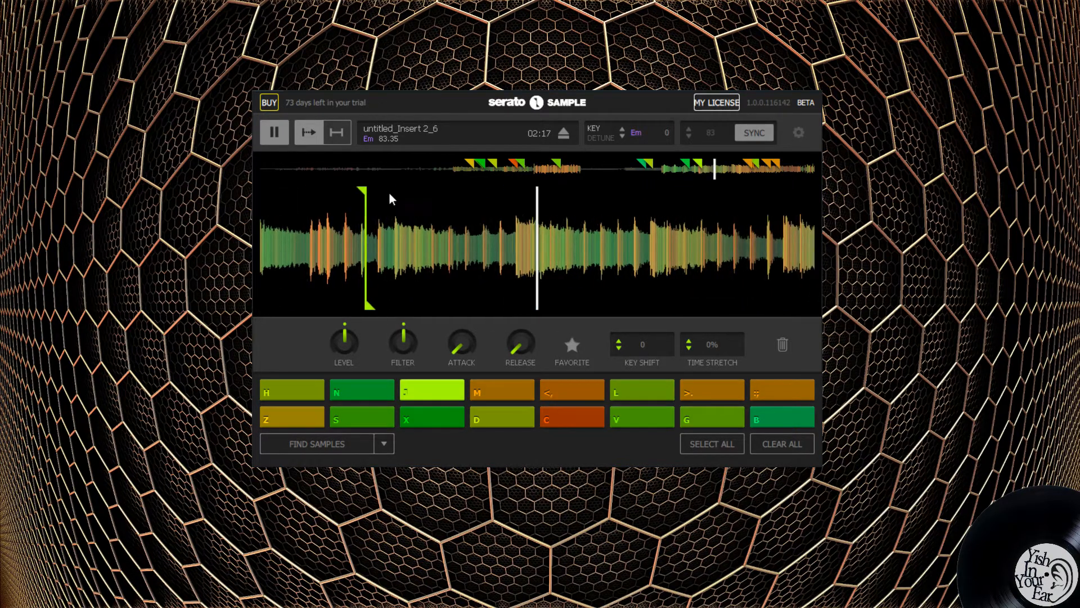
{"action": "left_click", "coordinate": [275, 132]}
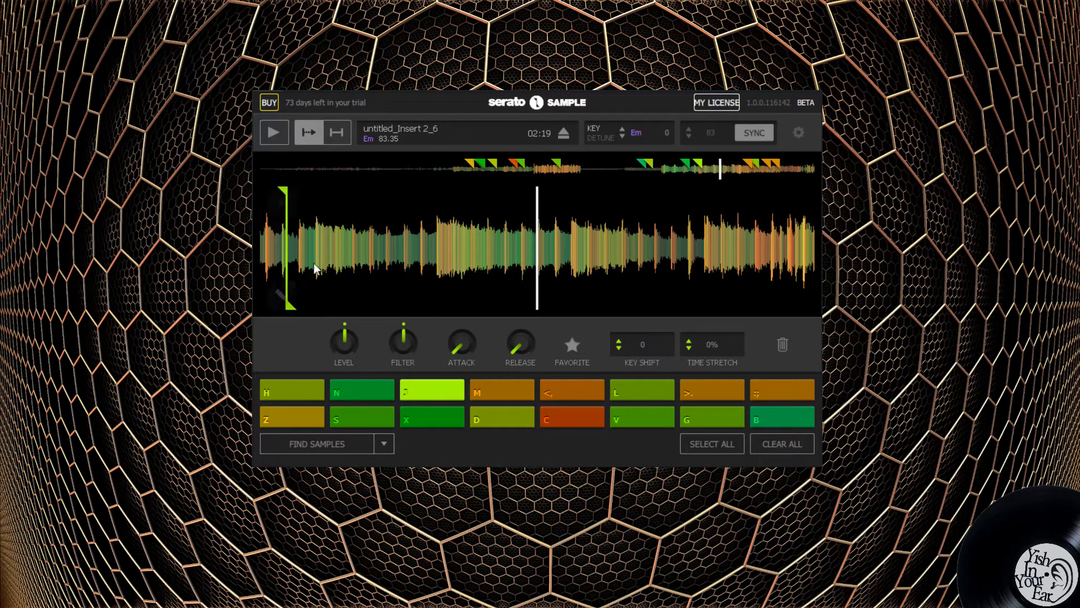
{"action": "left_click", "coordinate": [294, 189]}
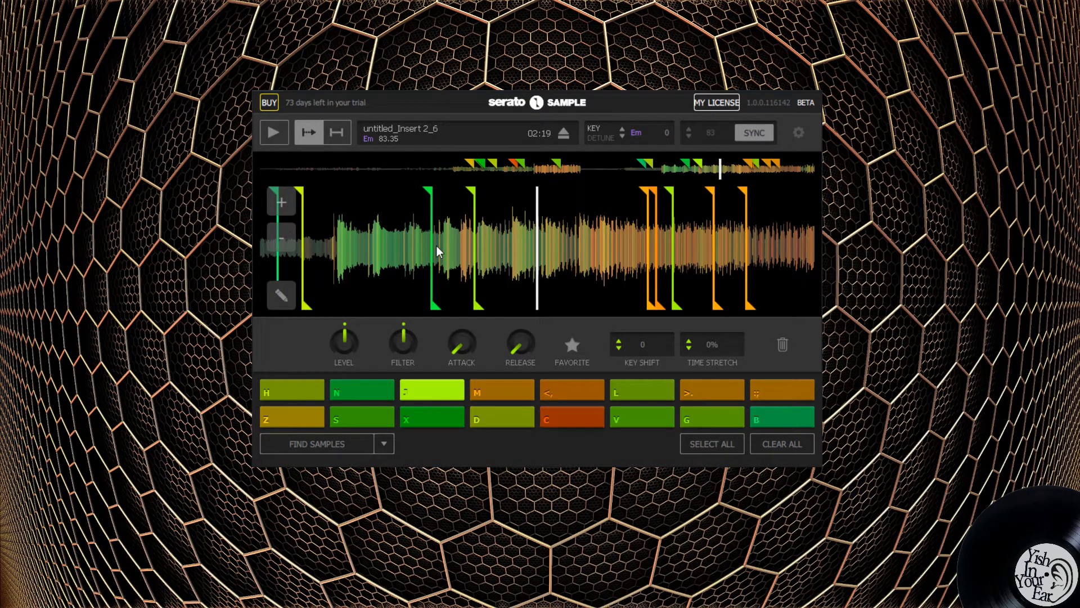
{"action": "scroll", "coordinate": [538, 225], "scroll_direction": "up", "scroll_amount": 4}
{"action": "scroll", "coordinate": [532, 226], "scroll_direction": "down", "scroll_amount": 4}
{"action": "key", "text": "j"}
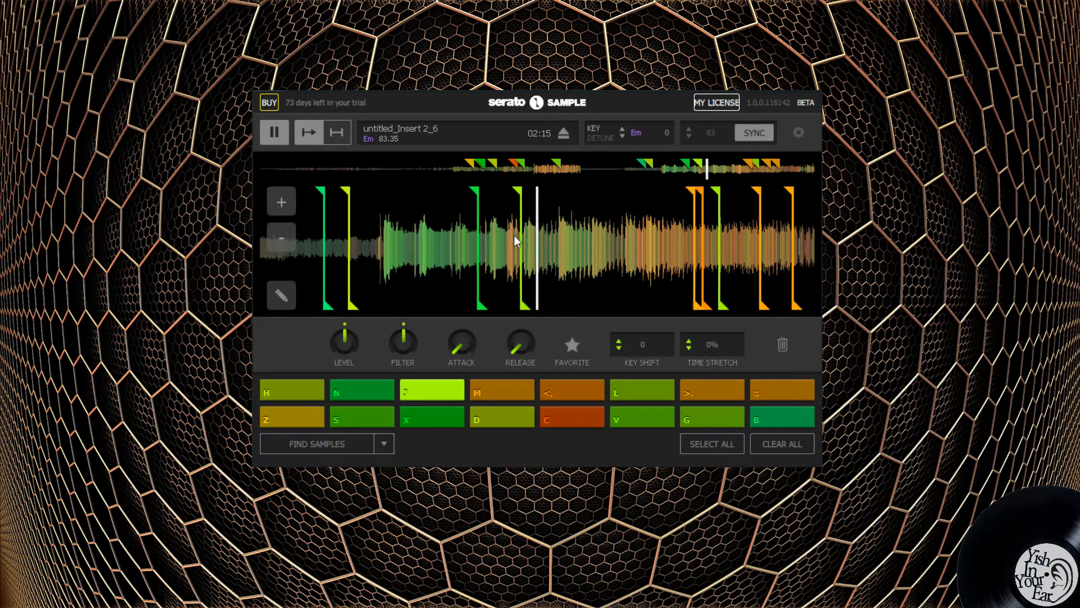
{"action": "left_click", "coordinate": [273, 134]}
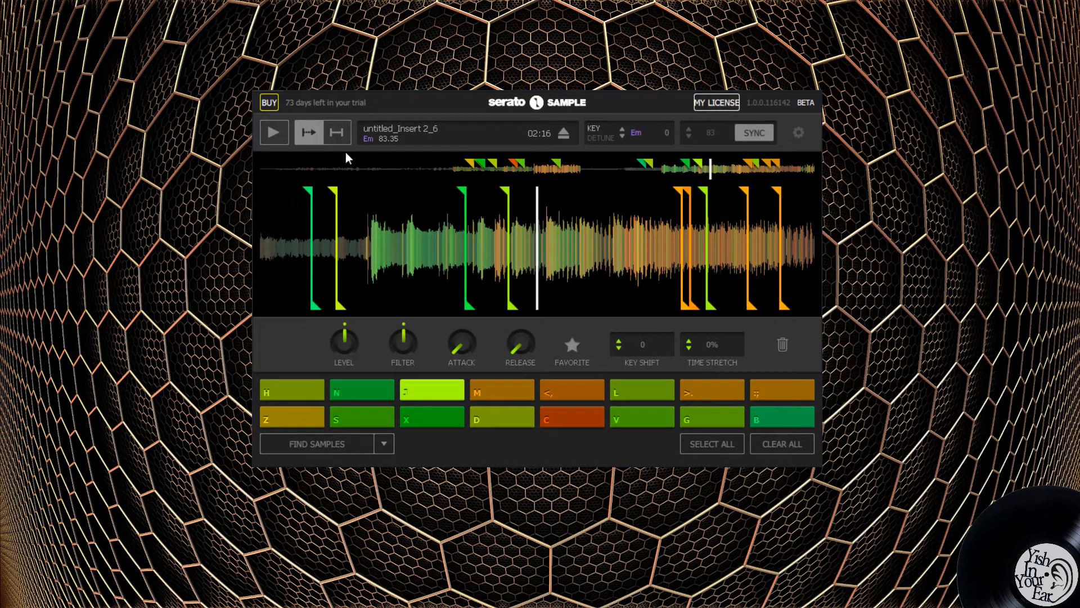
Switch the pads to play only while held and shift pad J's start marker slightly later, to about 2:14, replaying the slice.
{"action": "left_click", "coordinate": [334, 135]}
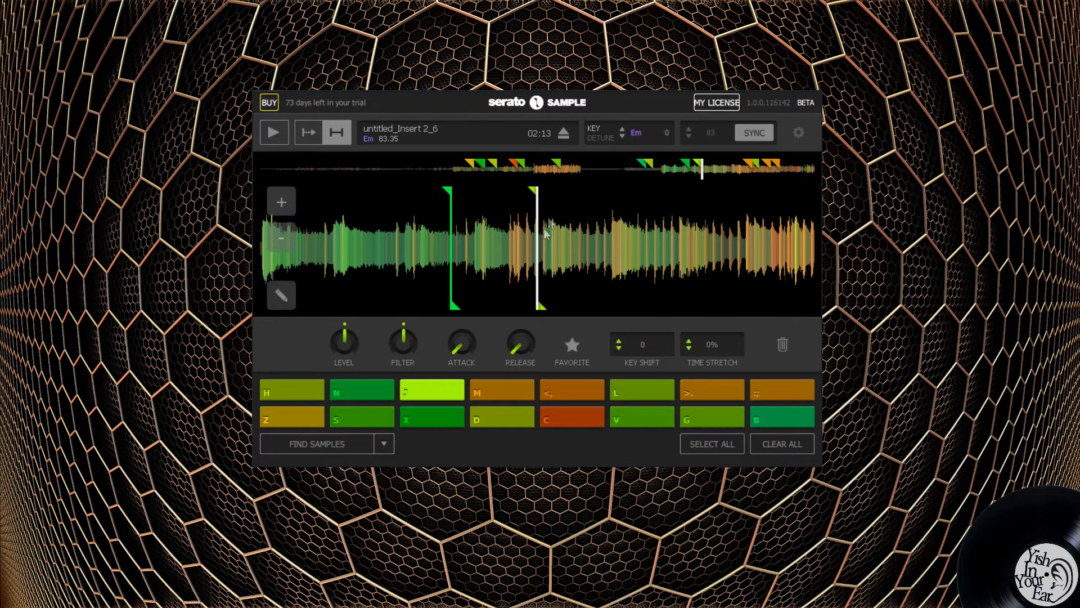
{"action": "key", "text": "space"}
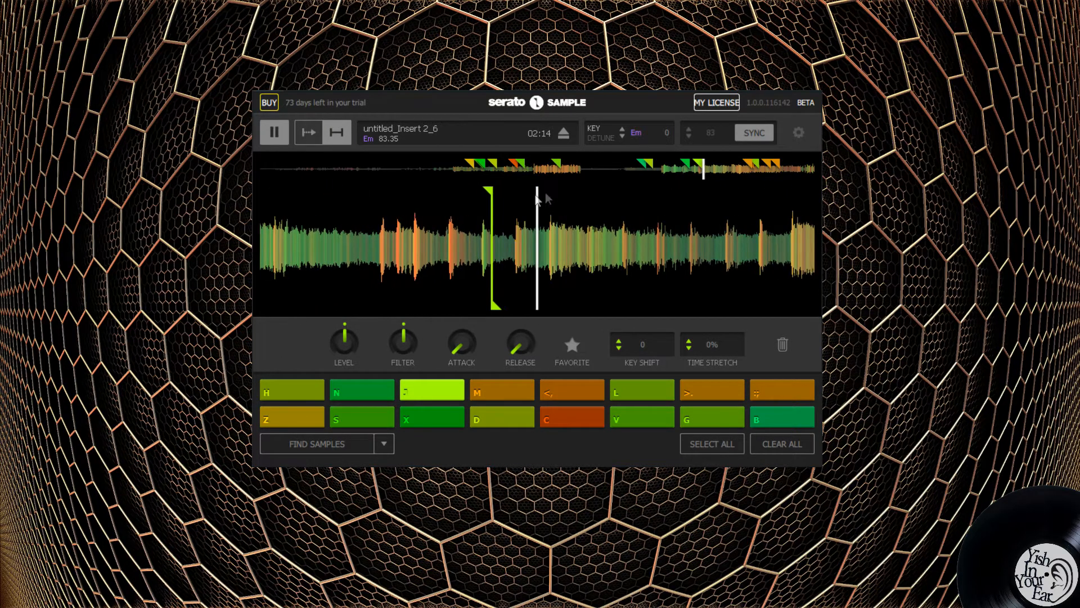
{"action": "key", "text": "space"}
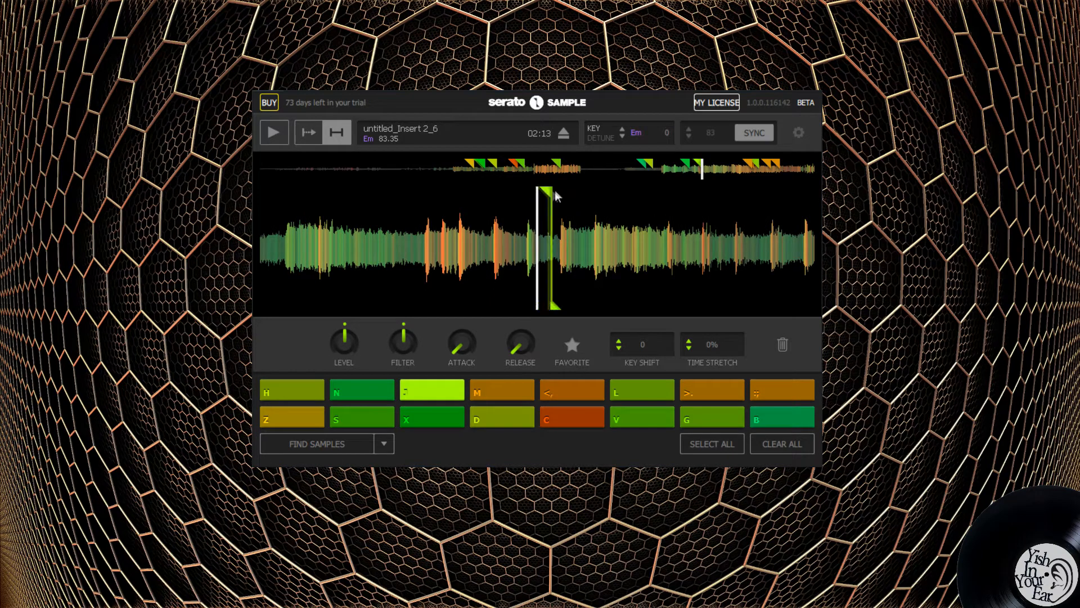
{"action": "key", "text": "space"}
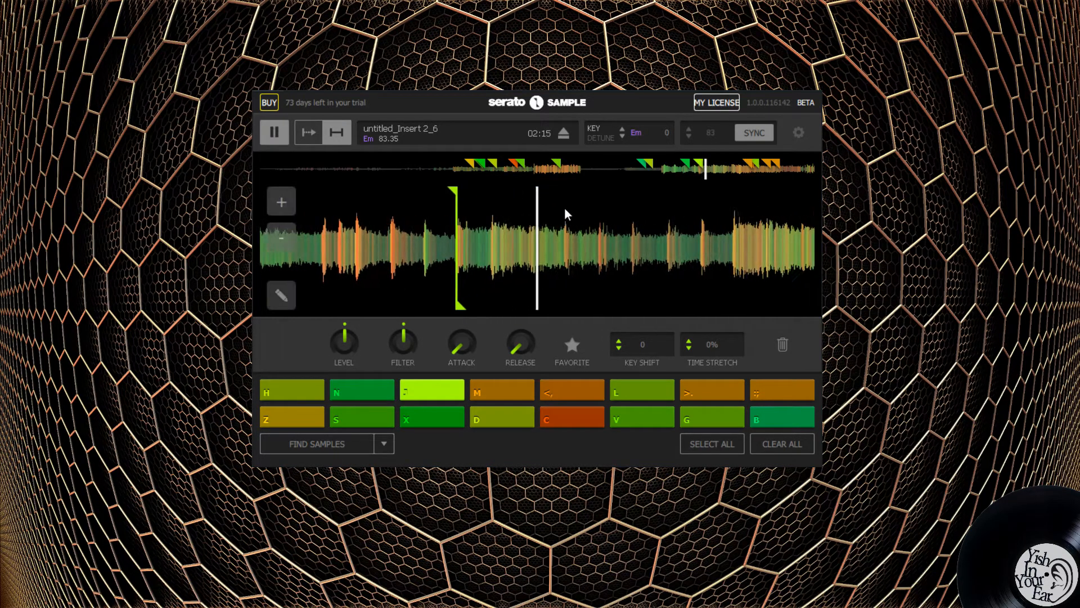
{"action": "key", "text": "space"}
{"action": "key", "text": "space"}
{"action": "key", "text": "h"}
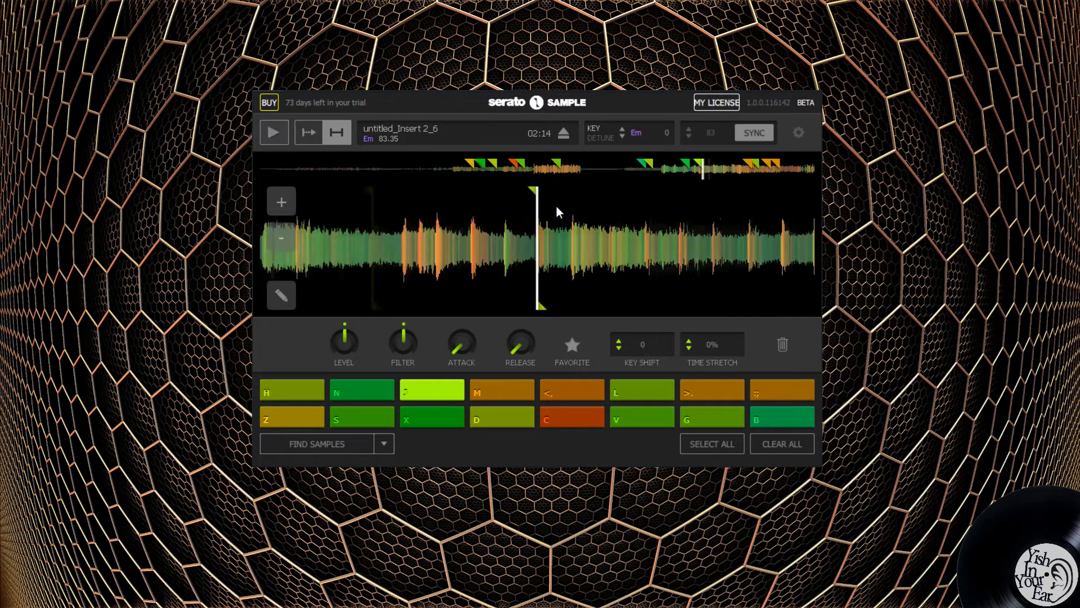
Move pad G's start marker earlier in the waveform, to about 1:26, and play the slice.
{"action": "left_click_drag", "start_coordinate": [534, 193], "coordinate": [485, 192]}
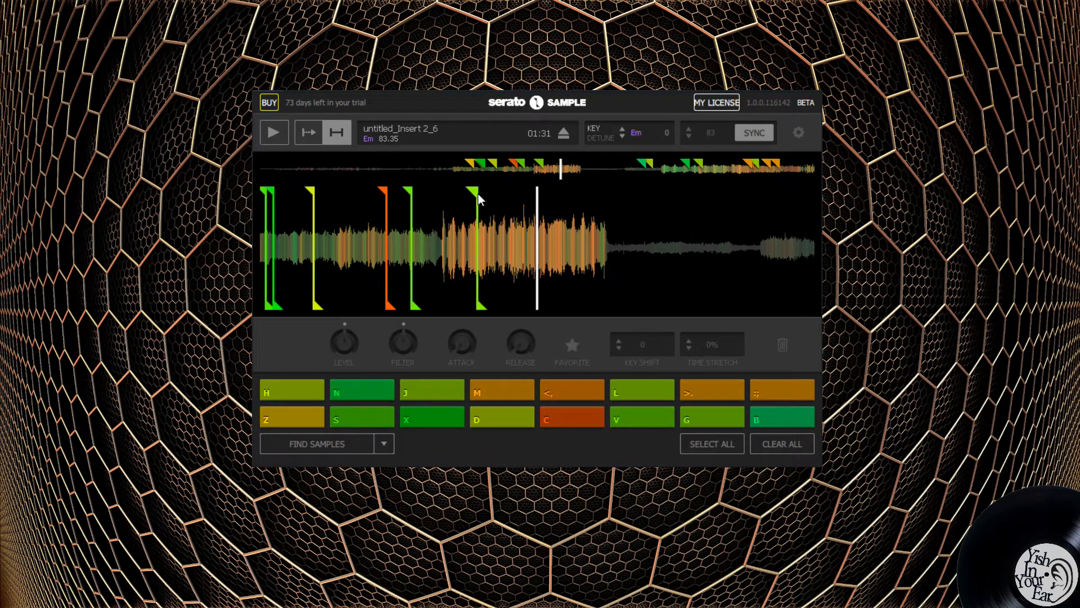
{"action": "key", "text": "h"}
{"action": "key", "text": "g"}
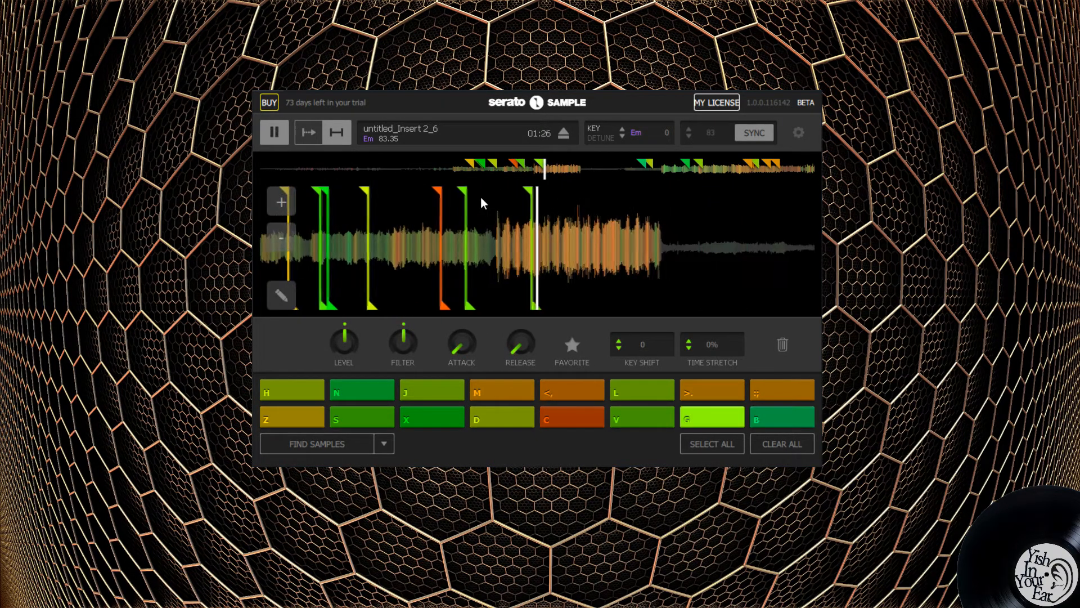
Fine-tune pad G's start marker slightly later on the zoomed-in waveform, replaying the slice after each adjustment.
{"action": "mouse_move", "coordinate": [538, 189]}
{"action": "left_mouse_down"}
{"action": "mouse_move", "coordinate": [551, 188]}
{"action": "mouse_move", "coordinate": [540, 193]}
{"action": "left_mouse_up"}
{"action": "scroll", "coordinate": [530, 281], "scroll_direction": "up", "scroll_amount": 1}
{"action": "scroll", "coordinate": [554, 257], "scroll_direction": "up", "scroll_amount": 5}
{"action": "key", "text": "g"}
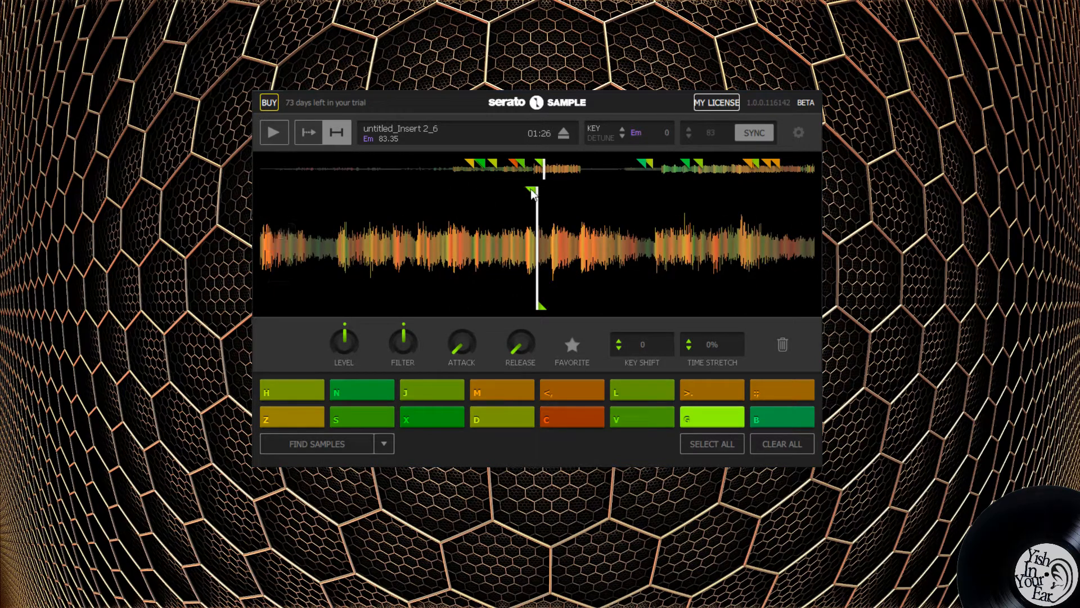
{"action": "left_click_drag", "start_coordinate": [561, 192], "coordinate": [579, 200]}
{"action": "key", "text": "g"}
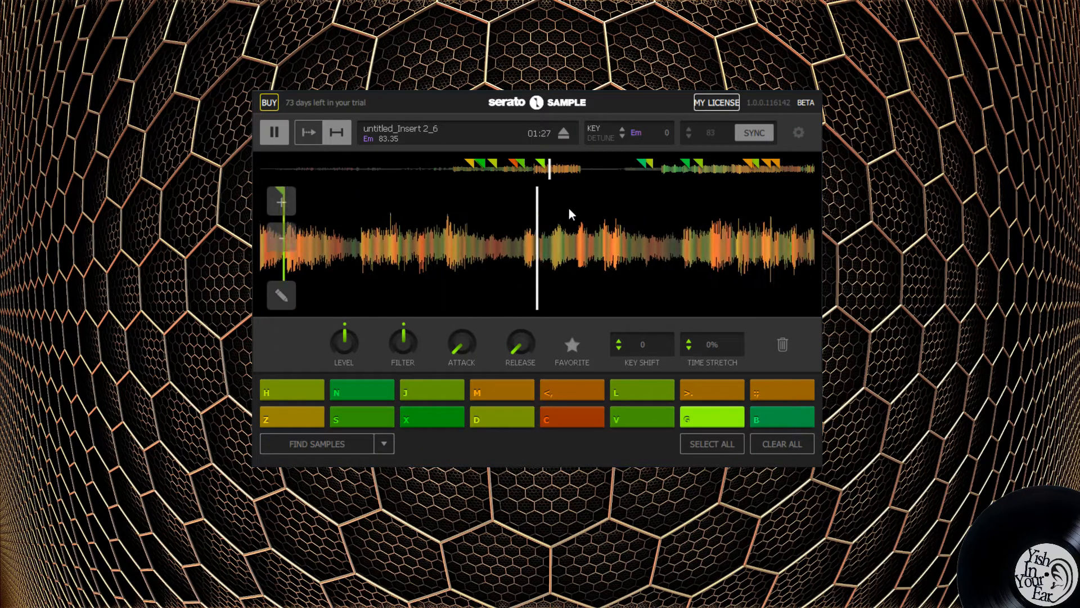
{"action": "key", "text": "g"}
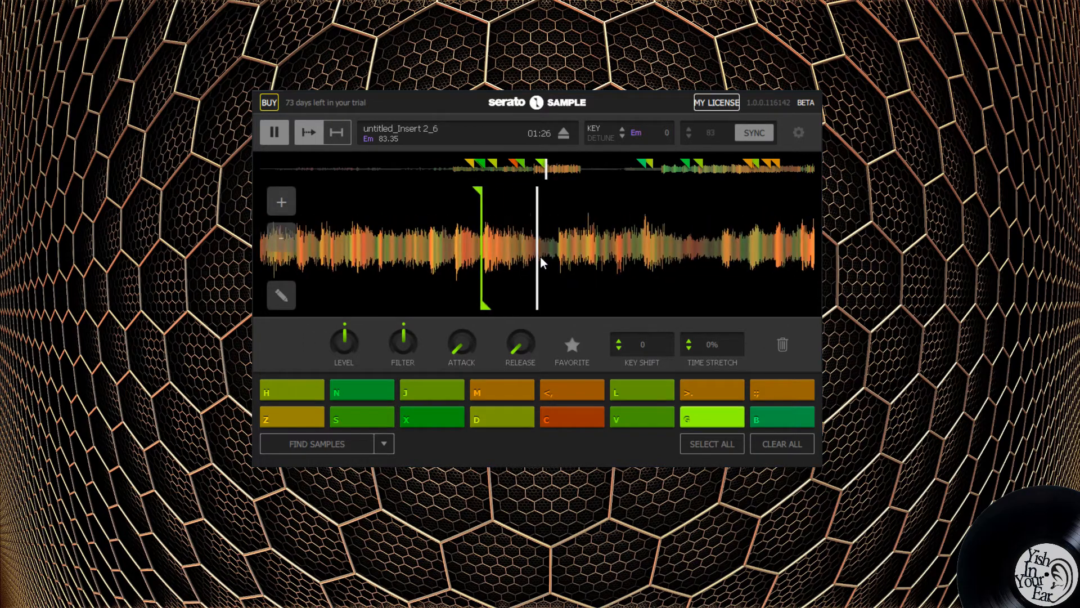
Shift pad L's start marker later, to about 2:31, and nudge it finely, replaying the slice between adjustments.
{"action": "key", "text": "l"}
{"action": "scroll", "coordinate": [567, 230], "scroll_direction": "down", "scroll_amount": 4}
{"action": "key", "text": "l"}
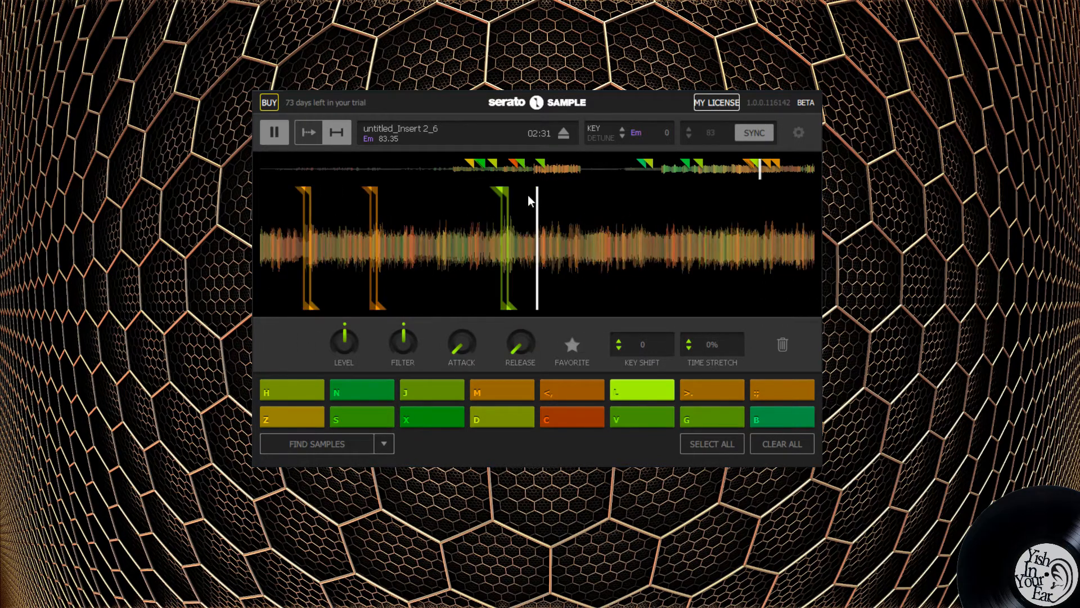
{"action": "left_click_drag", "start_coordinate": [536, 194], "coordinate": [600, 192]}
{"action": "key", "text": "l"}
{"action": "key", "text": "l"}
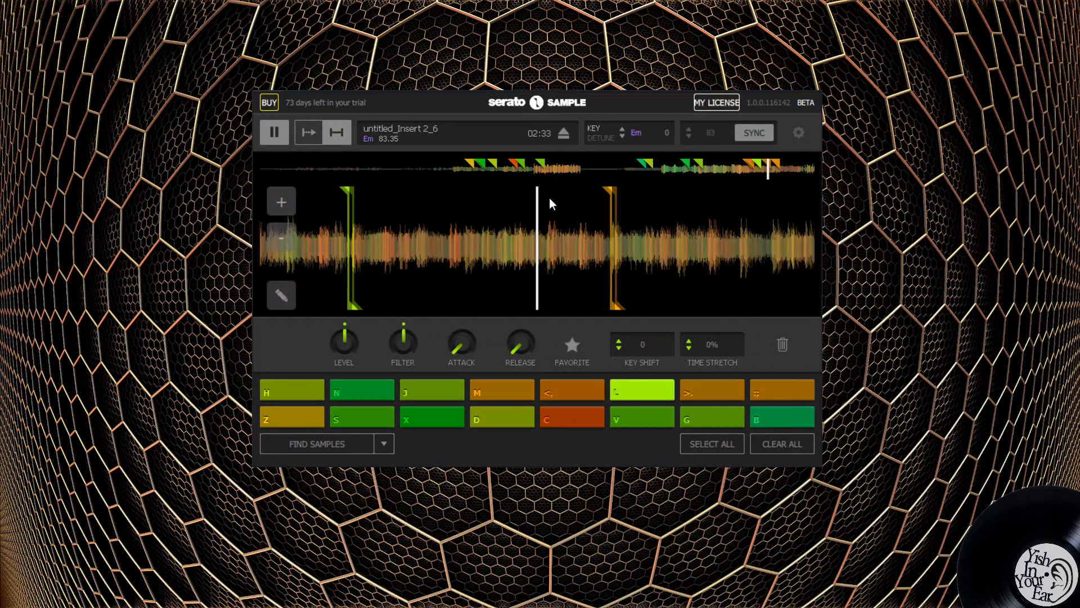
{"action": "key", "text": "l"}
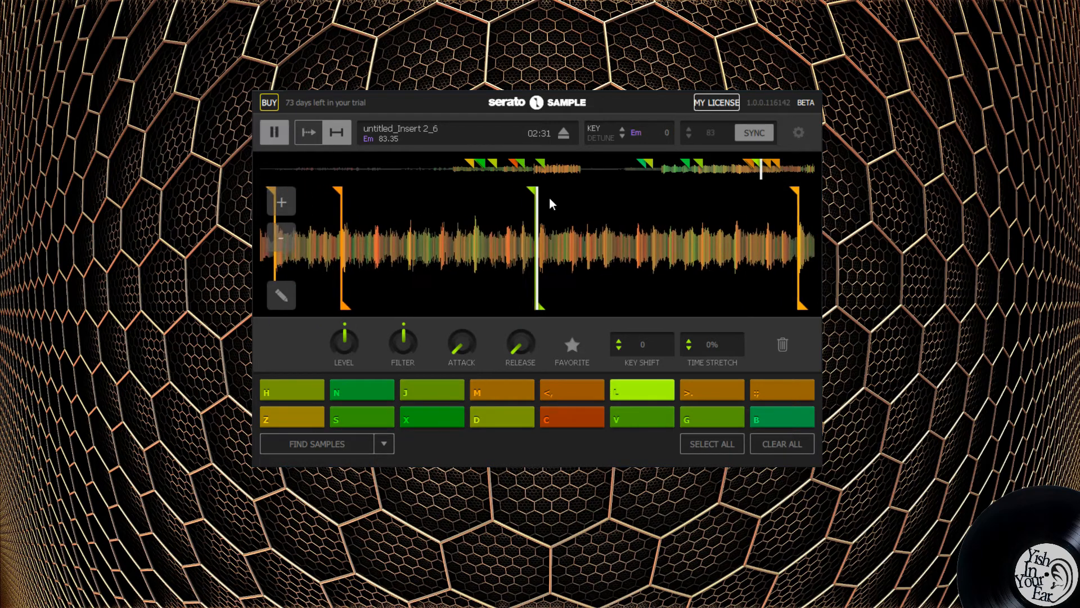
{"action": "scroll", "coordinate": [545, 237], "scroll_direction": "up", "scroll_amount": 3}
{"action": "left_click_drag", "start_coordinate": [544, 188], "coordinate": [546, 188]}
{"action": "key", "text": "l"}
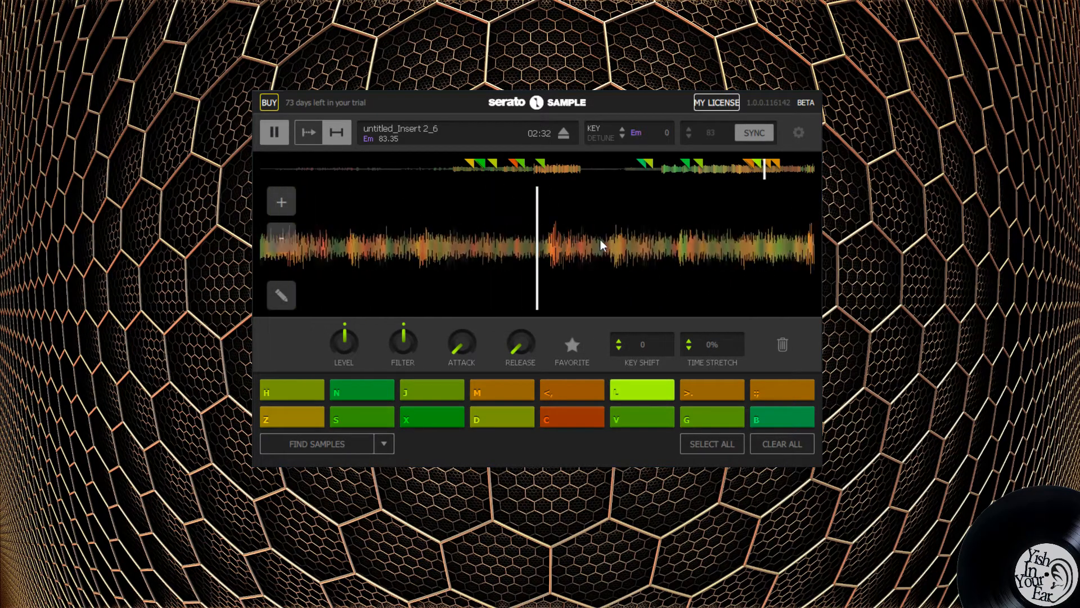
Audition the slice on the period pad and alternate playback between it and pad L.
{"action": "key", "text": "period"}
{"action": "key", "text": "period"}
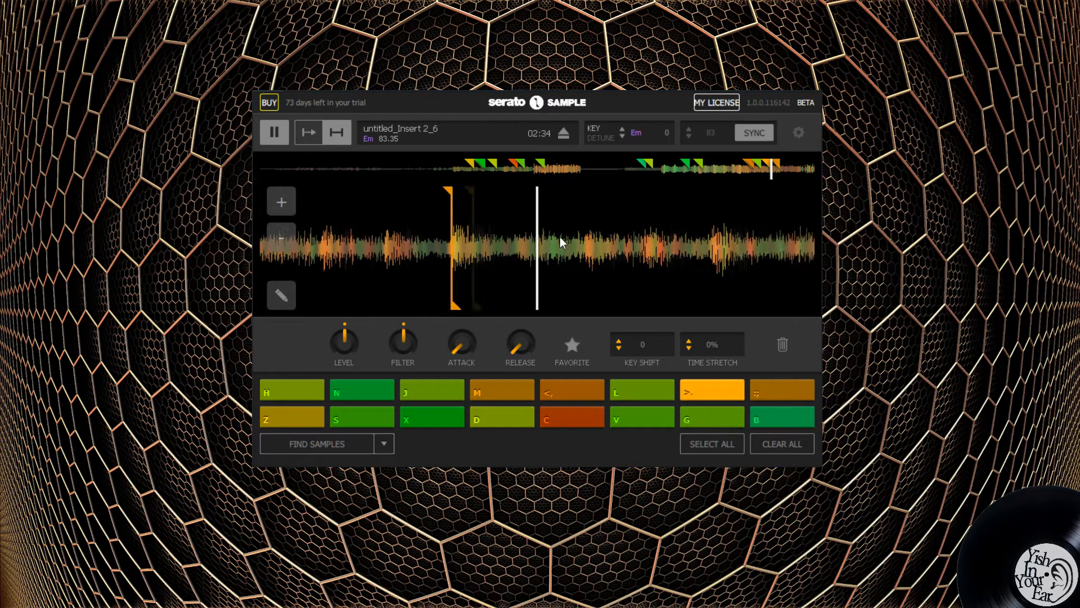
{"action": "key", "text": "l"}
{"action": "key", "text": "period"}
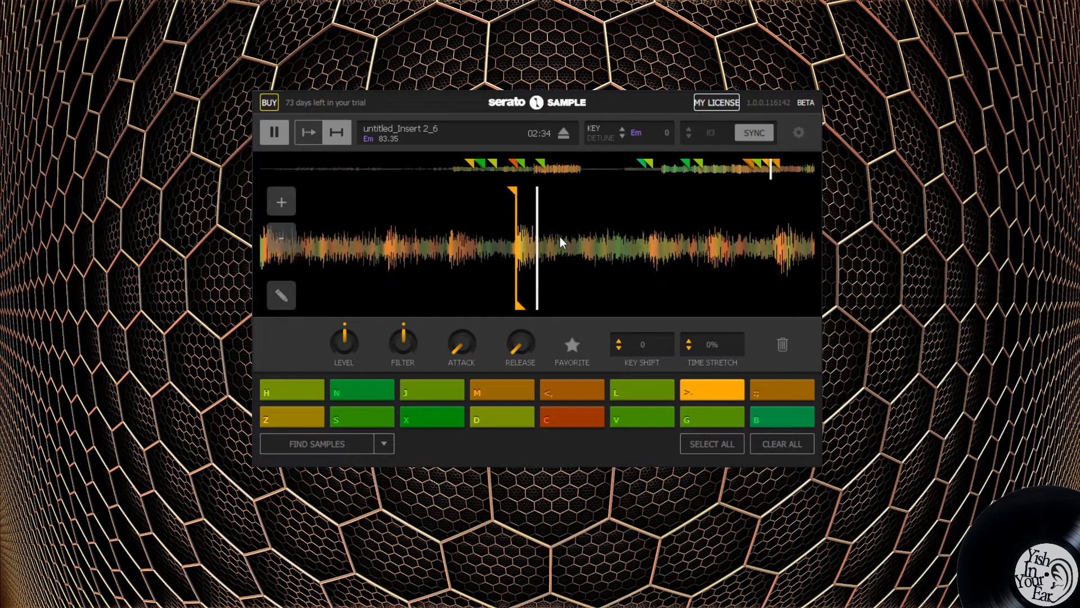
{"action": "key", "text": "l"}
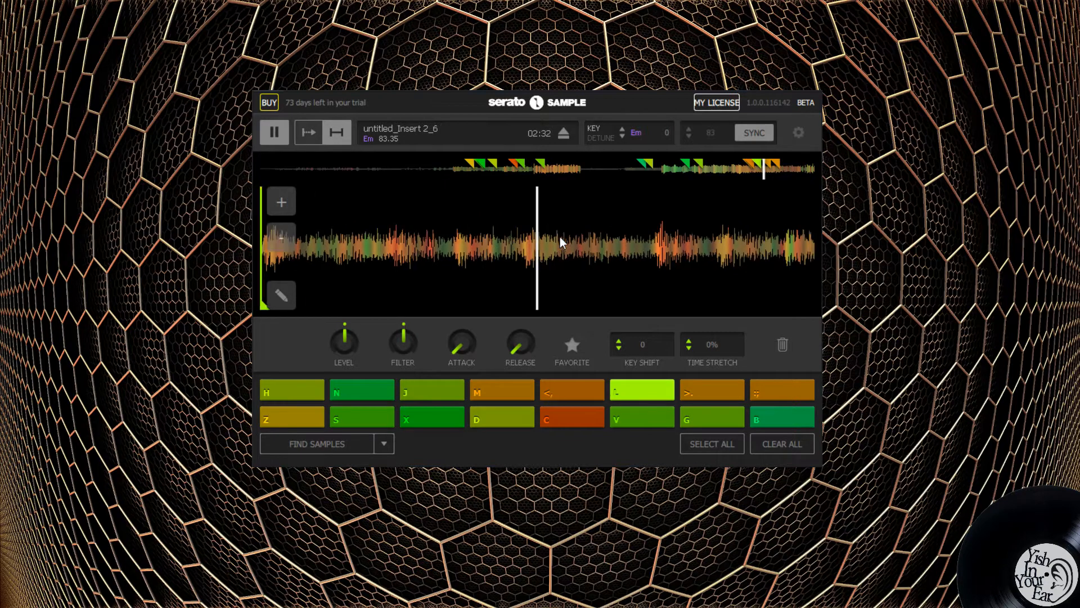
{"action": "key", "text": "period"}
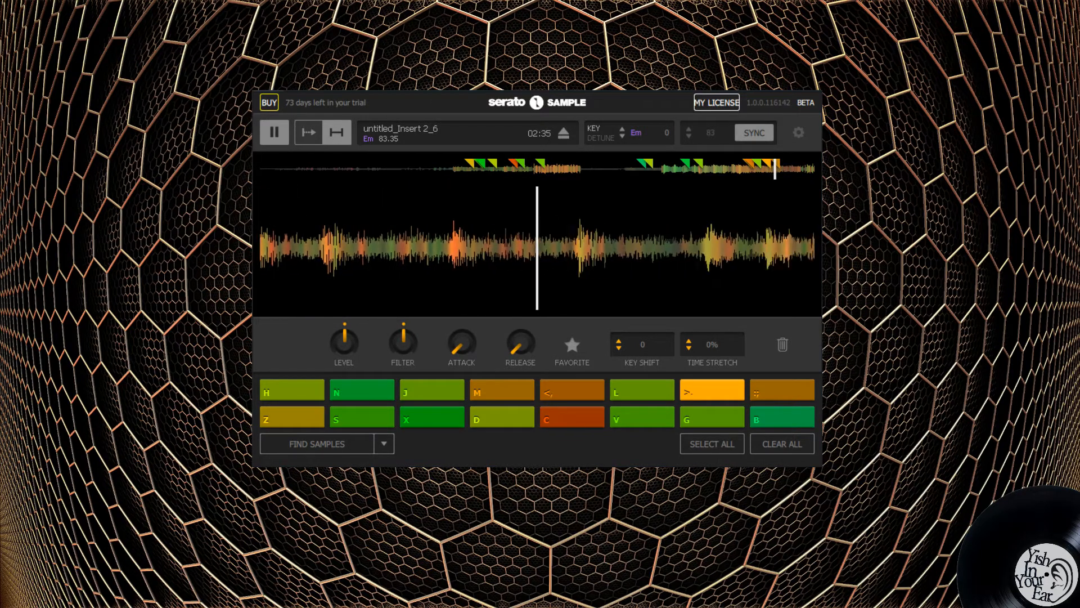
Try raising the track's key by 4 semitones to Abm while auditioning pads V, G and L.
{"action": "key", "text": "v"}
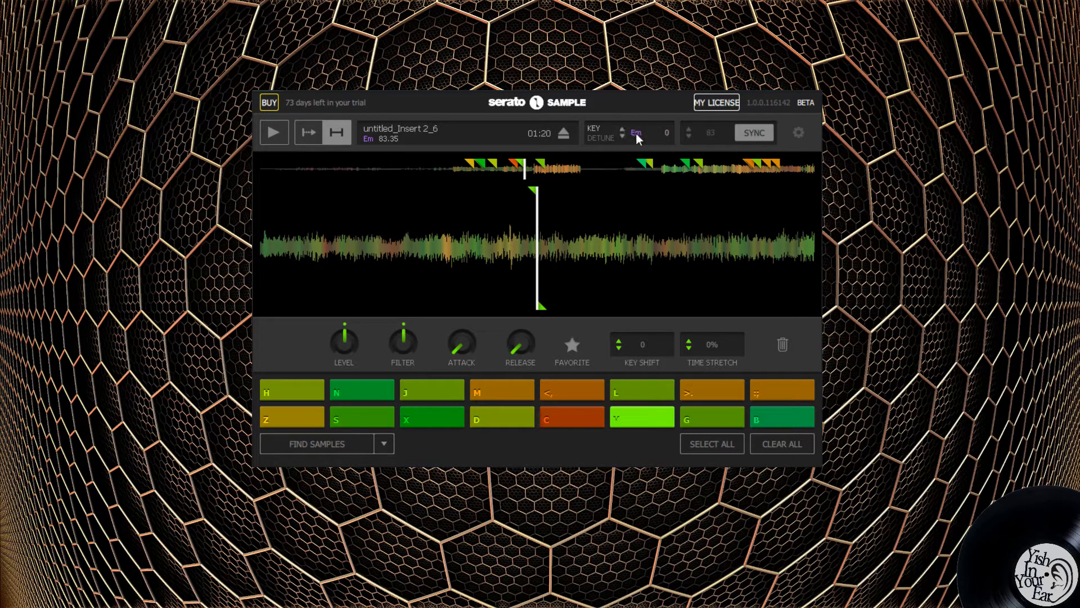
{"action": "key", "text": "g"}
{"action": "key", "text": "l"}
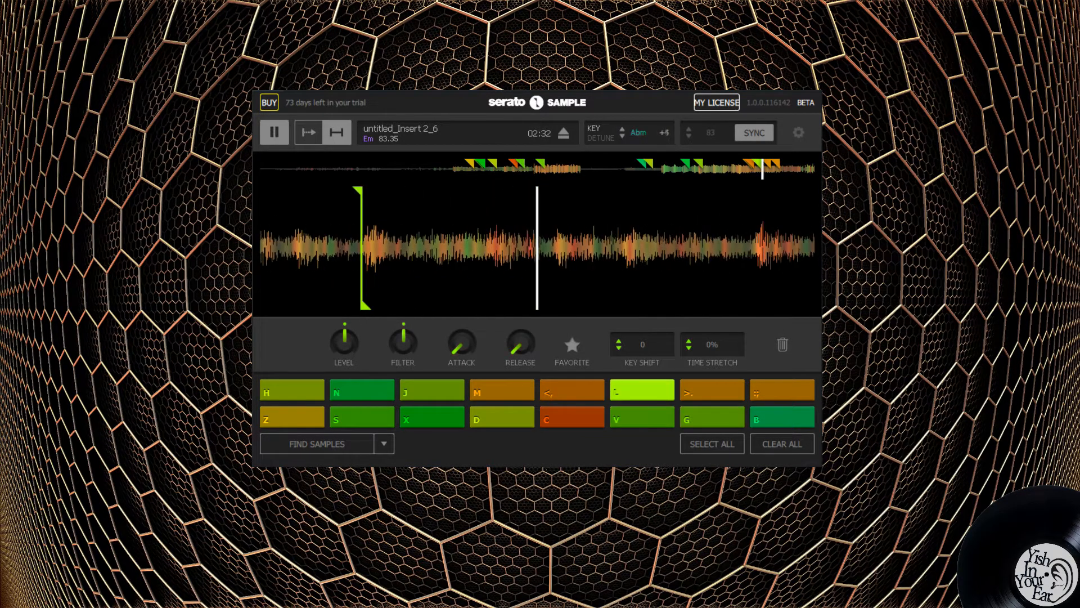
{"action": "key", "text": "l"}
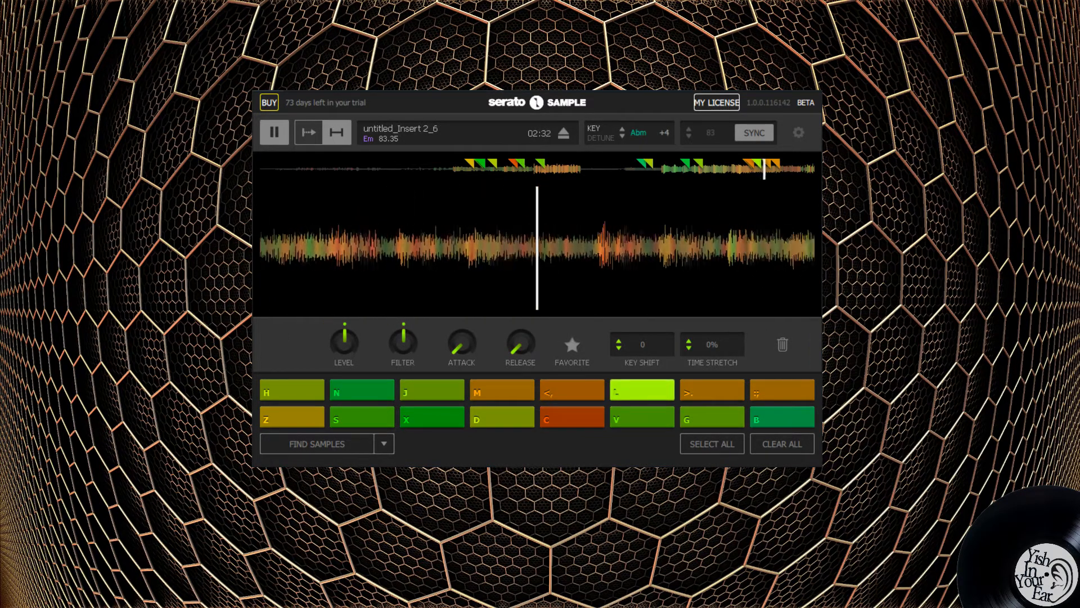
{"action": "key", "text": "l"}
Lower the track's key to F#m (+2), Fm (+1) and finally Ebm (-1), replaying pad L between changes.
{"action": "left_click_drag", "start_coordinate": [666, 133], "coordinate": [666, 145]}
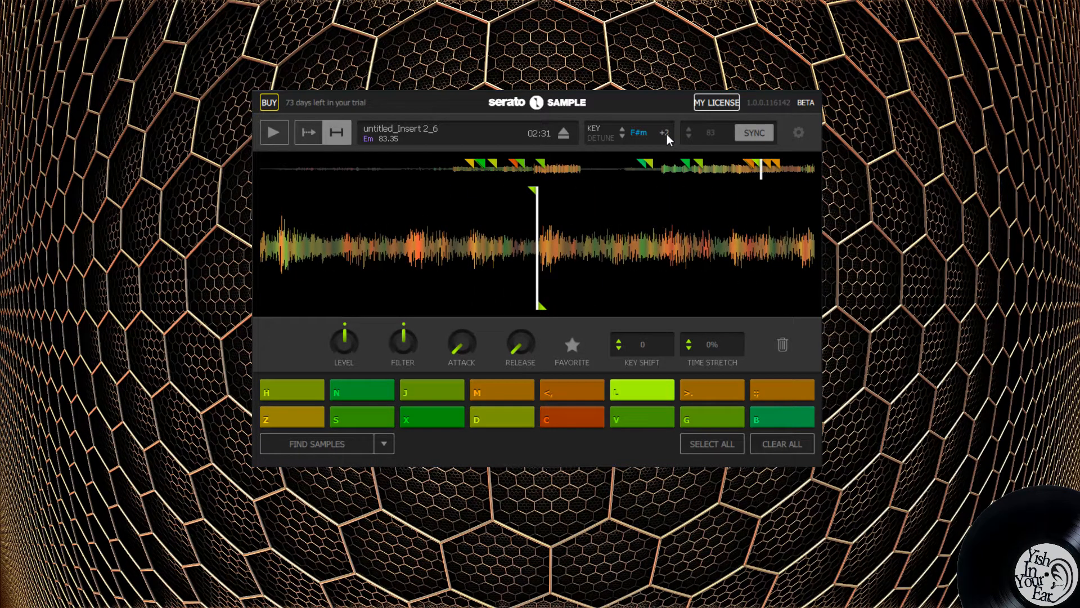
{"action": "key", "text": "l"}
{"action": "left_click_drag", "start_coordinate": [667, 134], "coordinate": [667, 139]}
{"action": "key", "text": "l"}
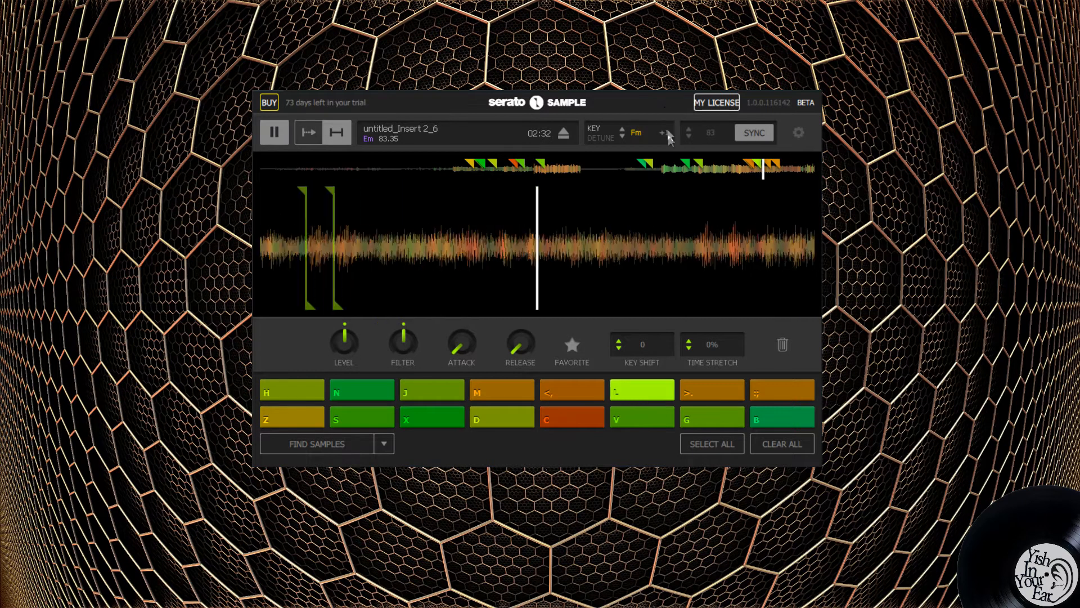
{"action": "left_click_drag", "start_coordinate": [666, 133], "coordinate": [666, 174]}
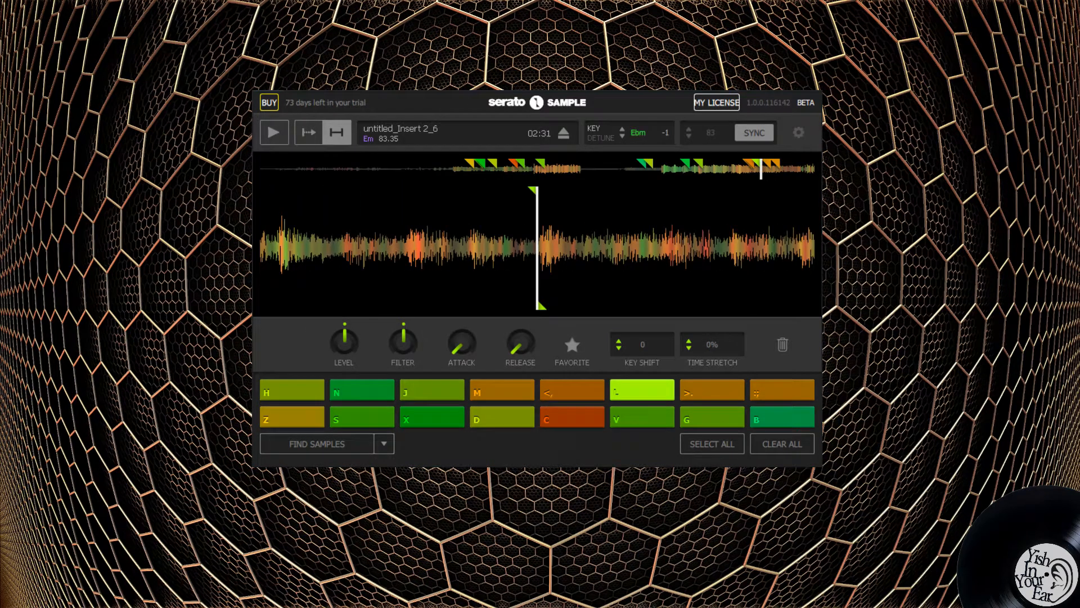
Alternate playback between pad L and the period pad to compare the two slices.
{"action": "key", "text": "l"}
{"action": "key", "text": "period"}
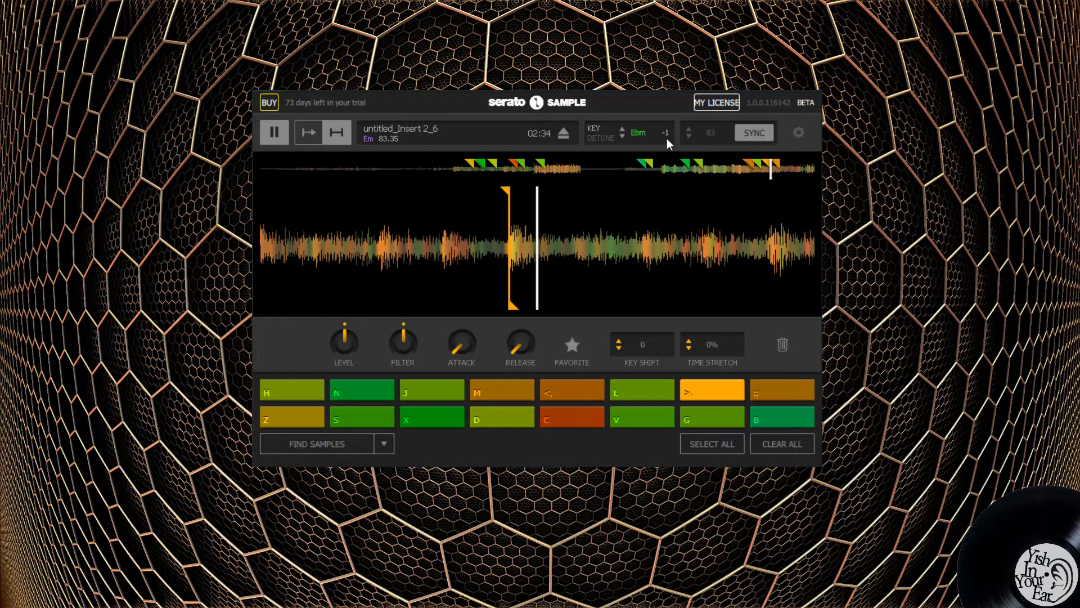
{"action": "key", "text": "l"}
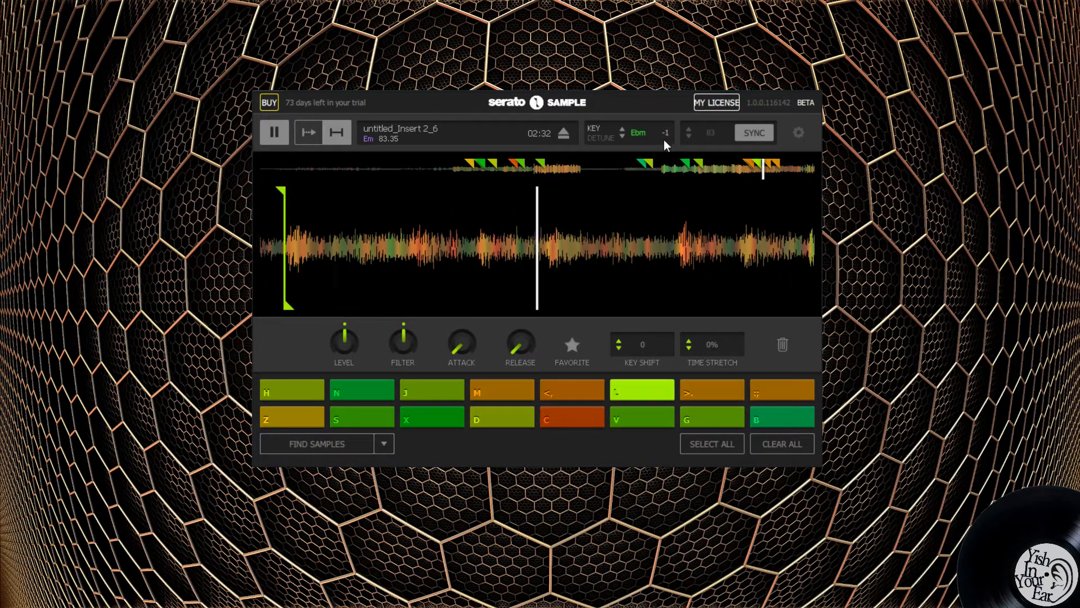
{"action": "key", "text": "period"}
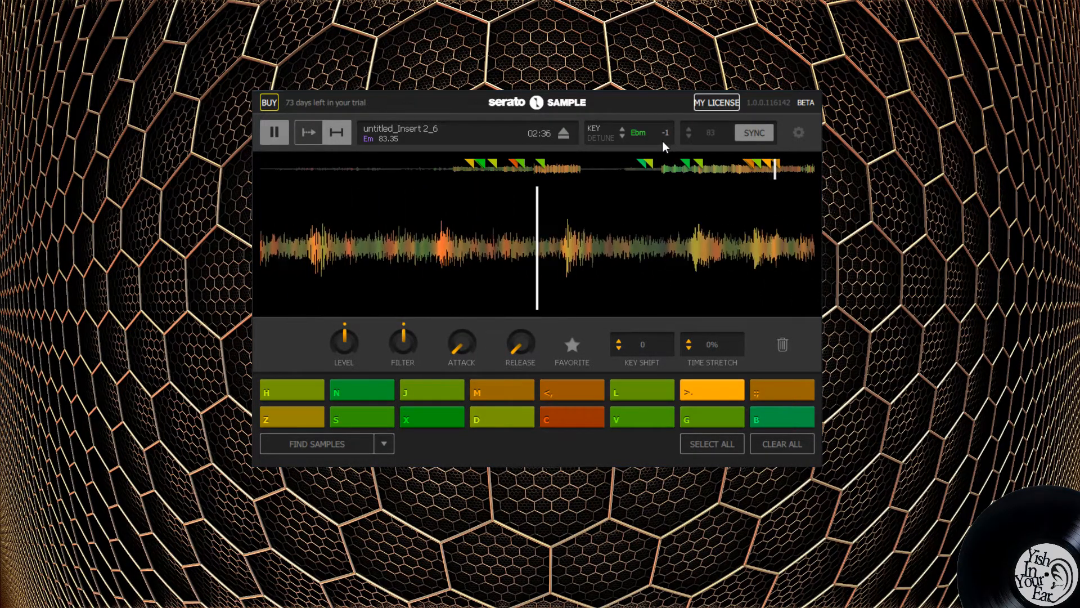
Try a 30.1 ms attack on pad L and restore it to the minimum, replaying the slice between adjustments.
{"action": "key", "text": "l"}
{"action": "key", "text": "l"}
{"action": "key", "text": "l"}
{"action": "left_click_drag", "start_coordinate": [515, 349], "coordinate": [518, 371]}
{"action": "key", "text": "l"}
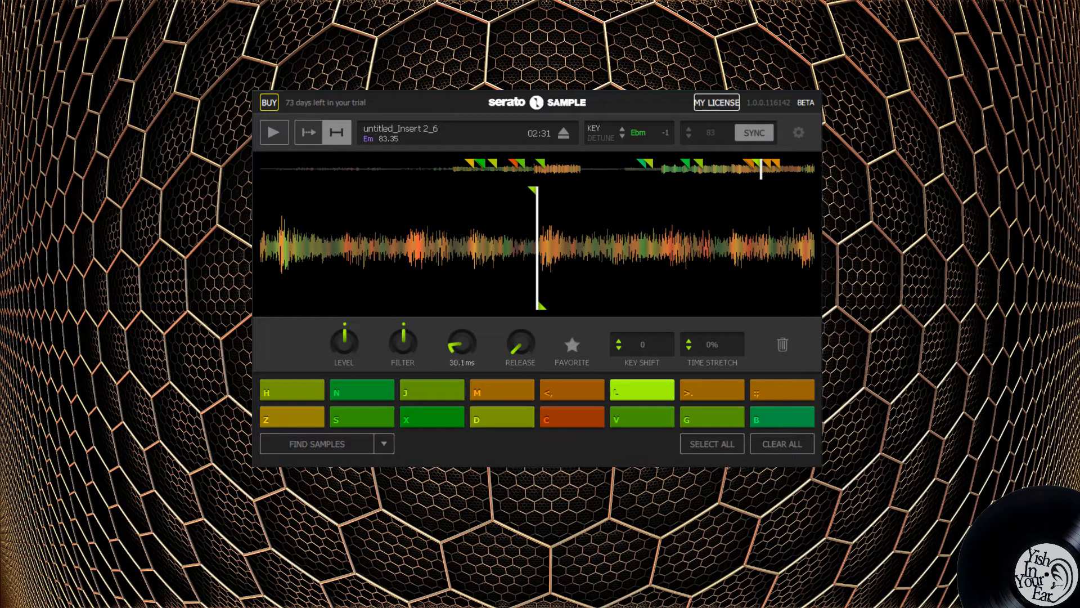
{"action": "key", "text": "l"}
{"action": "key", "text": "l"}
{"action": "left_click_drag", "start_coordinate": [463, 341], "coordinate": [461, 362]}
{"action": "key", "text": "l"}
{"action": "key", "text": "l"}
Try a 99.5 Hz filter setting on pad L and recentre it, replaying pad L and the period pad.
{"action": "left_click_drag", "start_coordinate": [405, 338], "coordinate": [405, 349]}
{"action": "key", "text": "l"}
{"action": "key", "text": "l"}
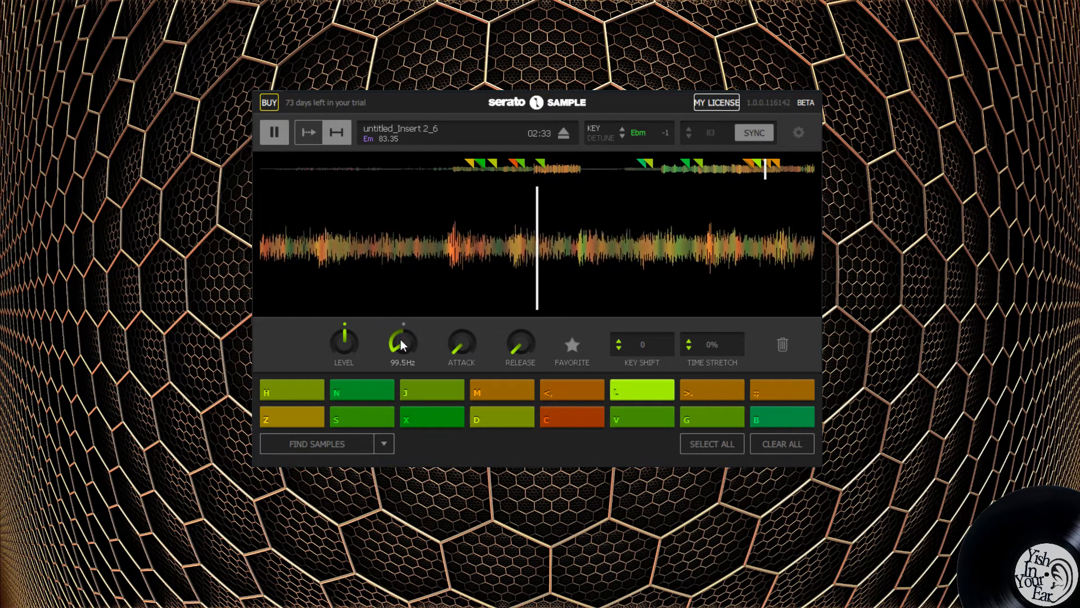
{"action": "key", "text": "period"}
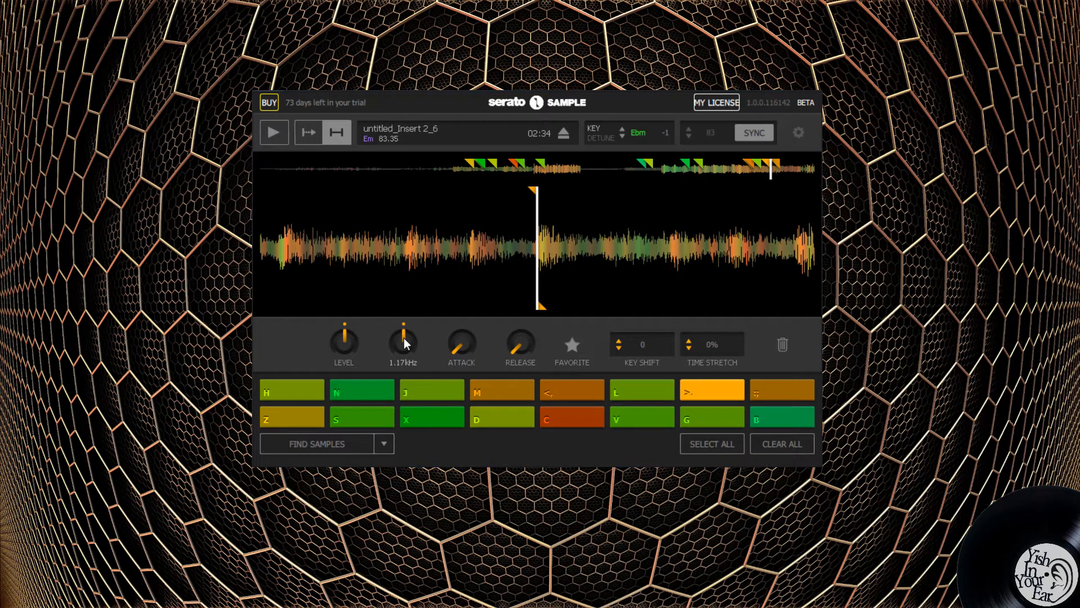
{"action": "key", "text": "l"}
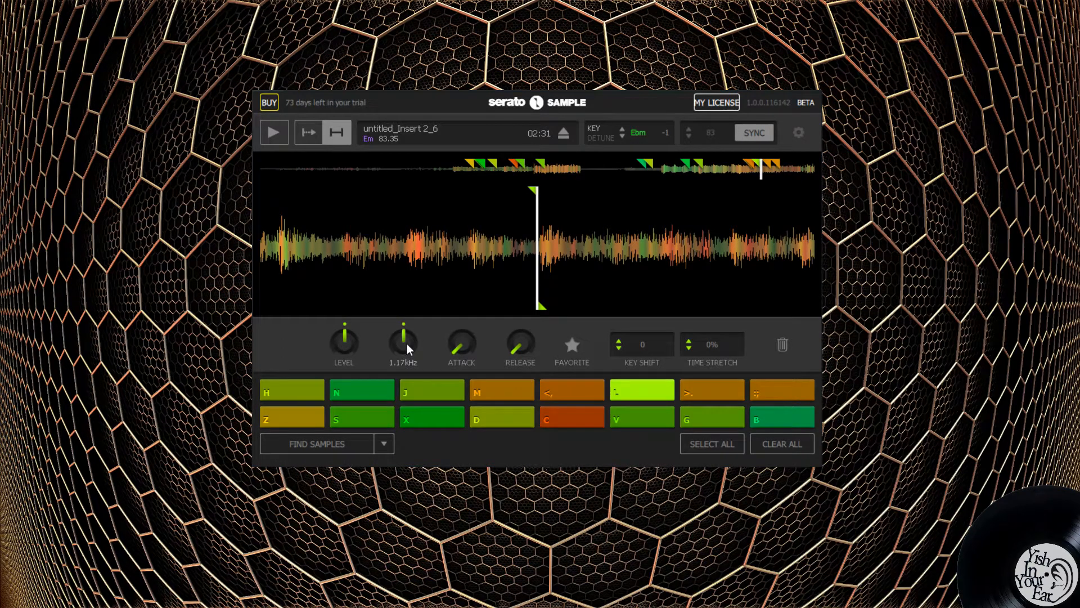
Audition the slices on pads J, M, N, H, G and V, and stop playback.
{"action": "key", "text": "j"}
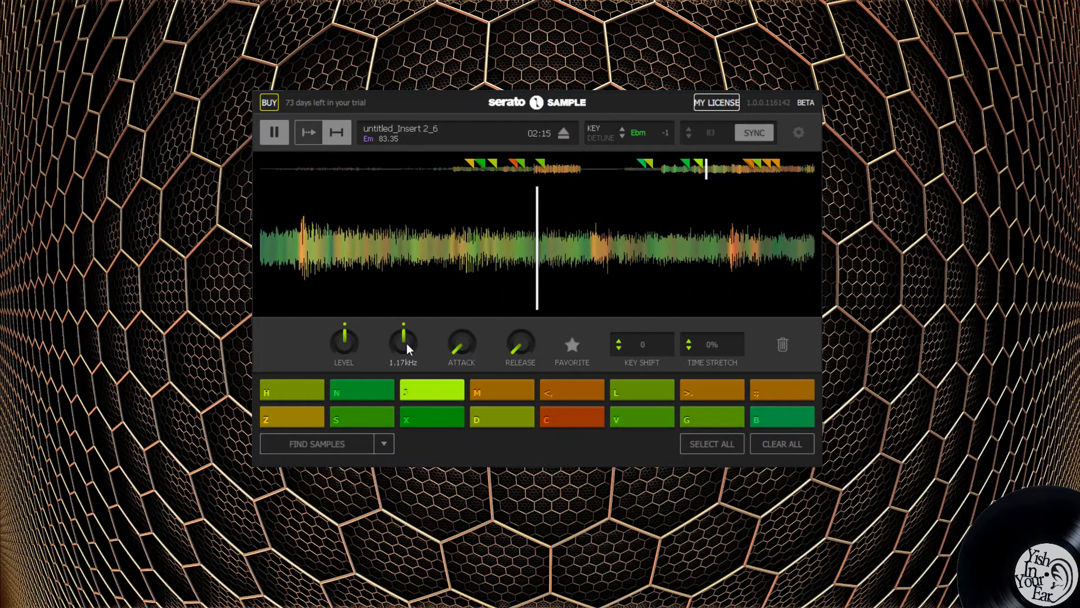
{"action": "key", "text": "m"}
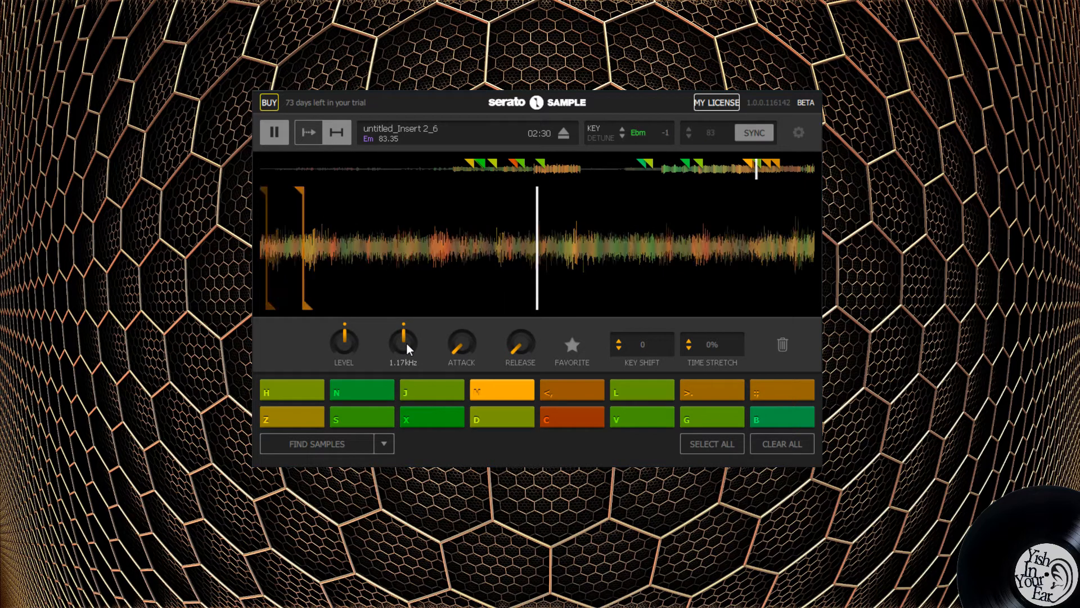
{"action": "key", "text": "j"}
{"action": "key", "text": "m"}
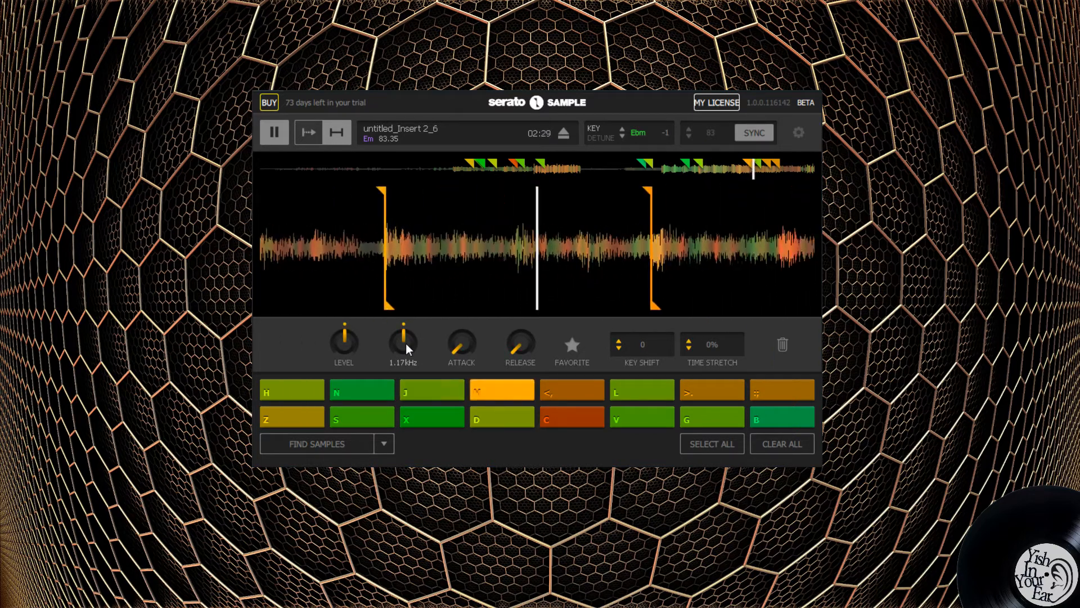
{"action": "key", "text": "n"}
{"action": "key", "text": "h"}
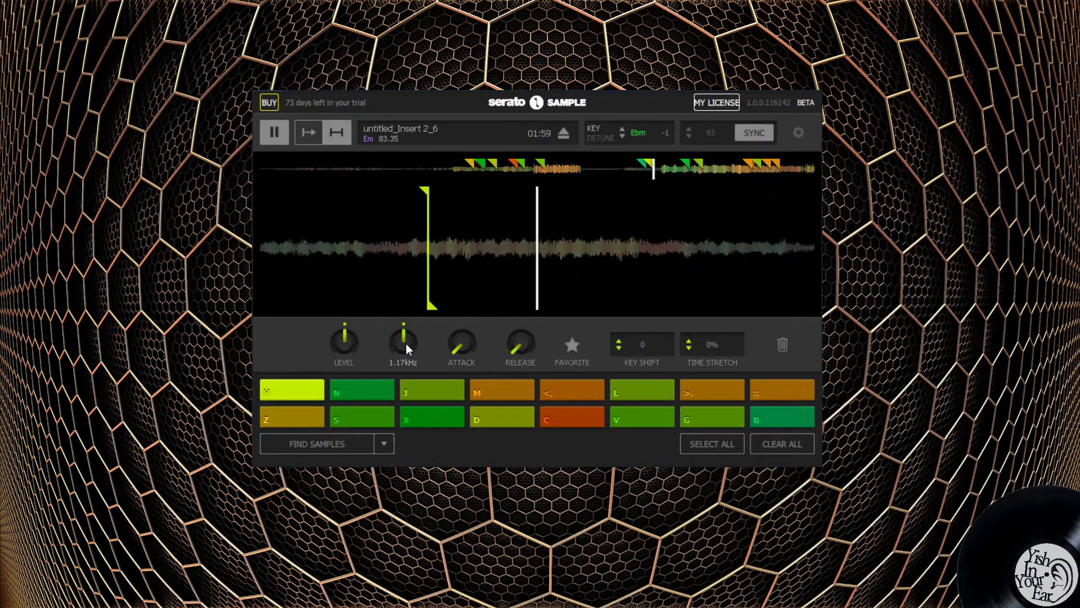
{"action": "key", "text": "g"}
{"action": "key", "text": "v"}
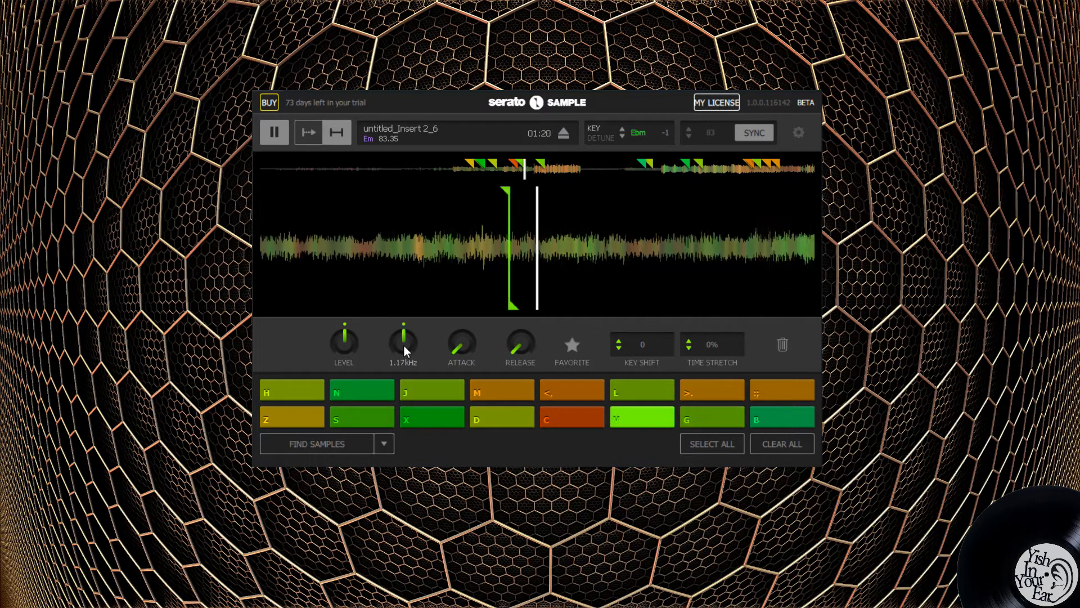
{"action": "key", "text": "j"}
{"action": "key", "text": "space"}
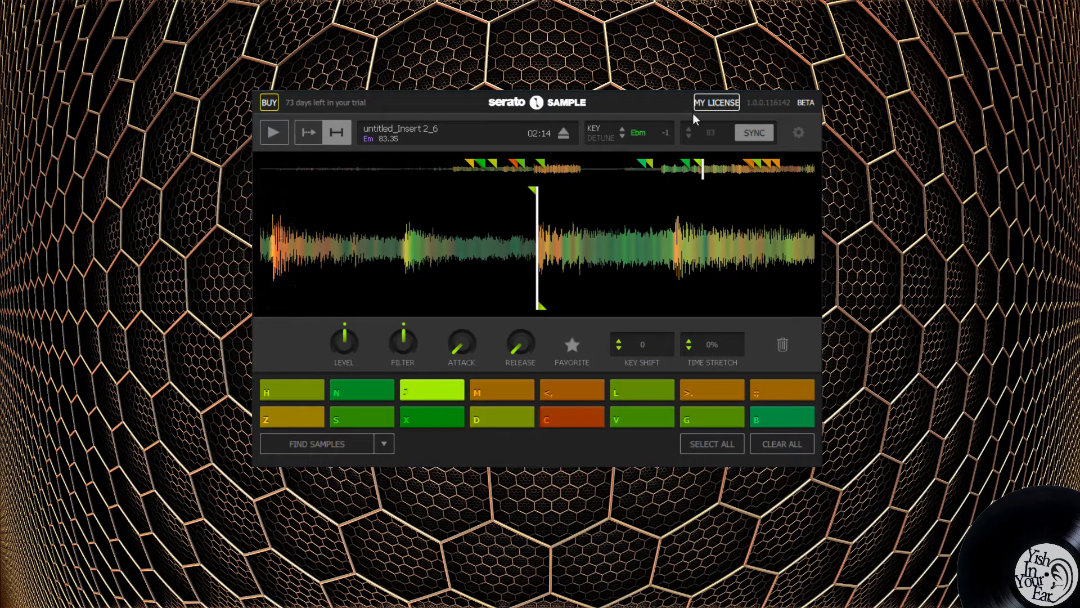
Assign the pads with Set Slicer, trying a longer slice length before returning it to 1.
{"action": "left_click", "coordinate": [392, 446]}
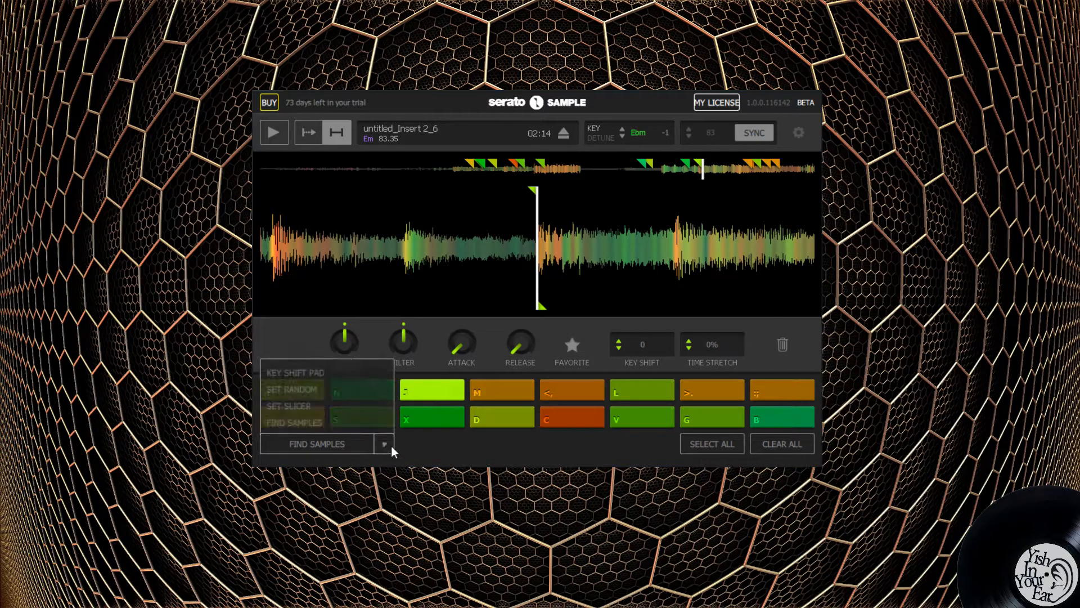
{"action": "left_click", "coordinate": [308, 403]}
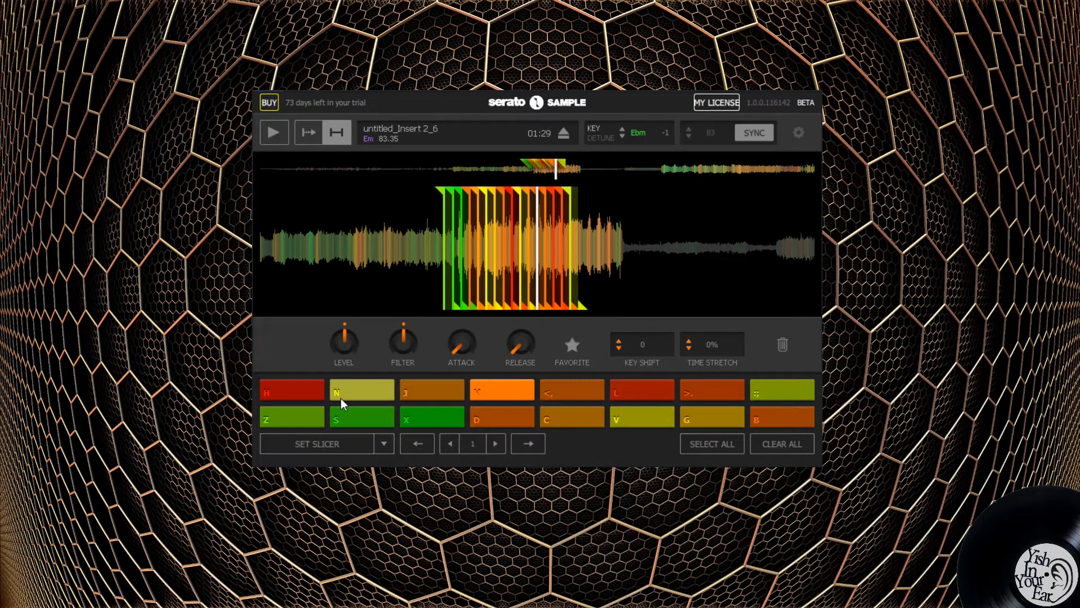
{"action": "left_click", "coordinate": [494, 448]}
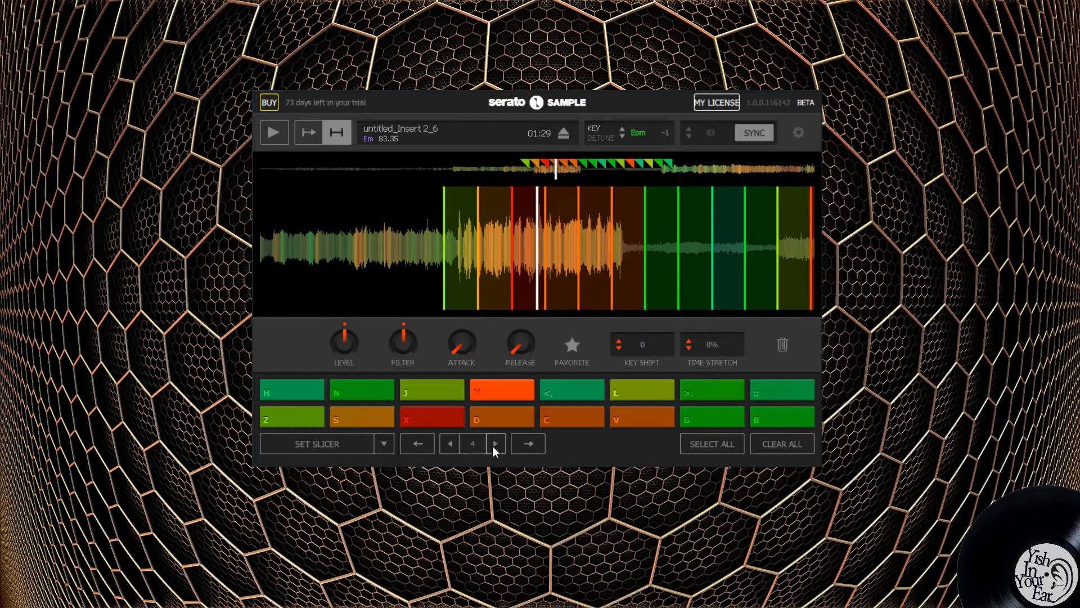
{"action": "left_click", "coordinate": [447, 439]}
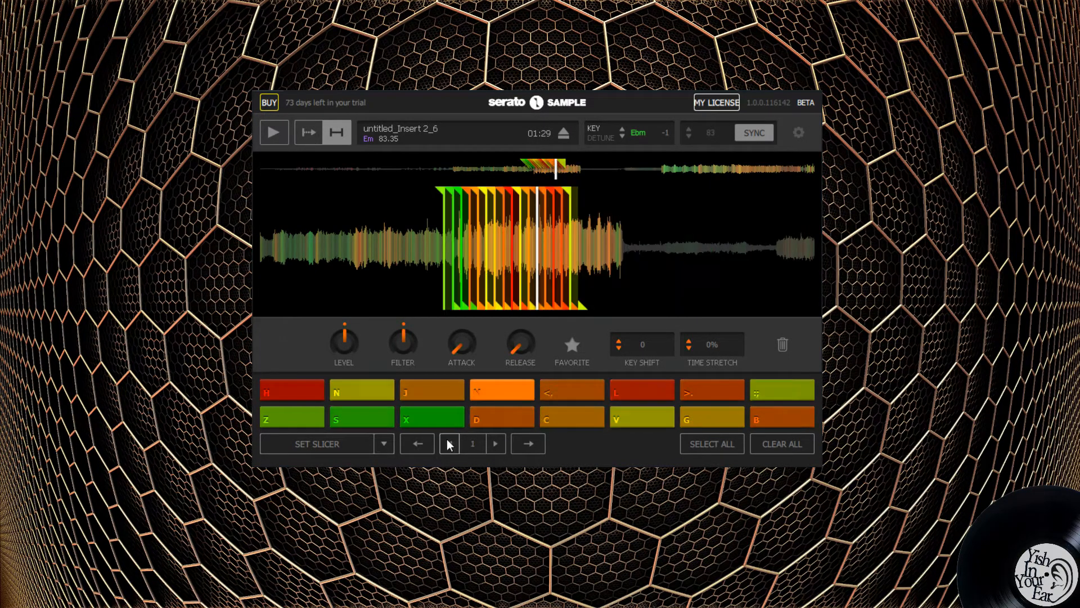
Shift the block of slices later in the track, then re-create the slices from the playhead at 01:29.
{"action": "left_click", "coordinate": [533, 439]}
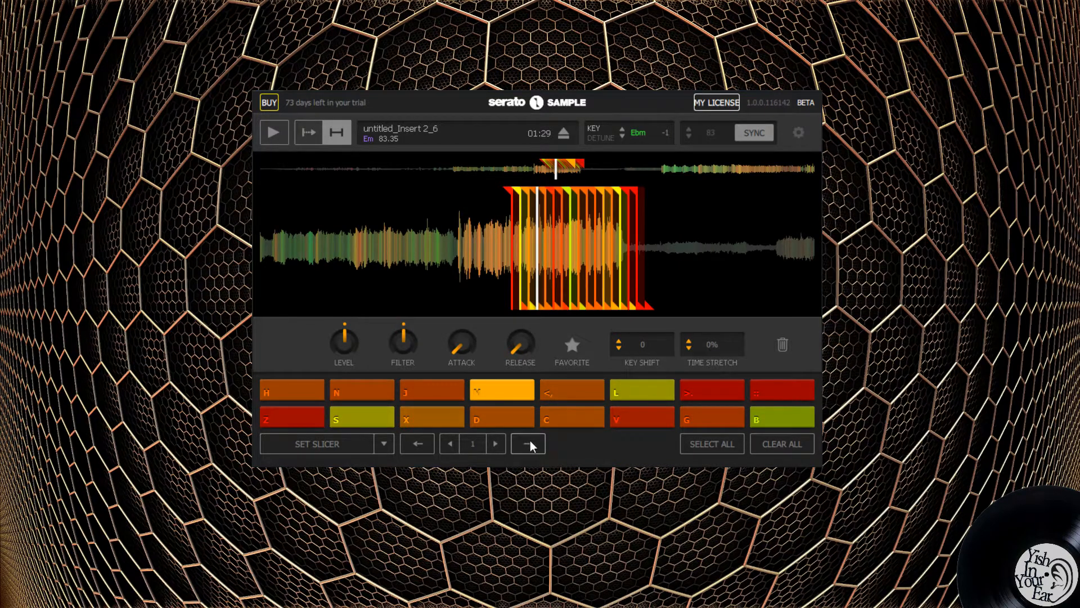
{"action": "left_click", "coordinate": [523, 448]}
{"action": "left_click", "coordinate": [523, 448]}
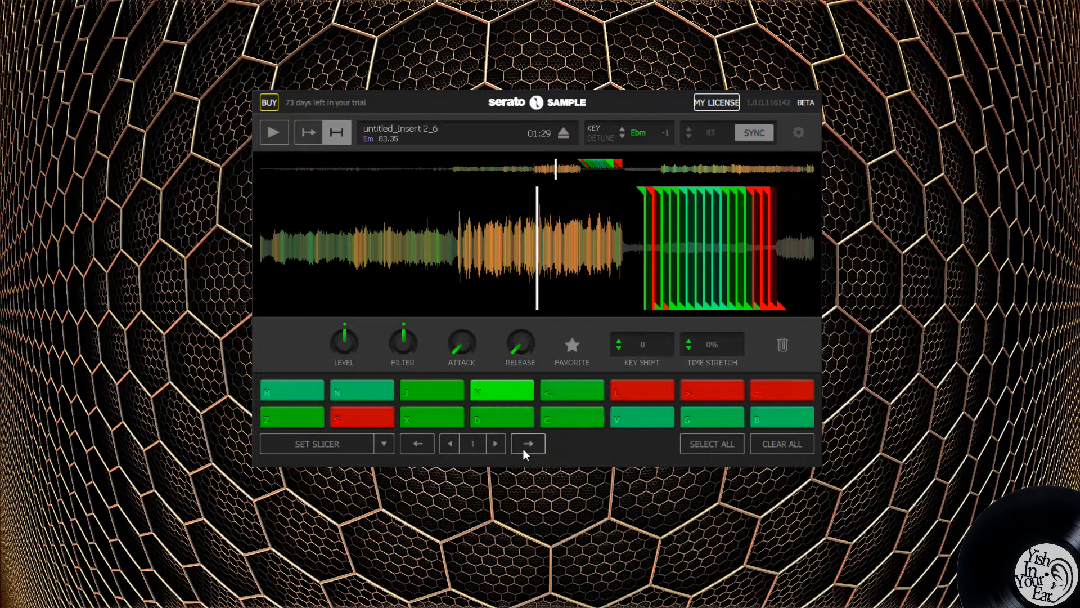
{"action": "left_click", "coordinate": [523, 447]}
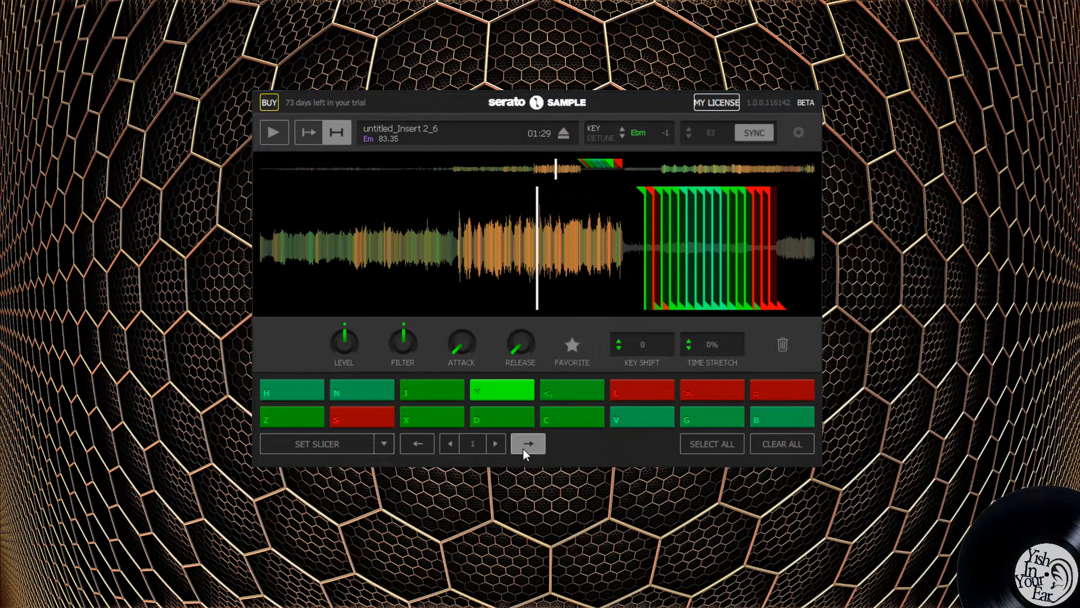
{"action": "left_click", "coordinate": [355, 444]}
Assign random slices to the pads with Set Random and audition pads N, J, M, comma, L, period and semicolon.
{"action": "left_click", "coordinate": [386, 443]}
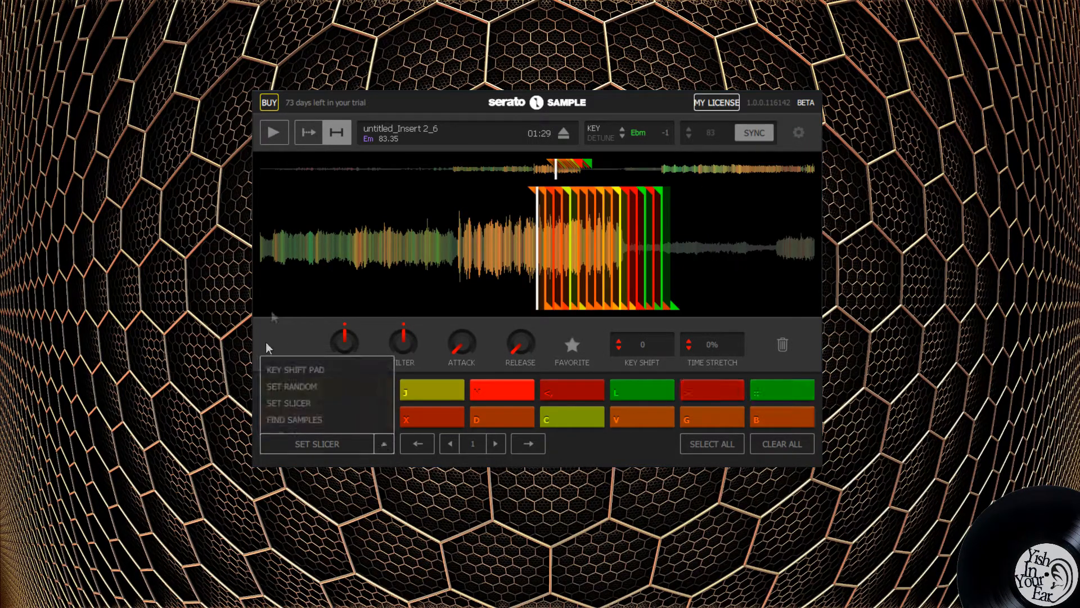
{"action": "left_click", "coordinate": [305, 389]}
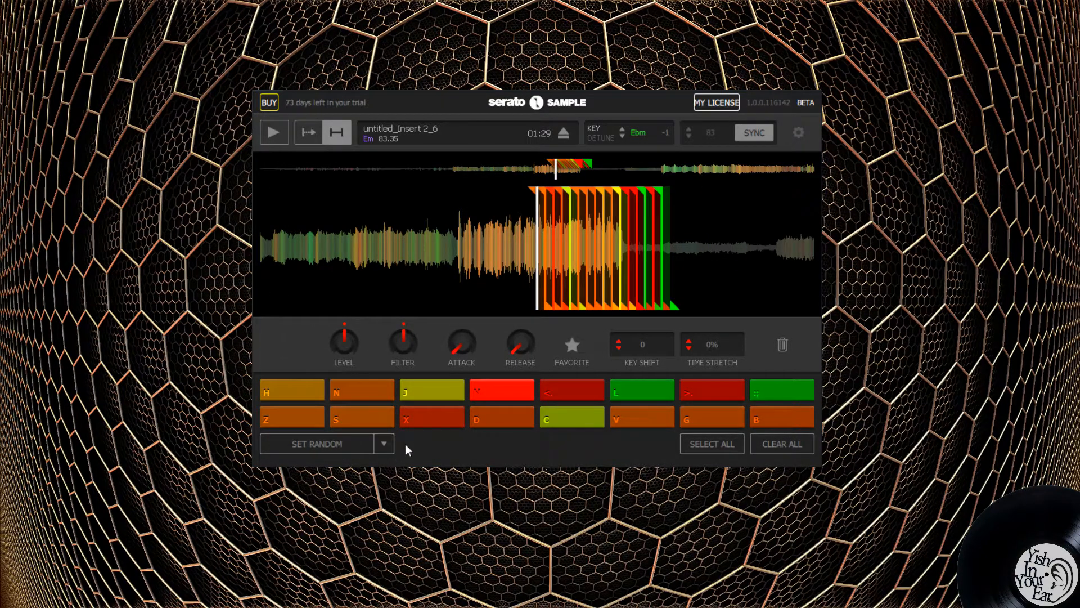
{"action": "left_click", "coordinate": [333, 447]}
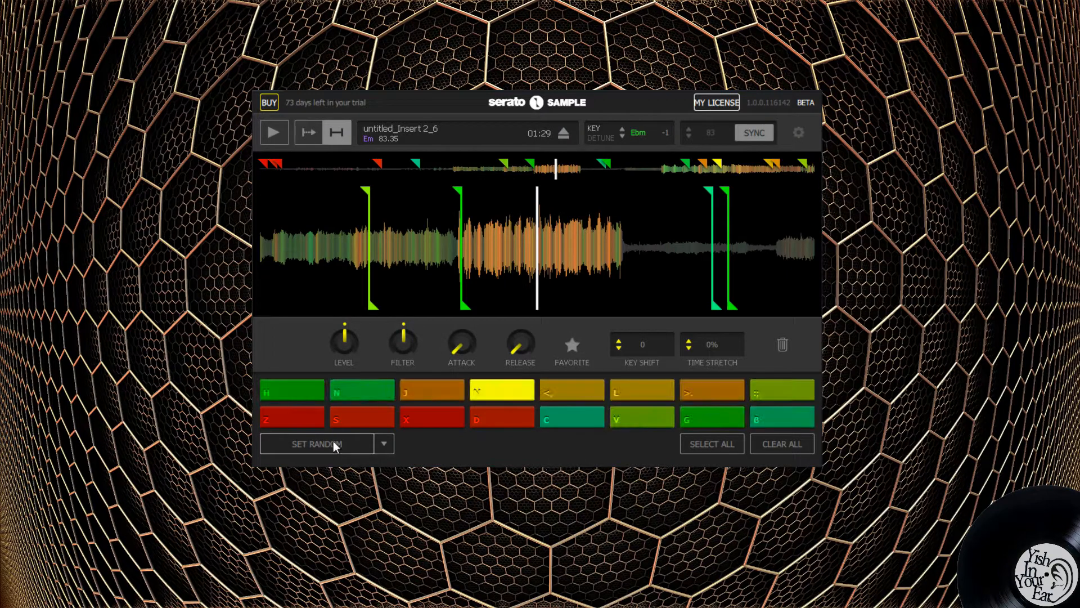
{"action": "key", "text": "n"}
{"action": "key", "text": "j"}
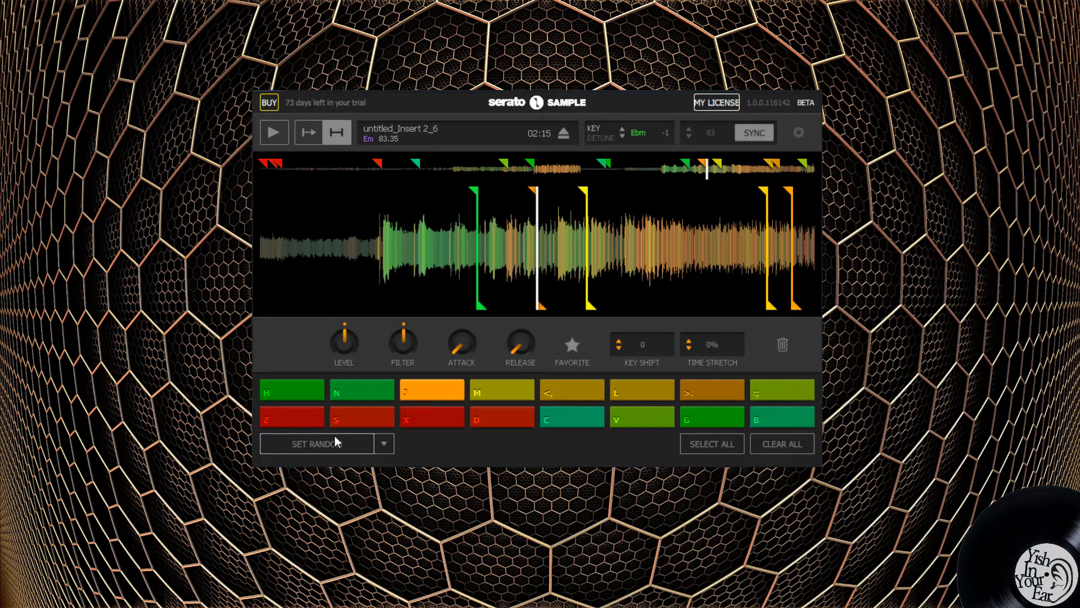
{"action": "key", "text": "m"}
{"action": "key", "text": "comma"}
{"action": "key", "text": "l"}
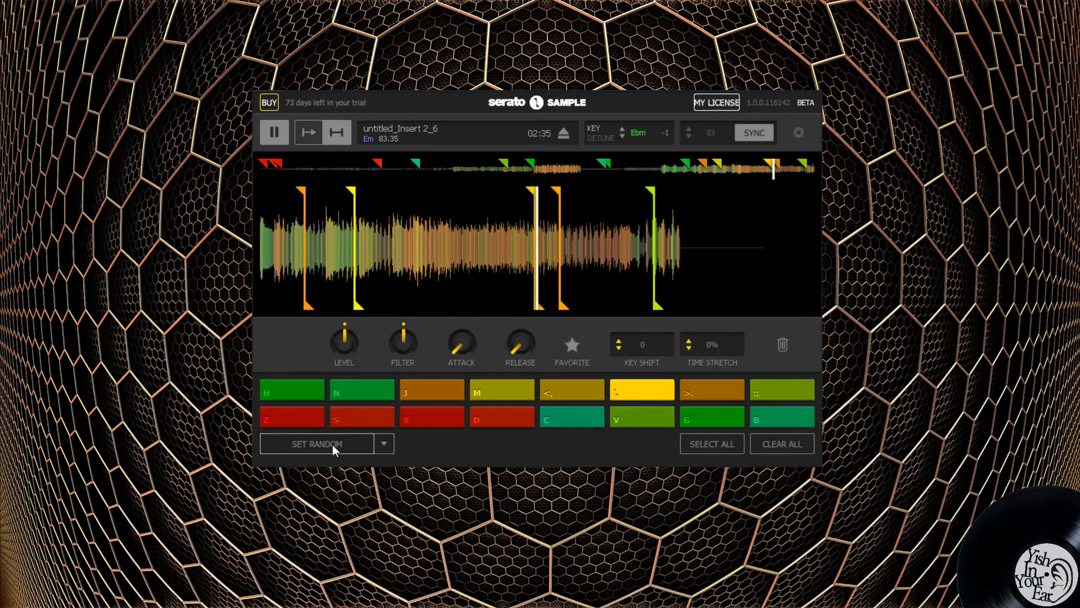
{"action": "key", "text": "period"}
{"action": "key", "text": "semicolon"}
Randomize the pad slices again and audition pads comma, M, J, N and H.
{"action": "left_click", "coordinate": [332, 445]}
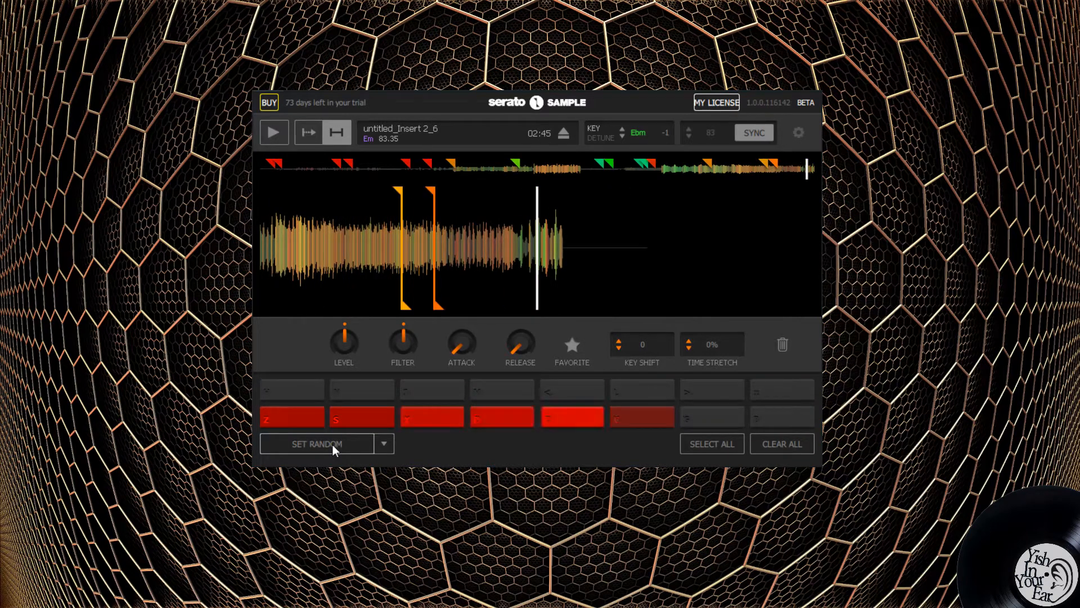
{"action": "key", "text": "comma"}
{"action": "key", "text": "m"}
{"action": "key", "text": "j"}
{"action": "key", "text": "n"}
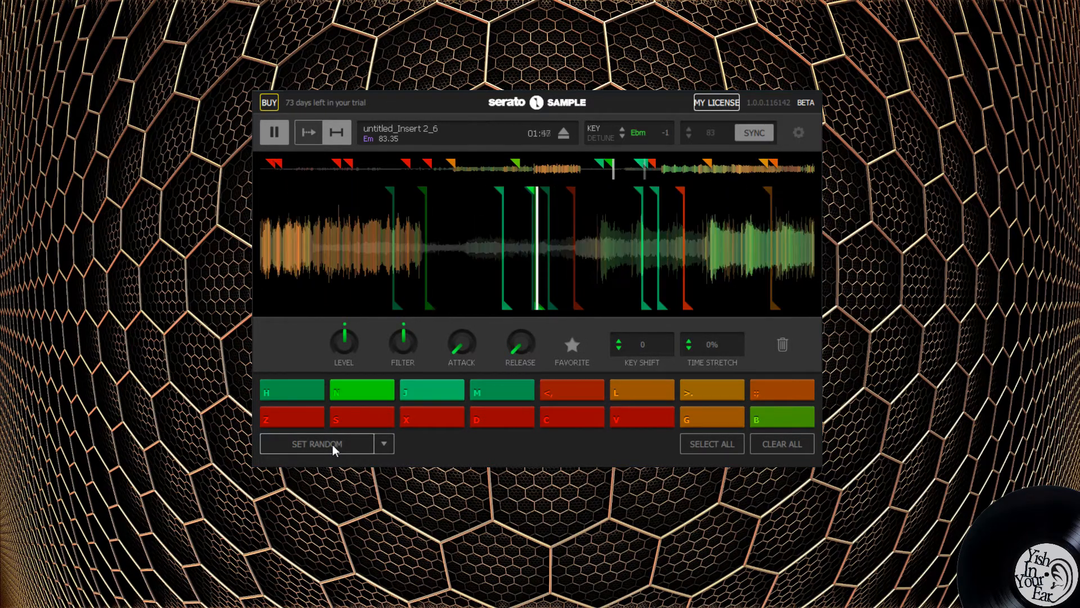
{"action": "key", "text": "h"}
{"action": "key", "text": "space"}
Generate another random set of slices and audition pads N, J, M, comma, L and period.
{"action": "left_click", "coordinate": [333, 444]}
{"action": "key", "text": "n"}
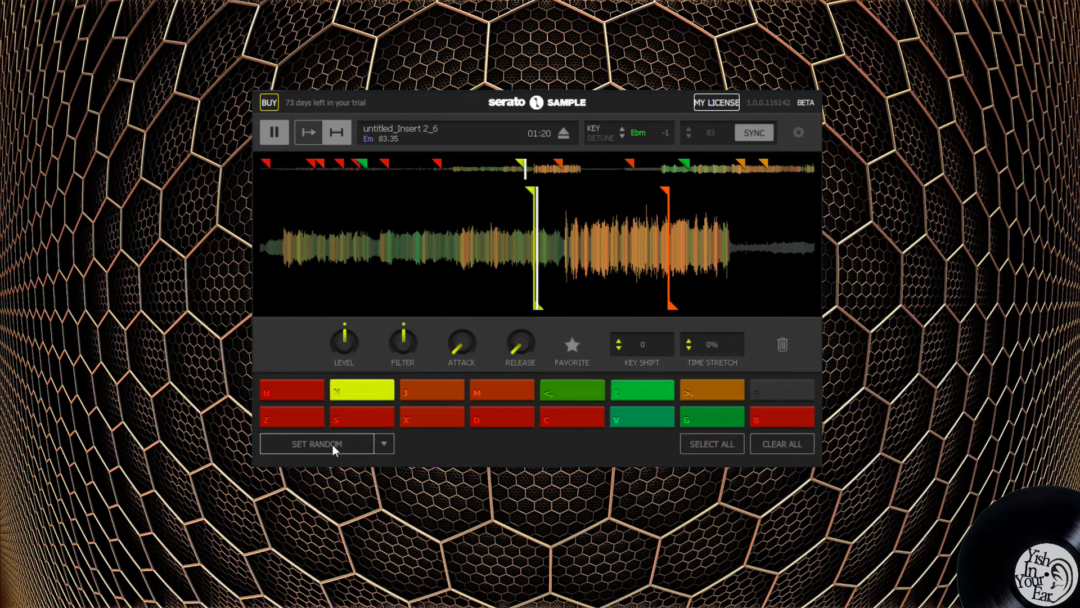
{"action": "key", "text": "j"}
{"action": "key", "text": "m"}
{"action": "key", "text": "comma"}
{"action": "key", "text": "l"}
{"action": "key", "text": "period"}
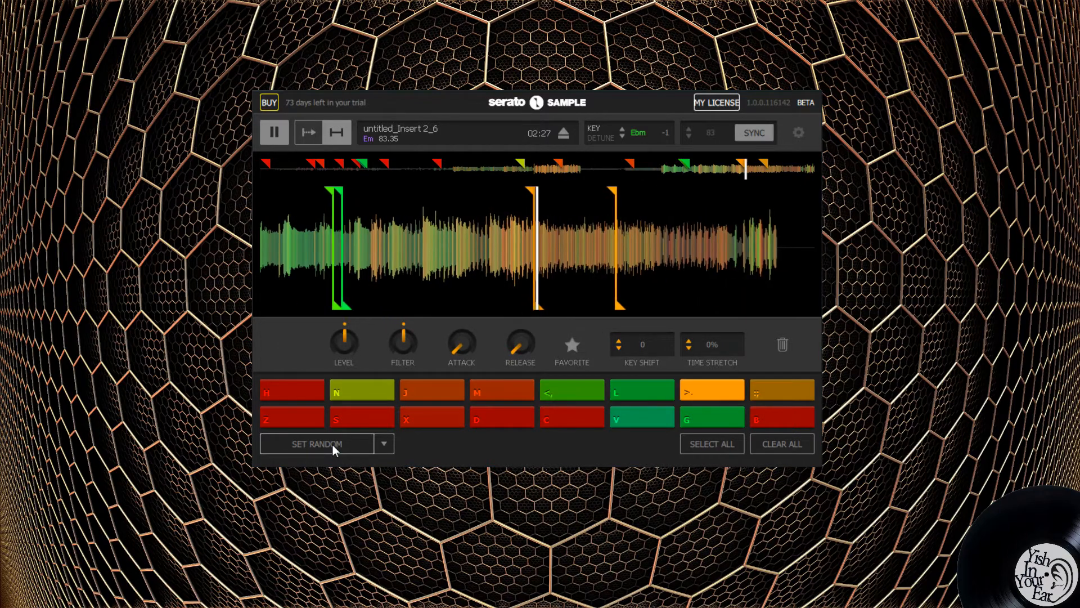
{"action": "key", "text": "space"}
Spread the slice at 02:26 across the pads as key-shifted copies with Key Shift Pad, and audition pads J and M.
{"action": "left_click", "coordinate": [384, 444]}
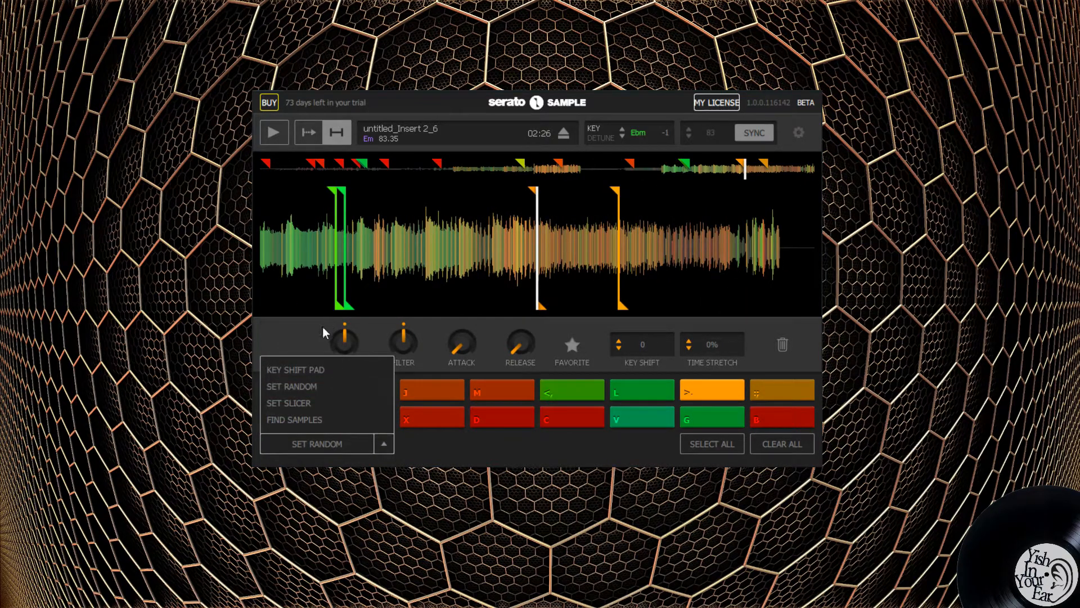
{"action": "left_click", "coordinate": [309, 372]}
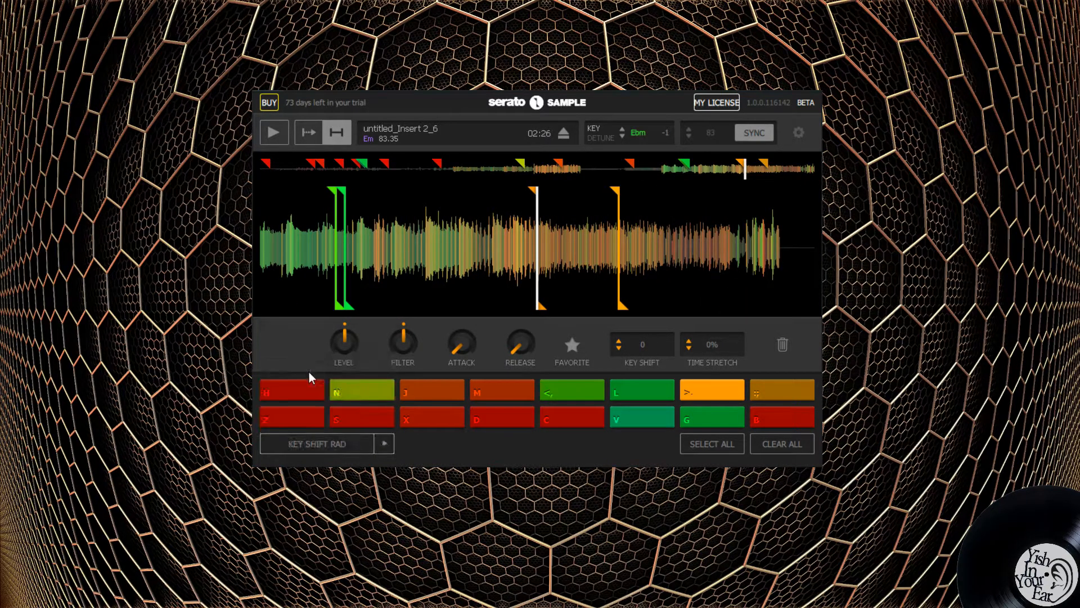
{"action": "key", "text": "j"}
{"action": "key", "text": "m"}
{"action": "key", "text": "j"}
{"action": "left_click", "coordinate": [305, 441]}
{"action": "key", "text": "j"}
{"action": "key", "text": "m"}
{"action": "key", "text": "j"}
Reapply Key Shift Pad repeatedly to cycle through pad layouts, replaying pad J between changes and finally pad G.
{"action": "left_click", "coordinate": [306, 441]}
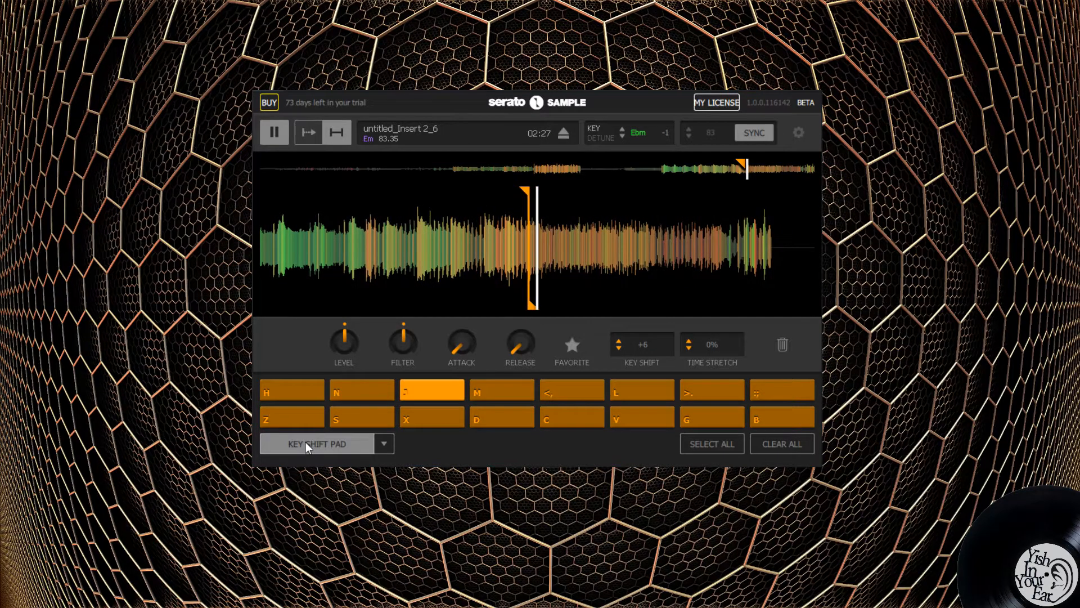
{"action": "key", "text": "j"}
{"action": "left_click", "coordinate": [306, 441]}
{"action": "key", "text": "j"}
{"action": "left_click", "coordinate": [306, 441]}
{"action": "key", "text": "j"}
{"action": "left_click", "coordinate": [306, 441]}
{"action": "key", "text": "j"}
{"action": "left_click", "coordinate": [305, 441]}
{"action": "left_click", "coordinate": [305, 441]}
{"action": "left_click", "coordinate": [306, 441]}
{"action": "key", "text": "j"}
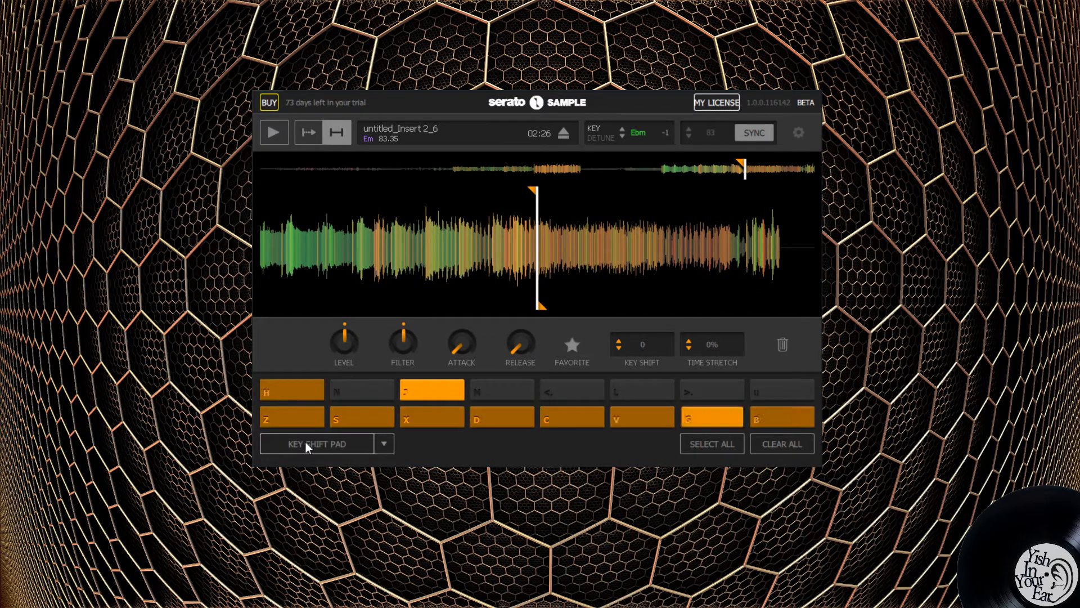
{"action": "key", "text": "g"}
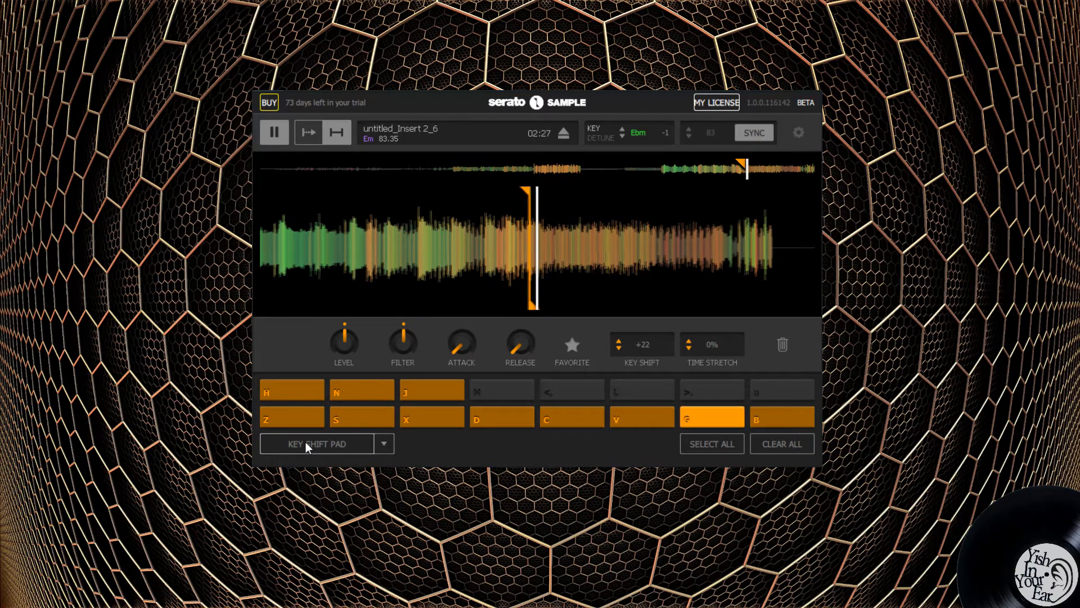
Switch the pad mode to Set Slicer, select all assigned pads and raise their attack to about halfway.
{"action": "left_click", "coordinate": [384, 443]}
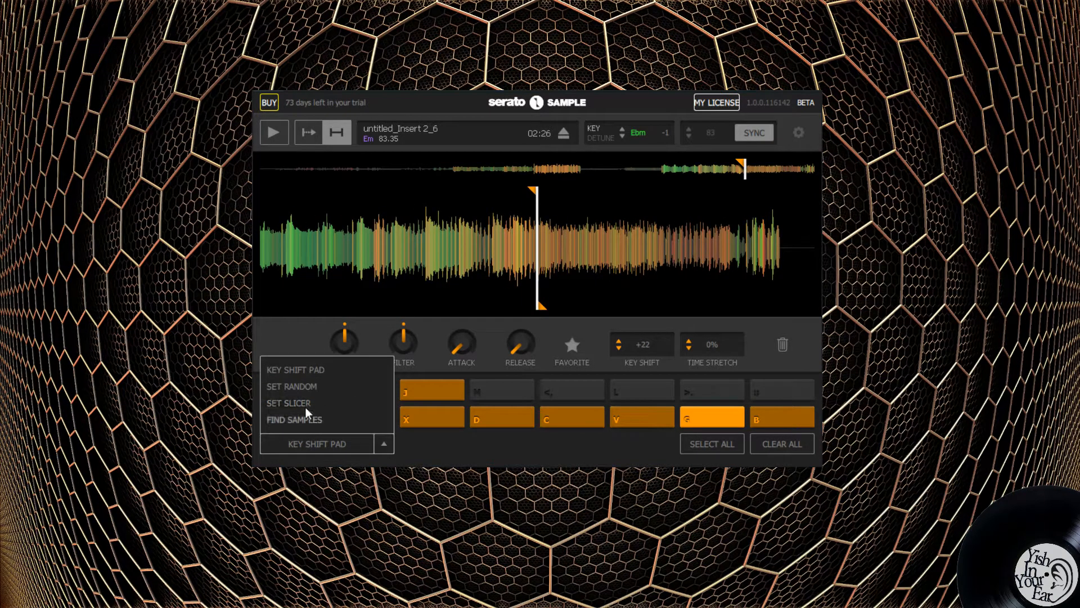
{"action": "left_click", "coordinate": [305, 405]}
{"action": "left_click", "coordinate": [700, 446]}
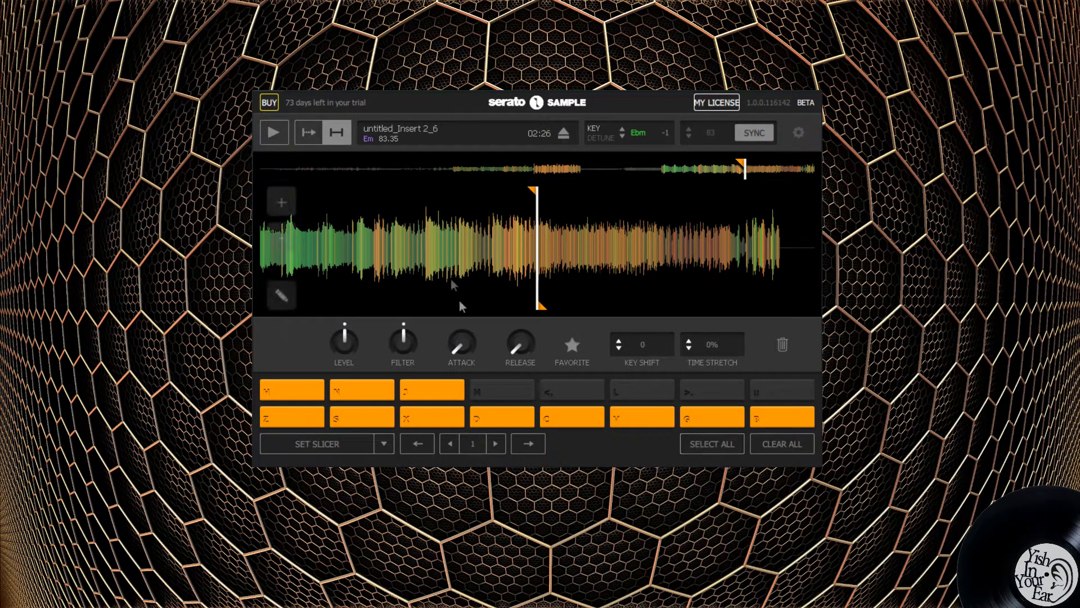
{"action": "mouse_move", "coordinate": [461, 342]}
{"action": "left_click_drag", "start_coordinate": [461, 342], "coordinate": [461, 307]}
Trigger the unassigned pad M repeatedly to place a slice on it at 02:26 and audition it.
{"action": "key", "text": "m"}
{"action": "key", "text": "m"}
{"action": "key", "text": "m"}
{"action": "key", "text": "m"}
{"action": "key", "text": "m"}
{"action": "key", "text": "m"}
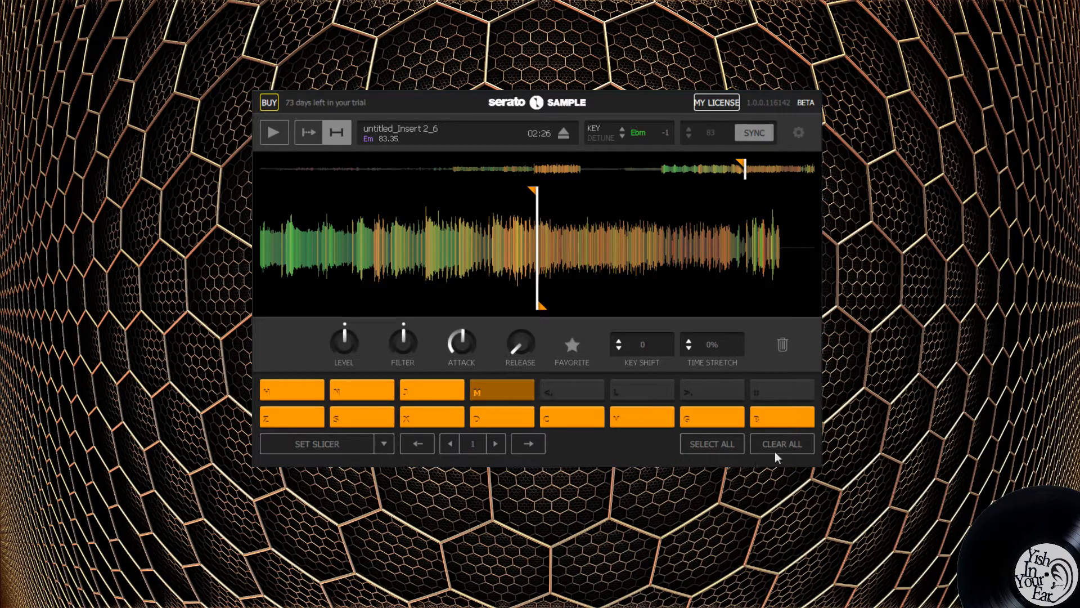
Clear all pads and place new slices at 02:26 on pads N, J and comma.
{"action": "left_click", "coordinate": [793, 442]}
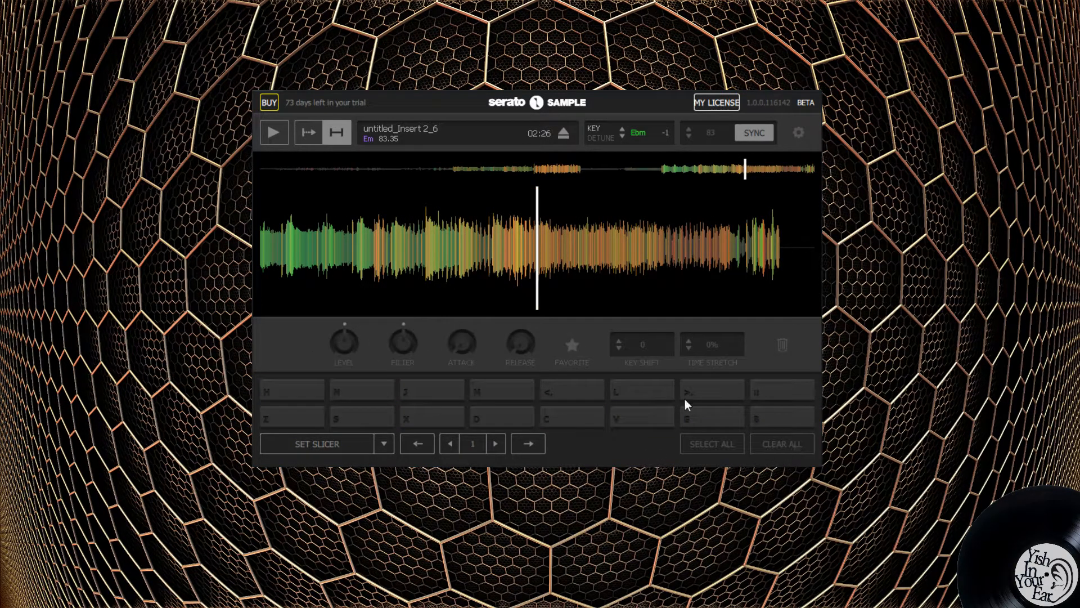
{"action": "key", "text": "n"}
{"action": "key", "text": "j"}
{"action": "key", "text": "comma"}
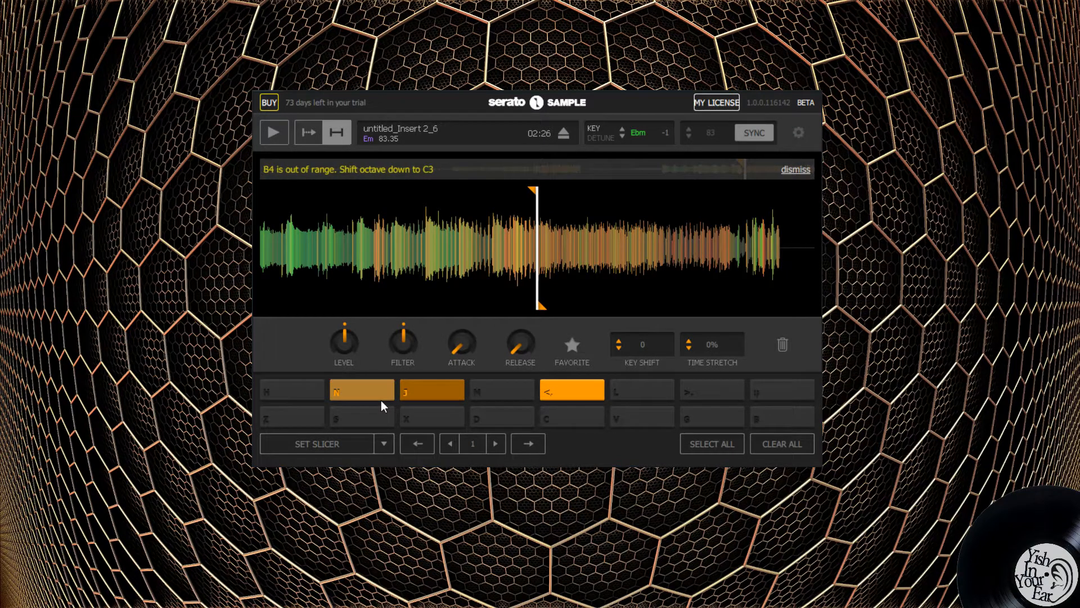
Refill all pads with Find Samples and raise the period pad's key shift to +5, replaying it against the comma pad.
{"action": "left_click", "coordinate": [688, 439]}
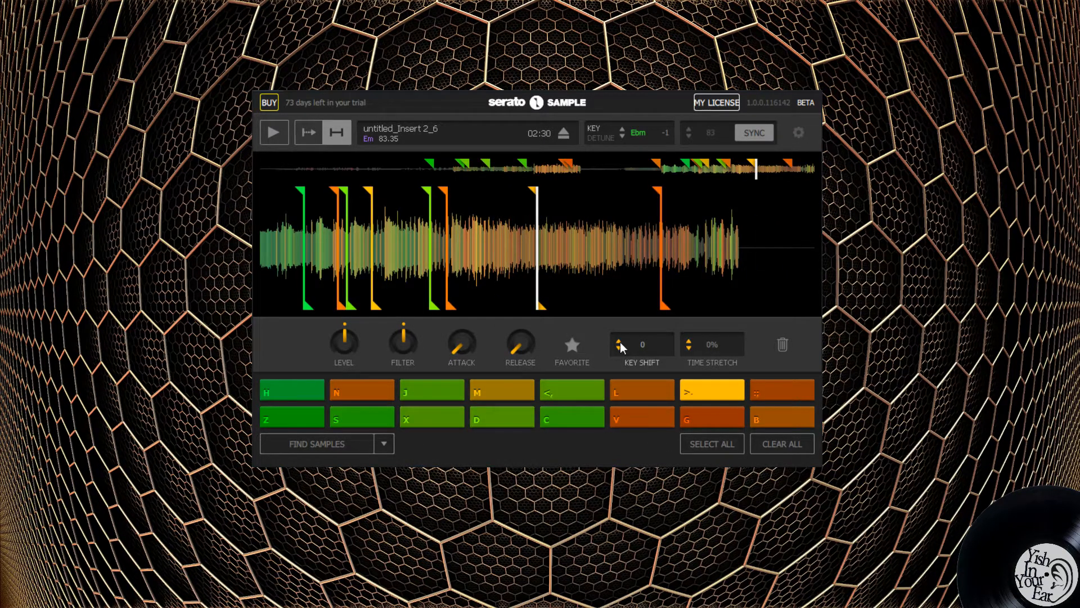
{"action": "key", "text": "period"}
{"action": "left_click_drag", "start_coordinate": [642, 346], "coordinate": [643, 334]}
{"action": "key", "text": "comma"}
{"action": "key", "text": "period"}
{"action": "key", "text": "comma"}
Set pad L's key shift to -4, alternating it with the comma pad to compare the pitch.
{"action": "key", "text": "l"}
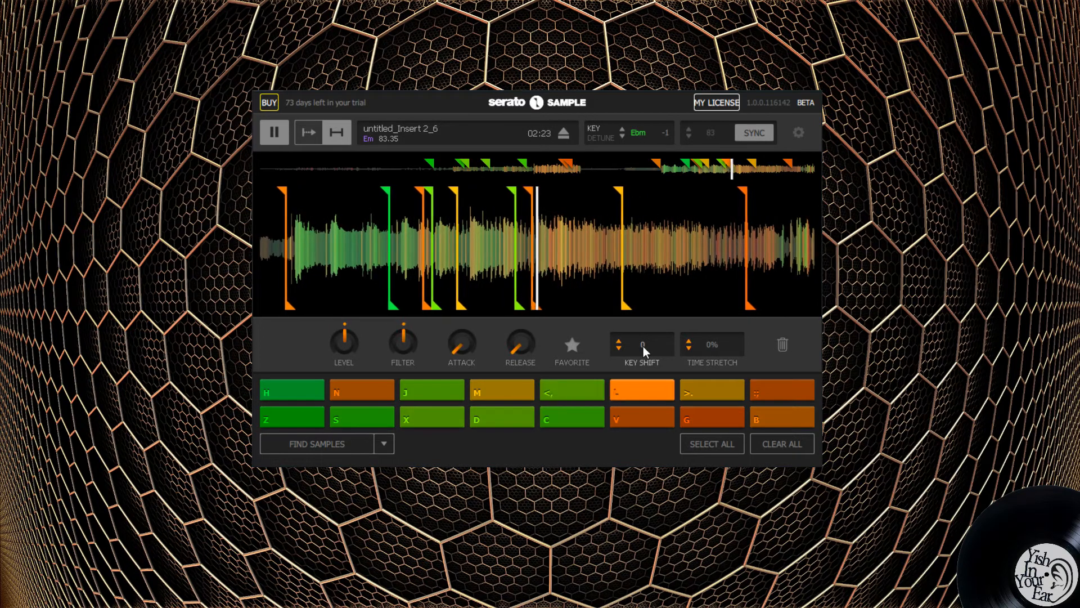
{"action": "key", "text": "comma"}
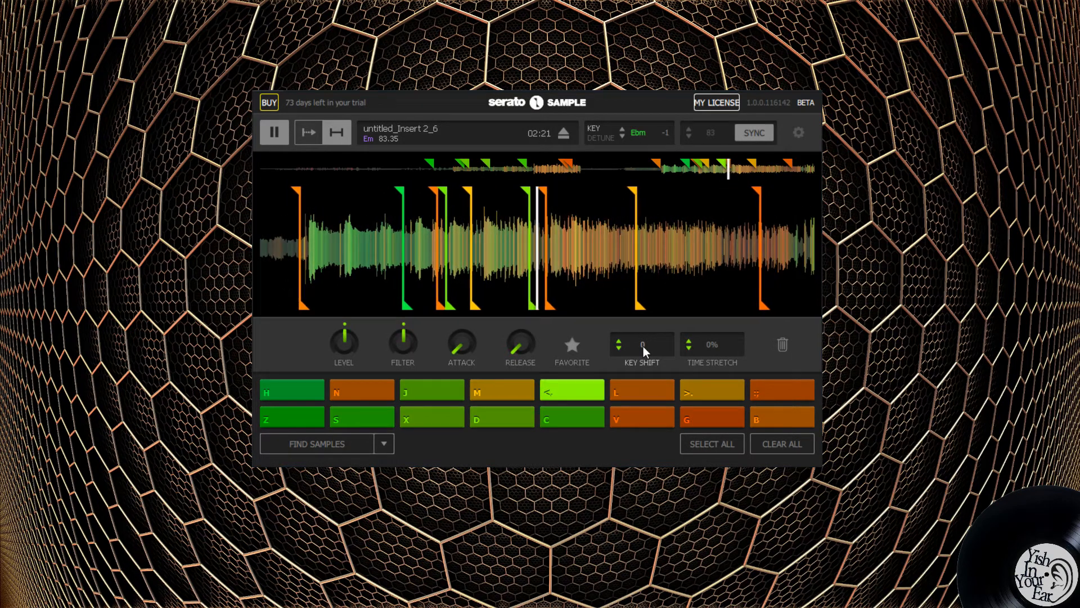
{"action": "key", "text": "l"}
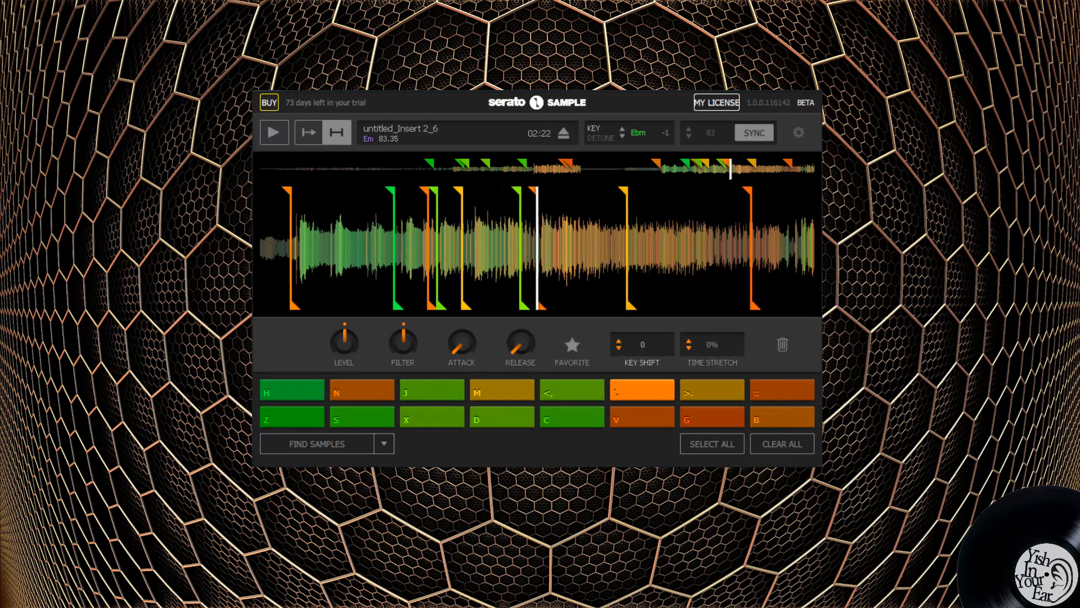
{"action": "key", "text": "comma"}
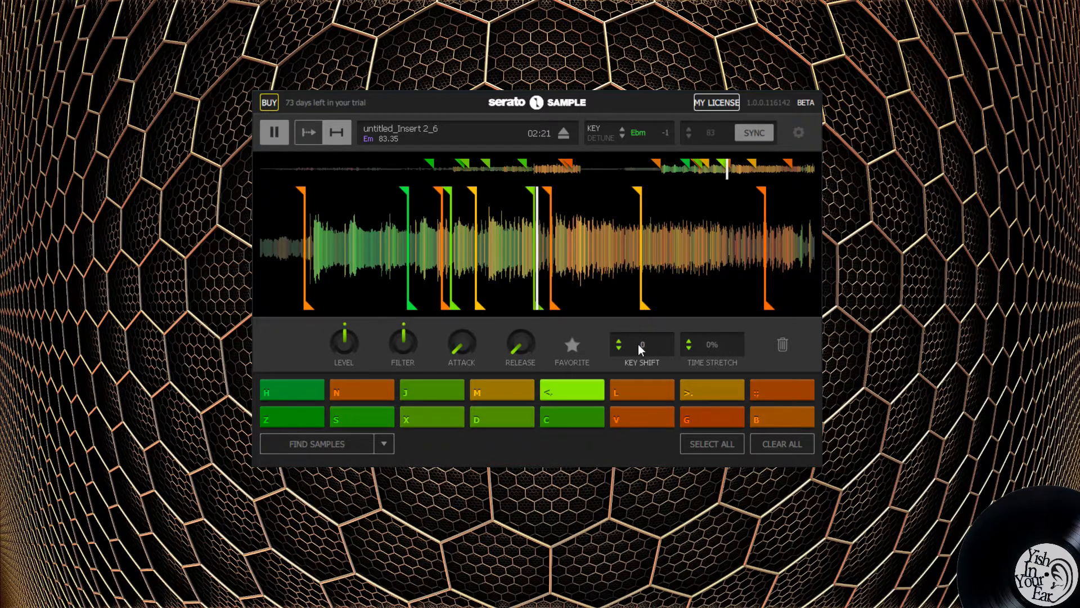
{"action": "key", "text": "l"}
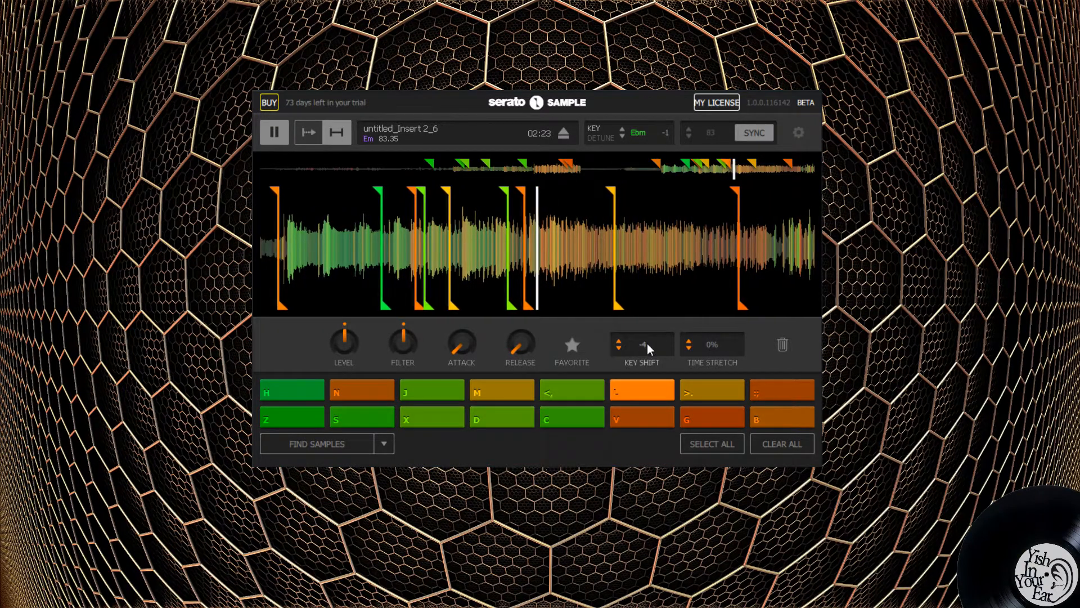
{"action": "key", "text": "comma"}
Try a time stretch of +14% on pad L and change it to -35%, comparing it with the comma pad.
{"action": "key", "text": "l"}
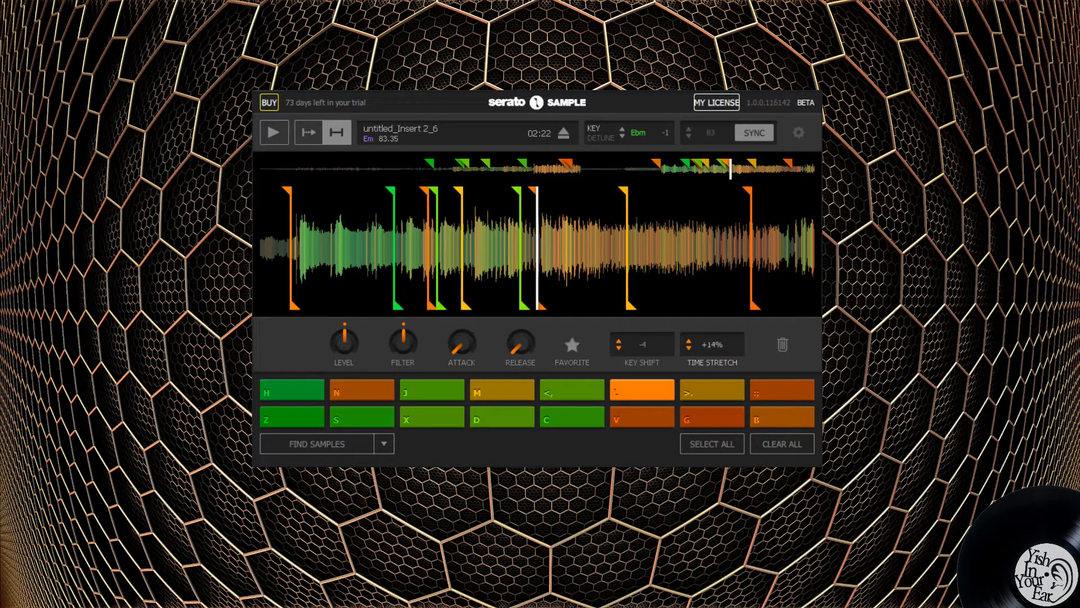
{"action": "key", "text": "space"}
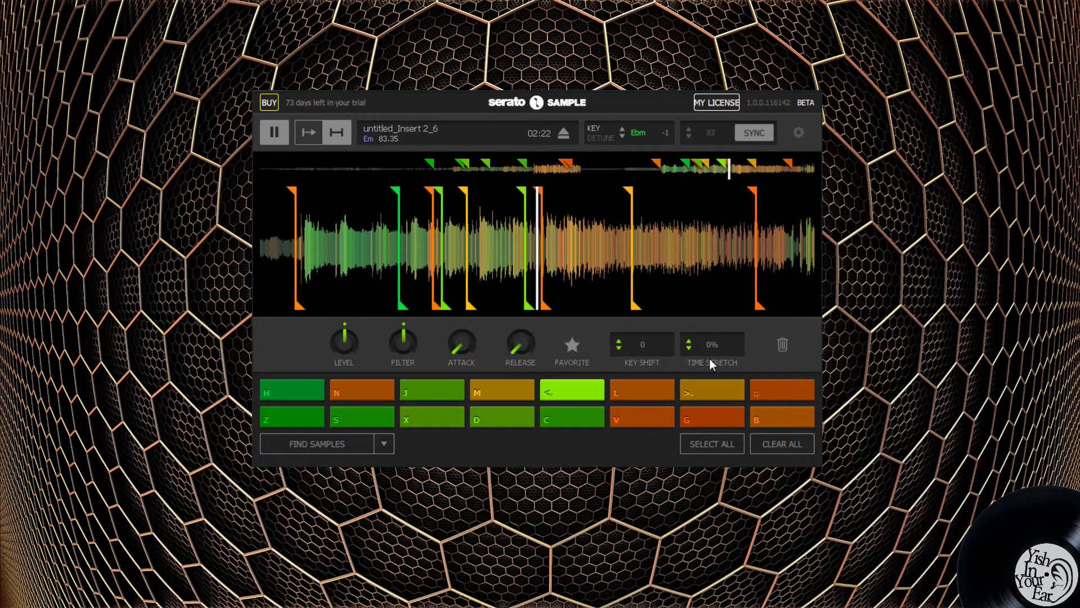
{"action": "key", "text": "comma"}
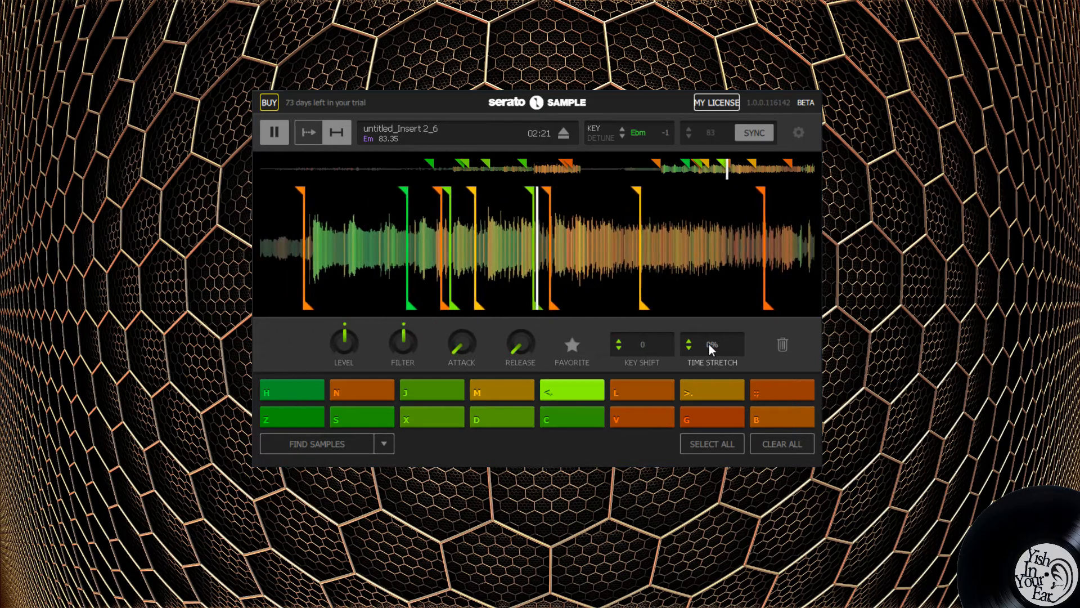
{"action": "key", "text": "l"}
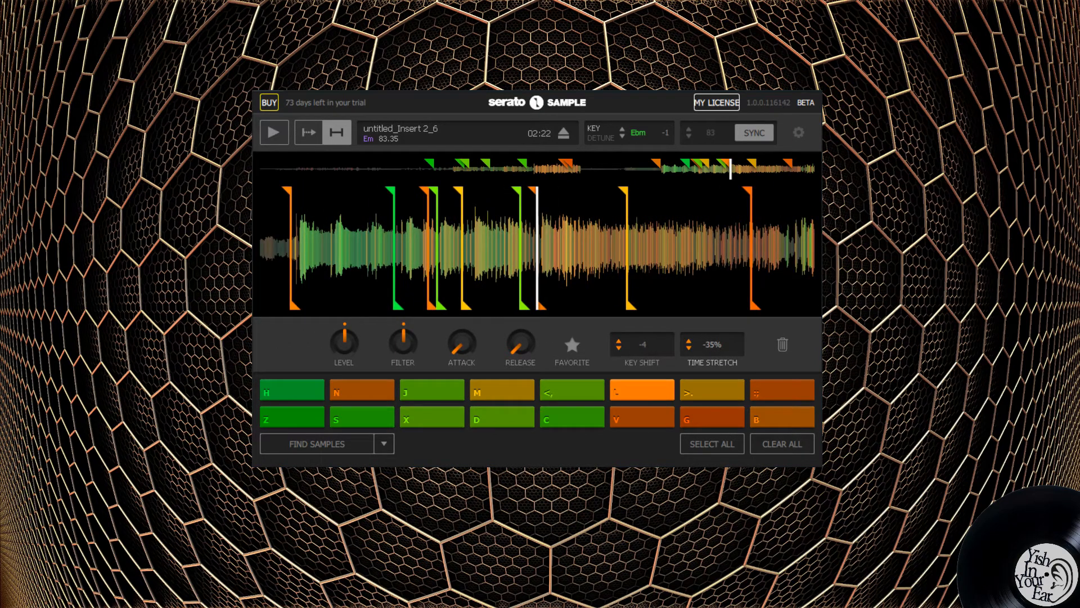
{"action": "key", "text": "comma"}
{"action": "key", "text": "l"}
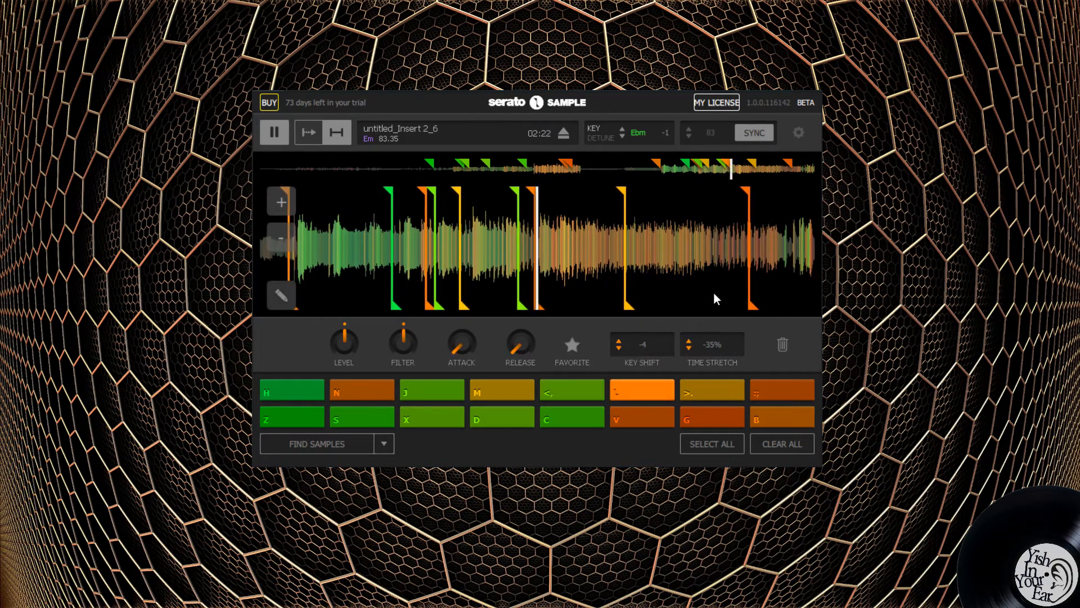
{"action": "key", "text": "space"}
Mark pads L and comma as favorites and audition the period pad.
{"action": "left_click", "coordinate": [573, 345]}
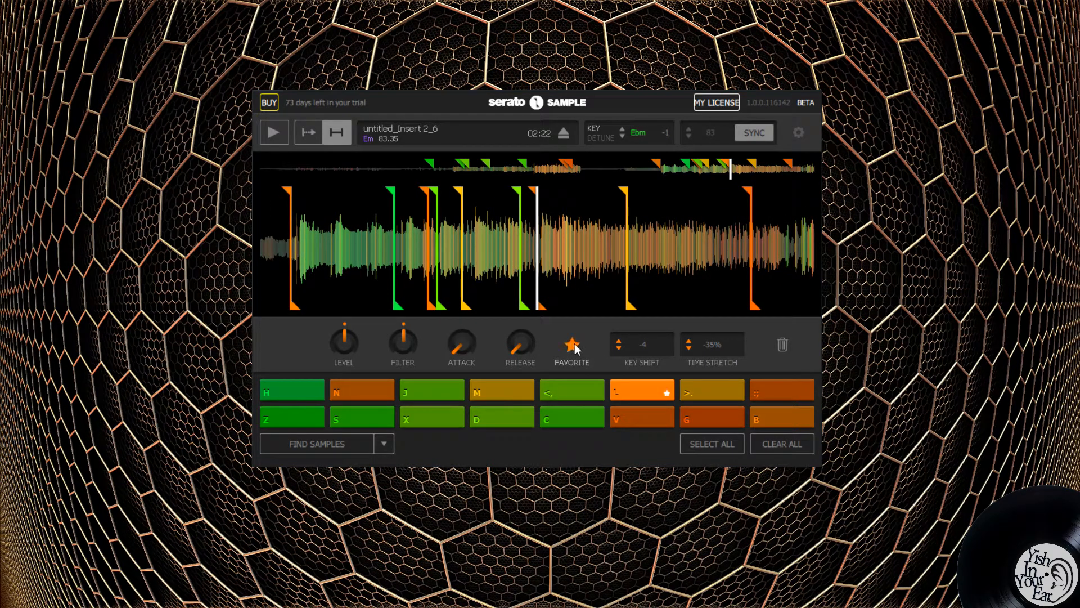
{"action": "left_click", "coordinate": [697, 389]}
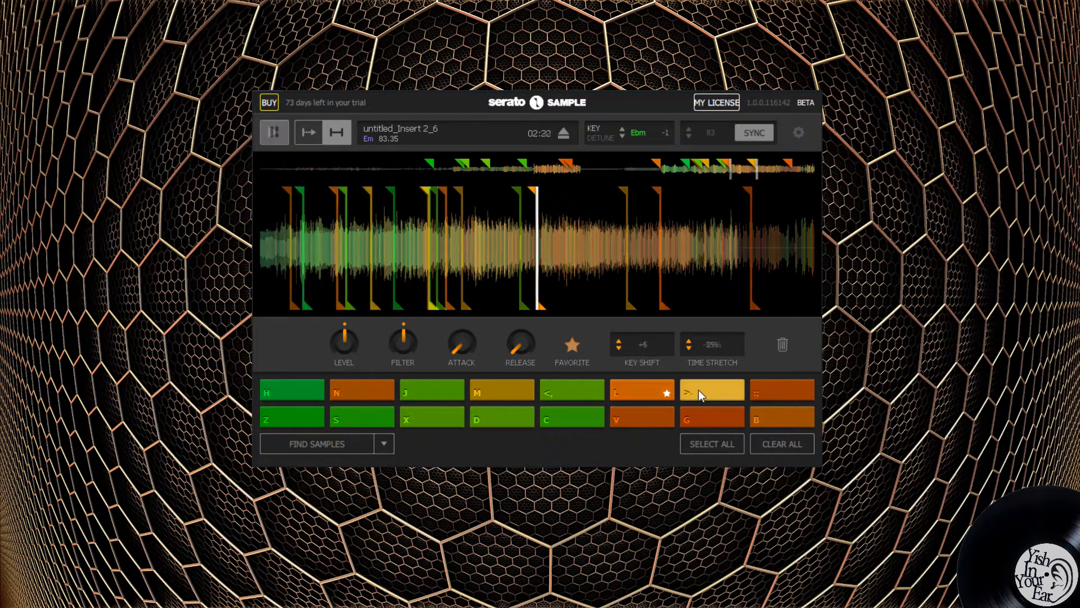
{"action": "left_click", "coordinate": [654, 390]}
{"action": "left_click", "coordinate": [561, 392]}
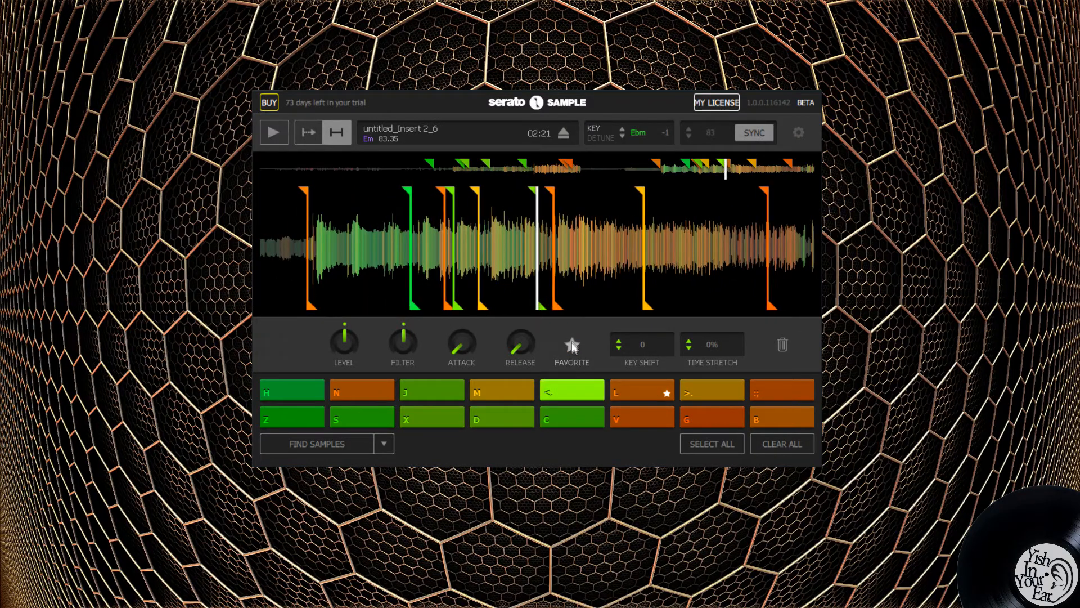
{"action": "left_click", "coordinate": [572, 346]}
{"action": "key", "text": "period"}
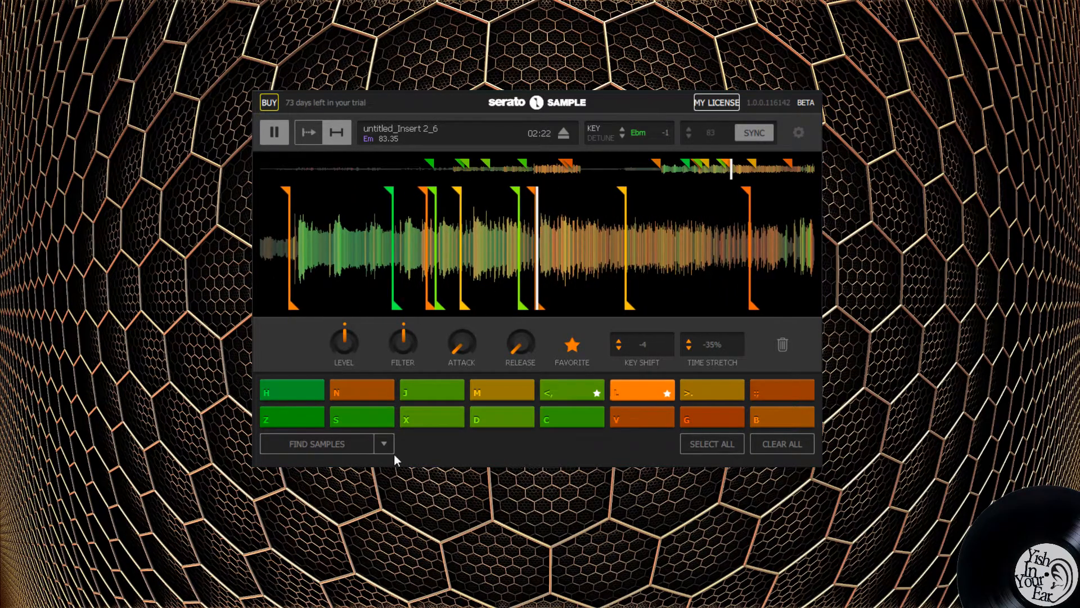
Find new samples for the pads that are not favorites, and mark the period pad as a favorite.
{"action": "left_click", "coordinate": [349, 448]}
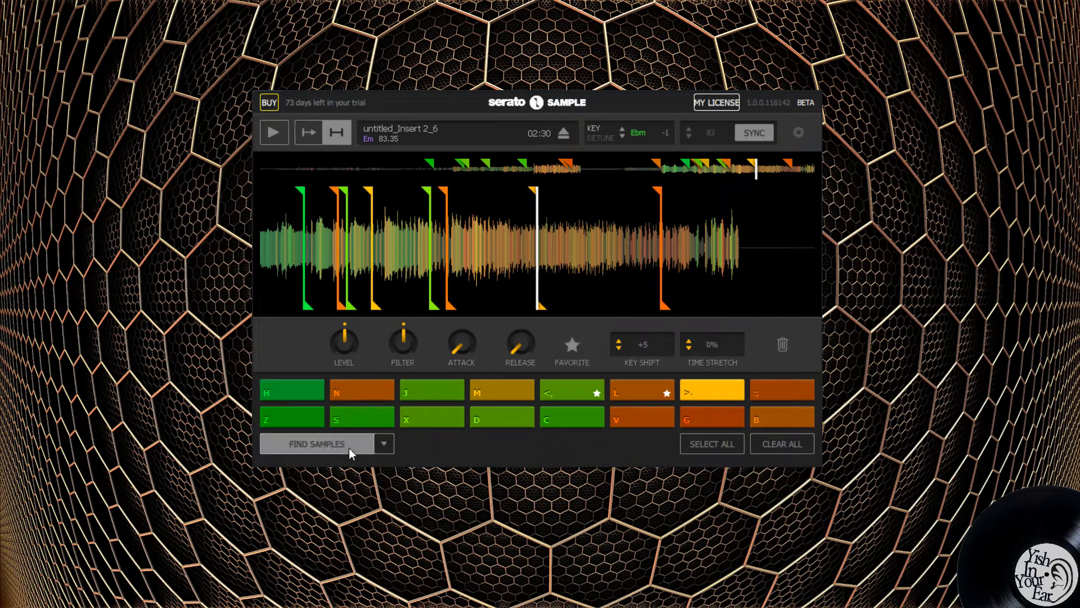
{"action": "key", "text": "space"}
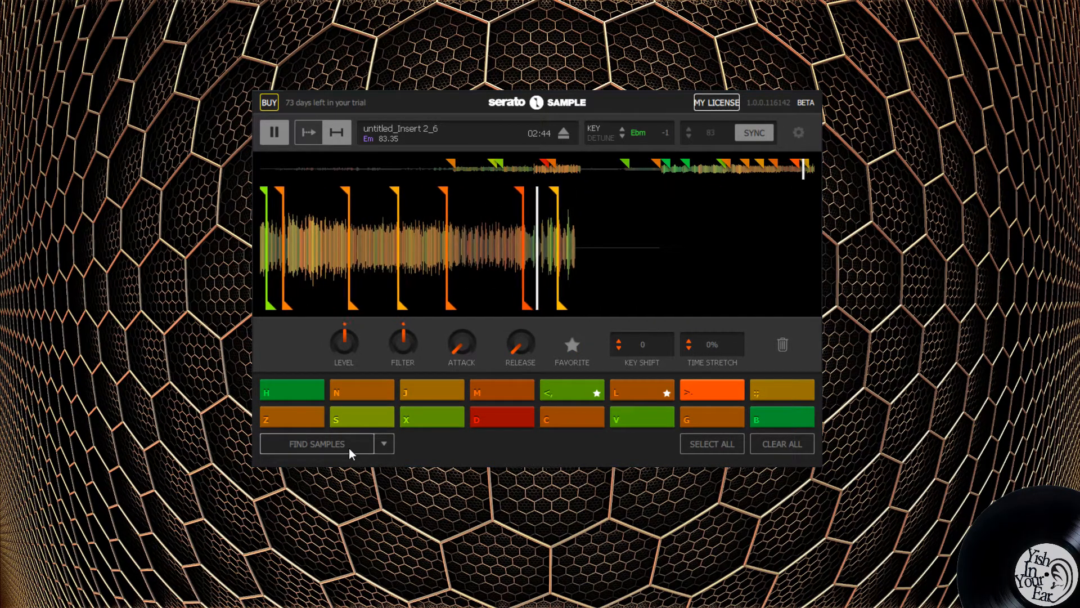
{"action": "left_click", "coordinate": [576, 344]}
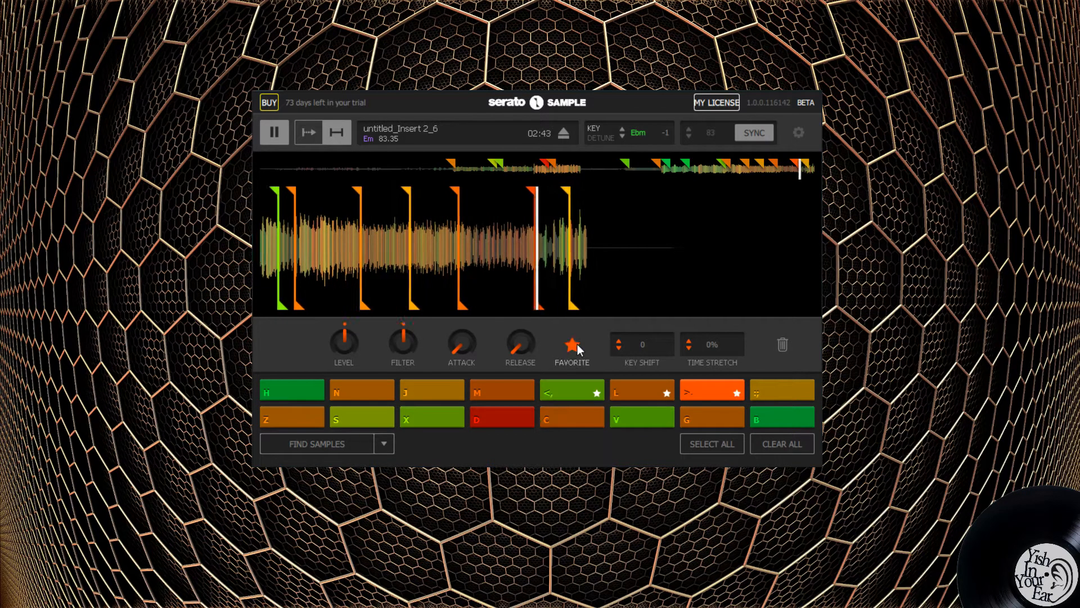
Move the start of pad L's slice later to the next transient, and audition pads comma, L and period.
{"action": "left_click", "coordinate": [650, 392]}
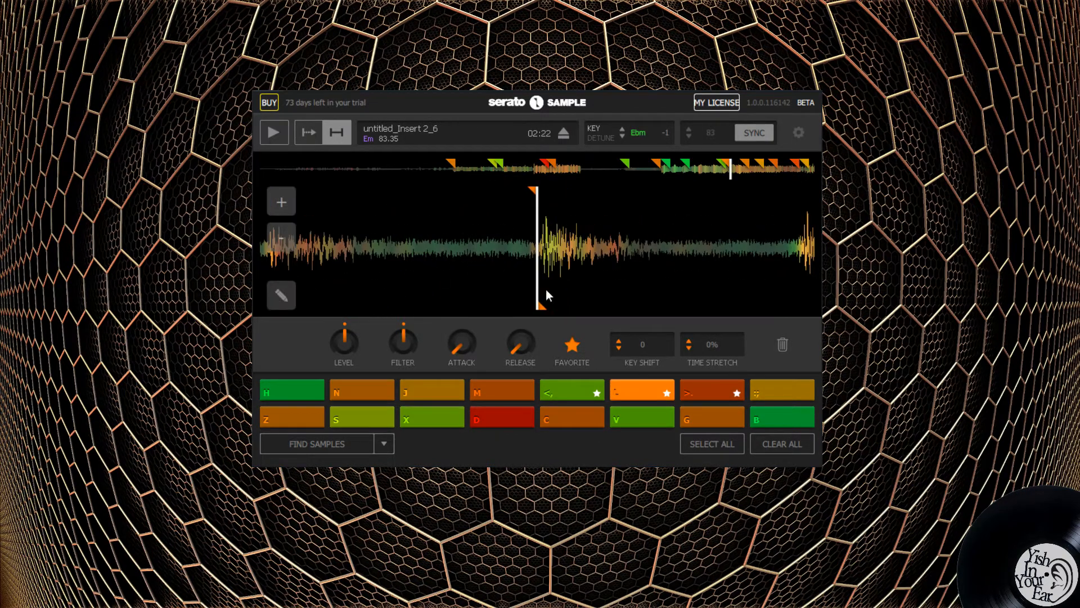
{"action": "mouse_move", "coordinate": [542, 305]}
{"action": "left_mouse_down"}
{"action": "mouse_move", "coordinate": [598, 294]}
{"action": "mouse_move", "coordinate": [543, 314]}
{"action": "left_mouse_up"}
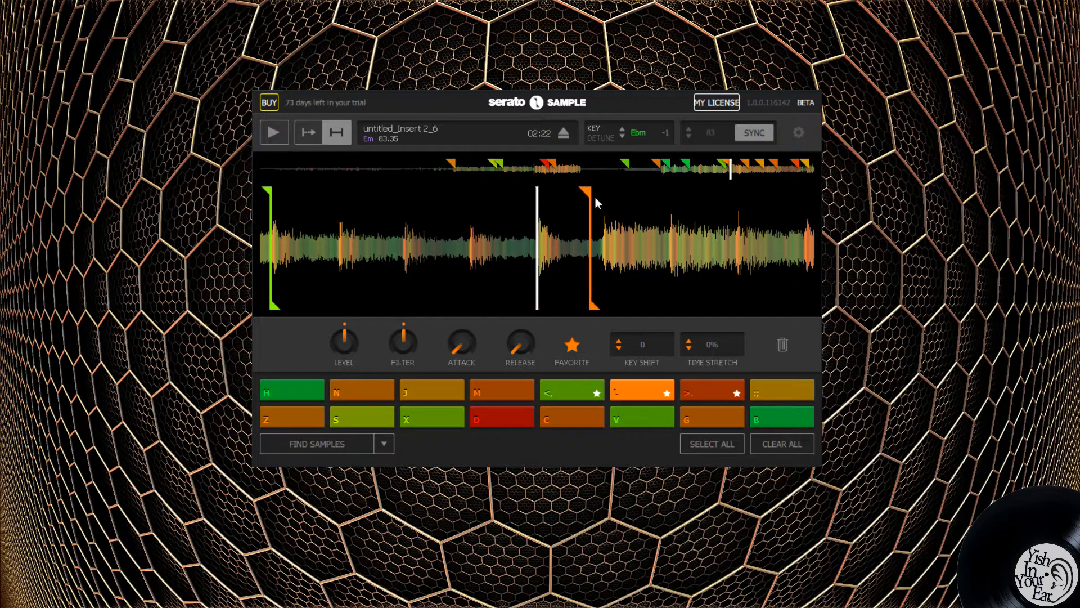
{"action": "left_click", "coordinate": [558, 382]}
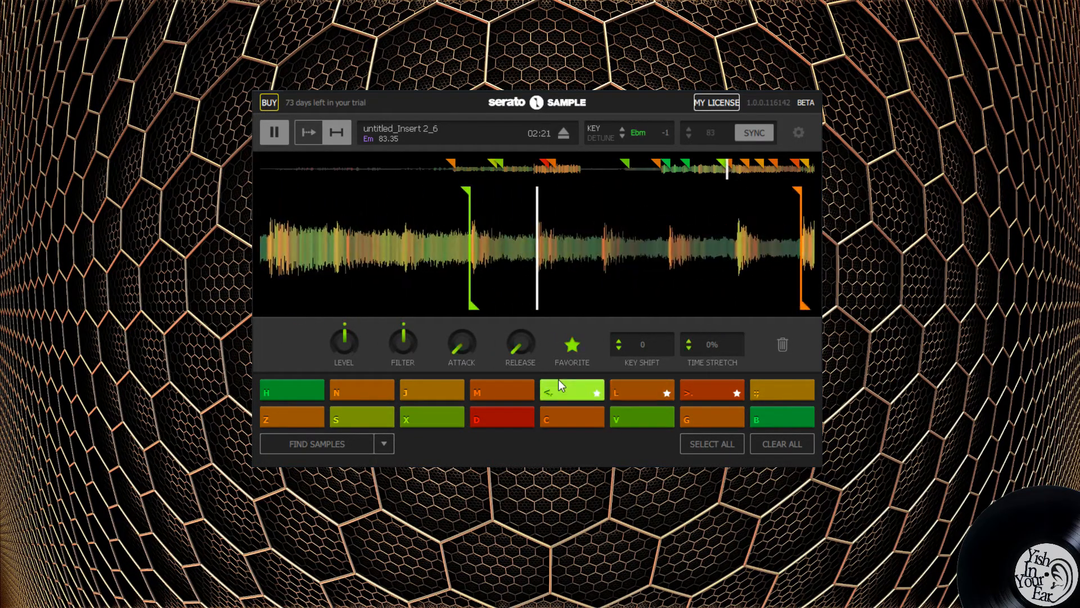
{"action": "key", "text": "l"}
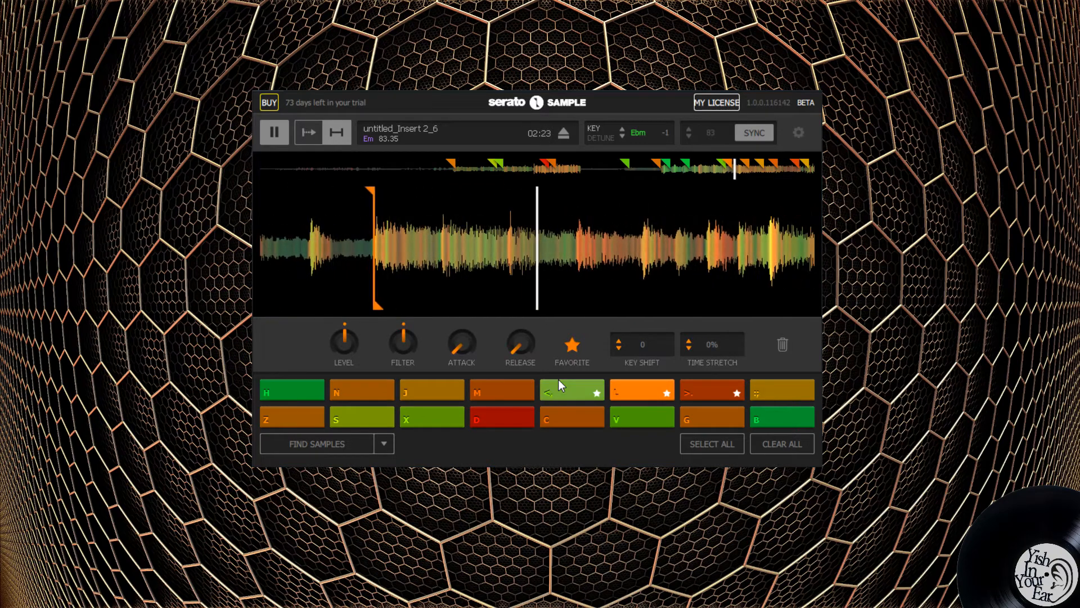
{"action": "left_click", "coordinate": [558, 379]}
{"action": "key", "text": "period"}
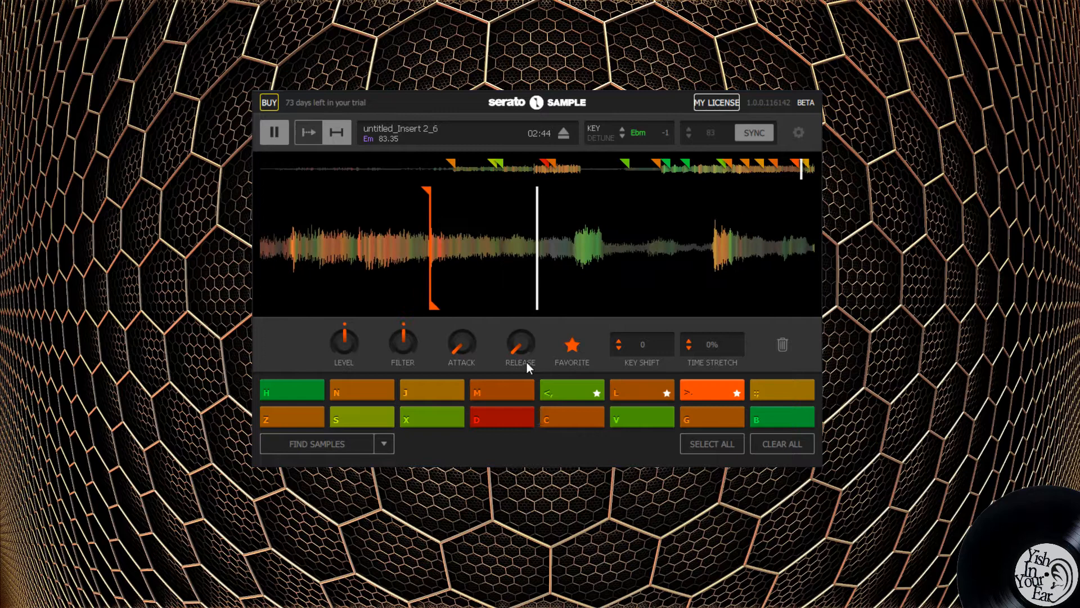
Audition pads M, J and N and compare their slice positions in the waveform.
{"action": "key", "text": "m"}
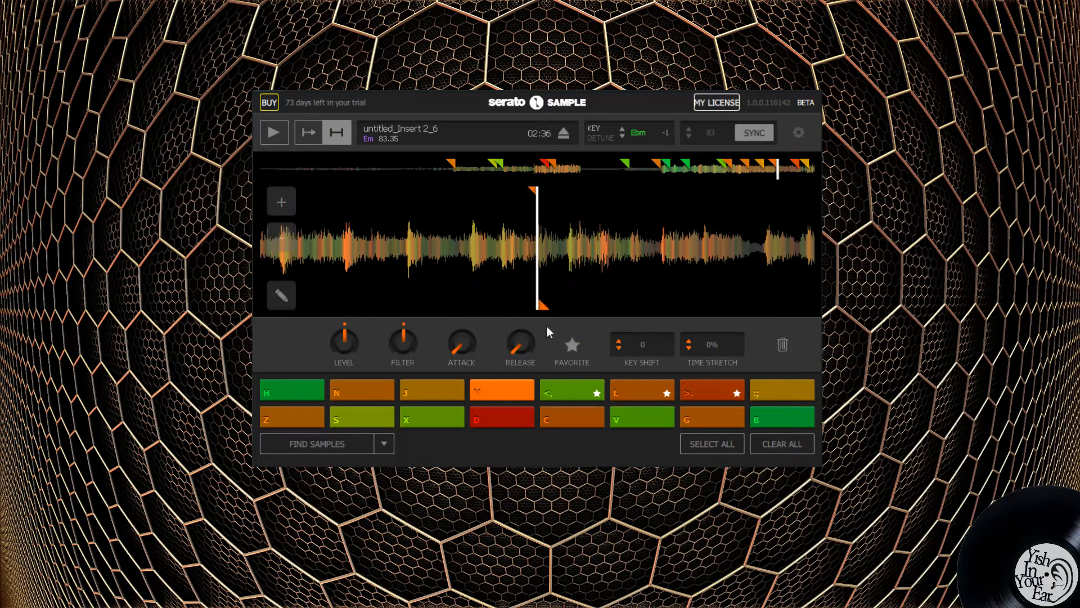
{"action": "scroll", "coordinate": [540, 309], "scroll_direction": "down", "scroll_amount": 5}
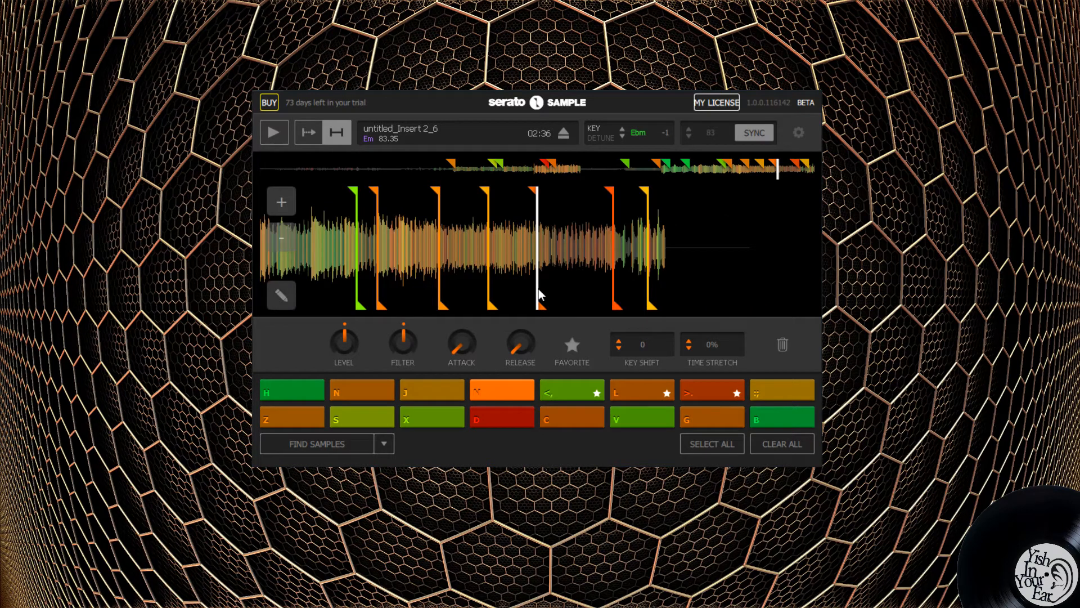
{"action": "key", "text": "j"}
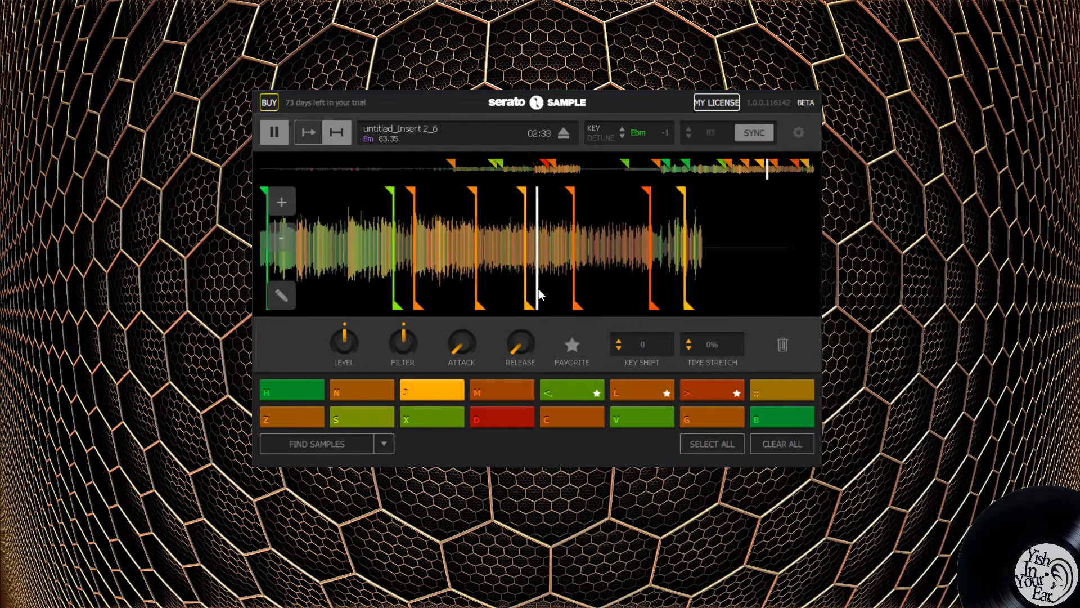
{"action": "key", "text": "n"}
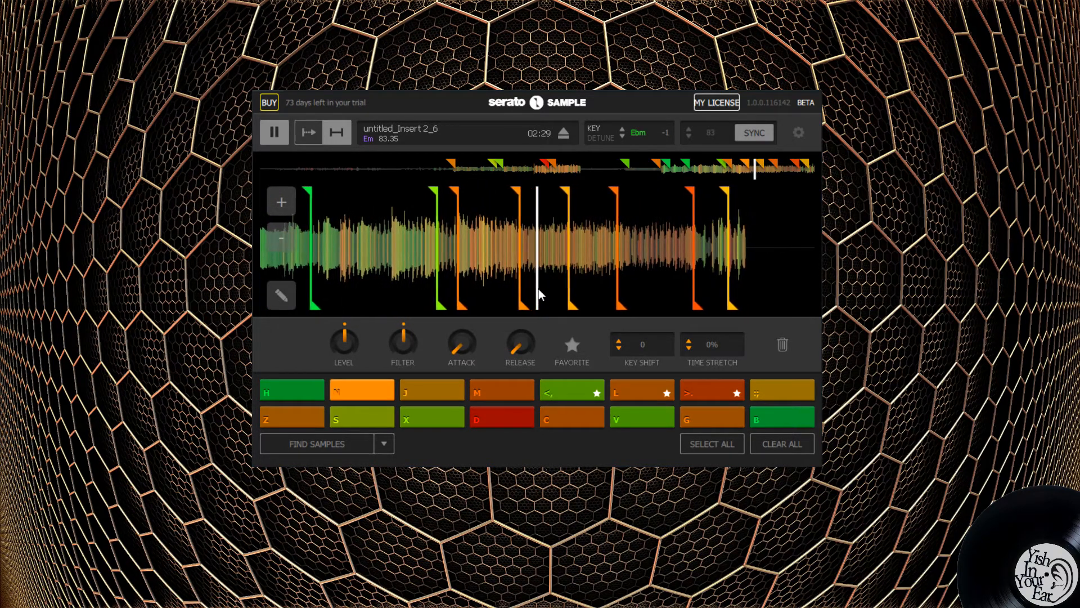
{"action": "key", "text": "j"}
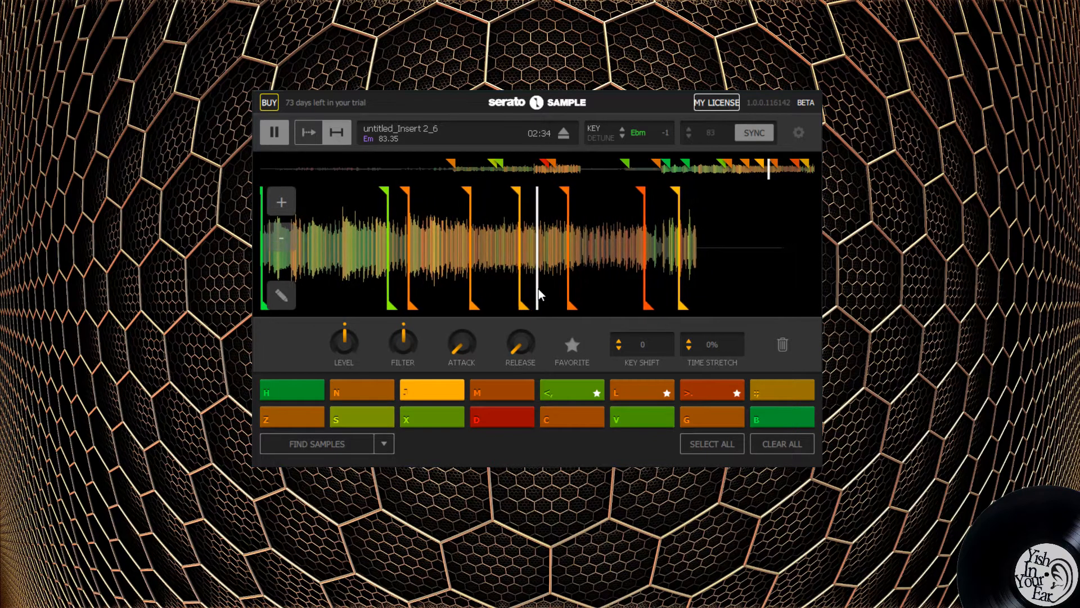
{"action": "key", "text": "m"}
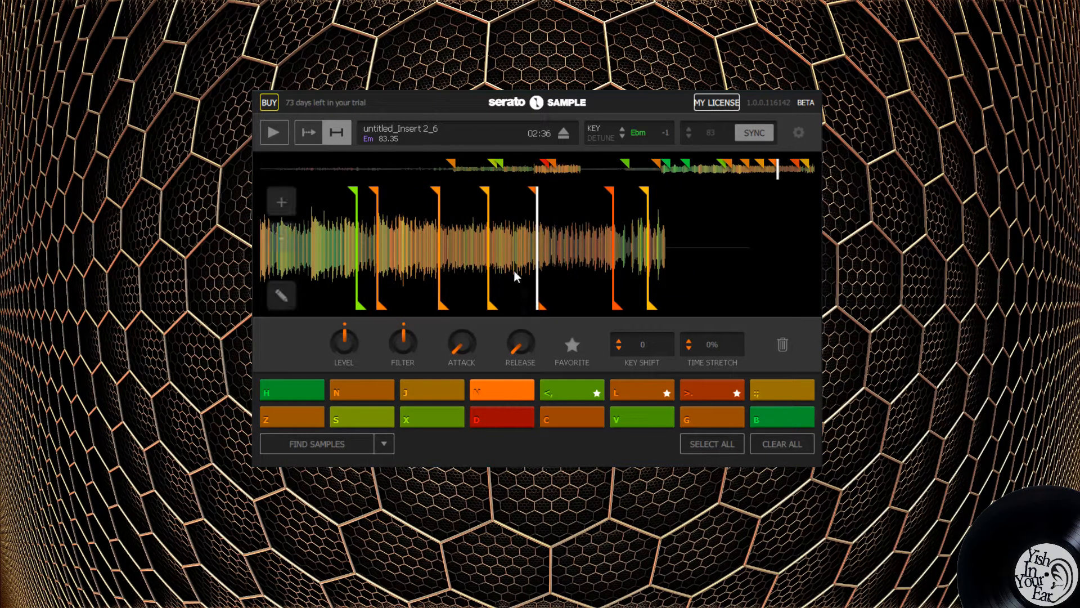
Move the start of pad M's slice earlier and mark pad J as a favorite.
{"action": "scroll", "coordinate": [516, 266], "scroll_direction": "up", "scroll_amount": 3}
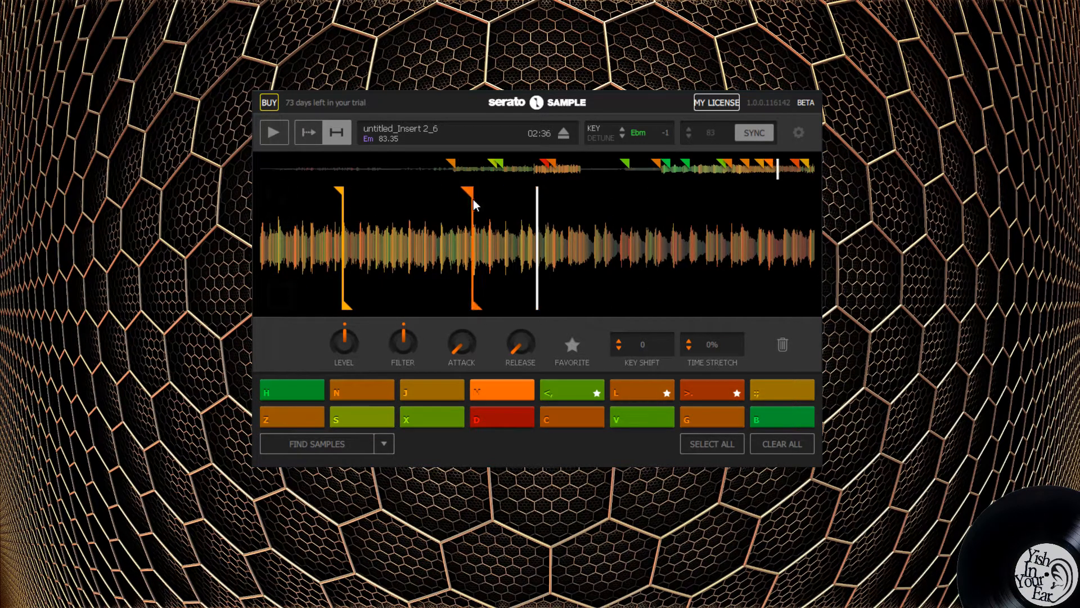
{"action": "key", "text": "j"}
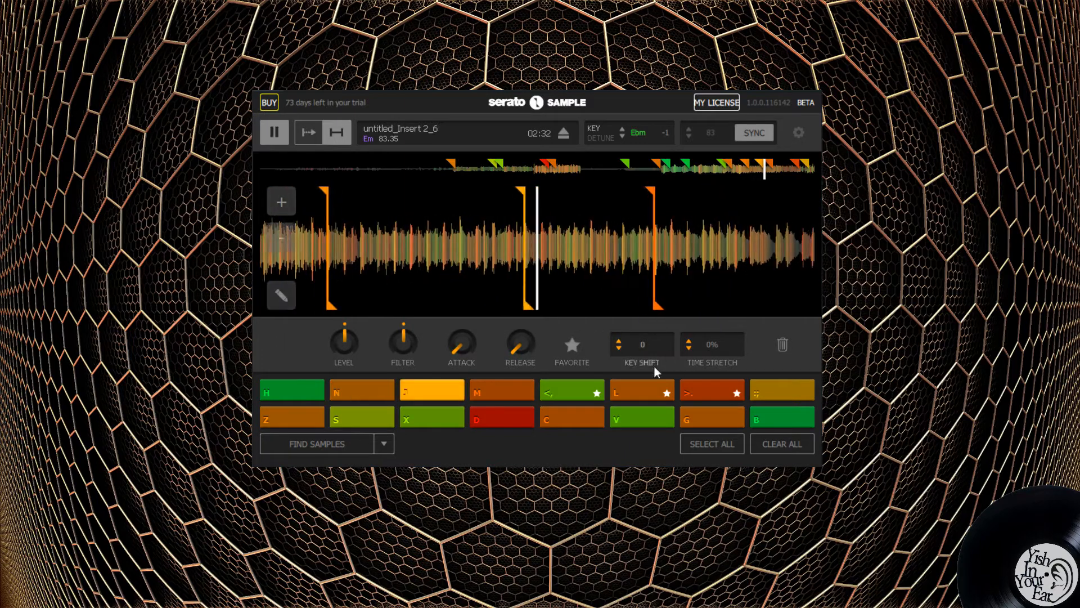
{"action": "left_click", "coordinate": [572, 344]}
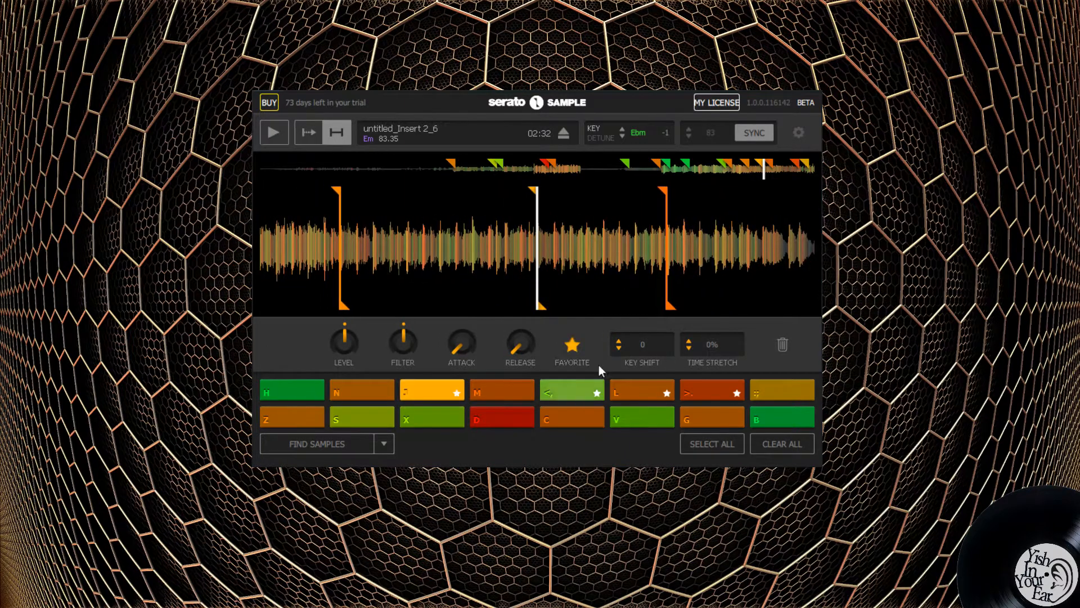
Compare pads J and M, and fine-tune the start of pad M's slice to an earlier transient.
{"action": "key", "text": "j"}
{"action": "key", "text": "m"}
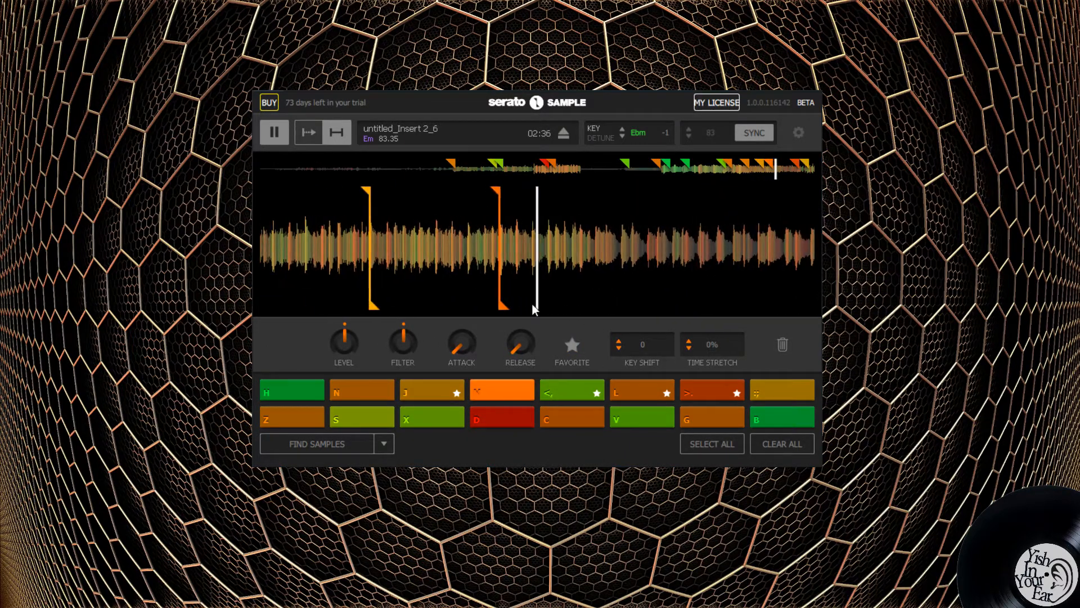
{"action": "key", "text": "j"}
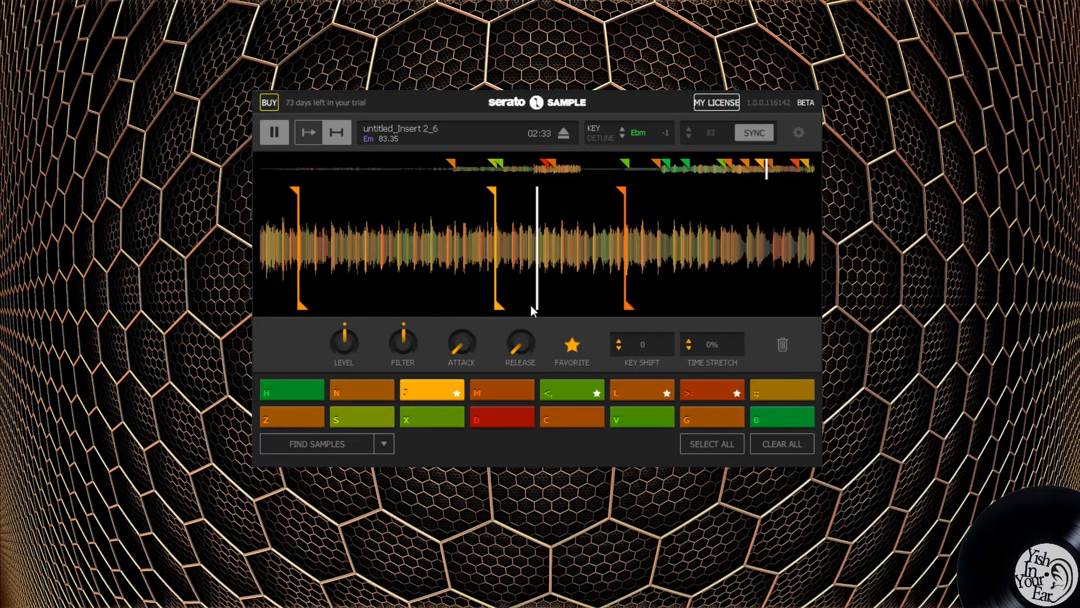
{"action": "key", "text": "space"}
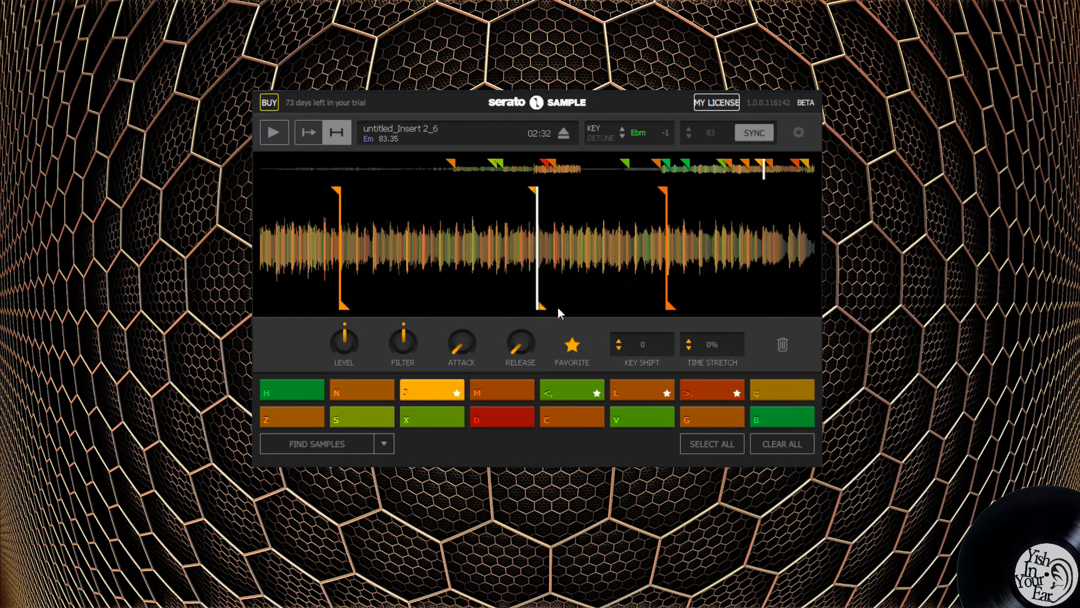
{"action": "key", "text": "space"}
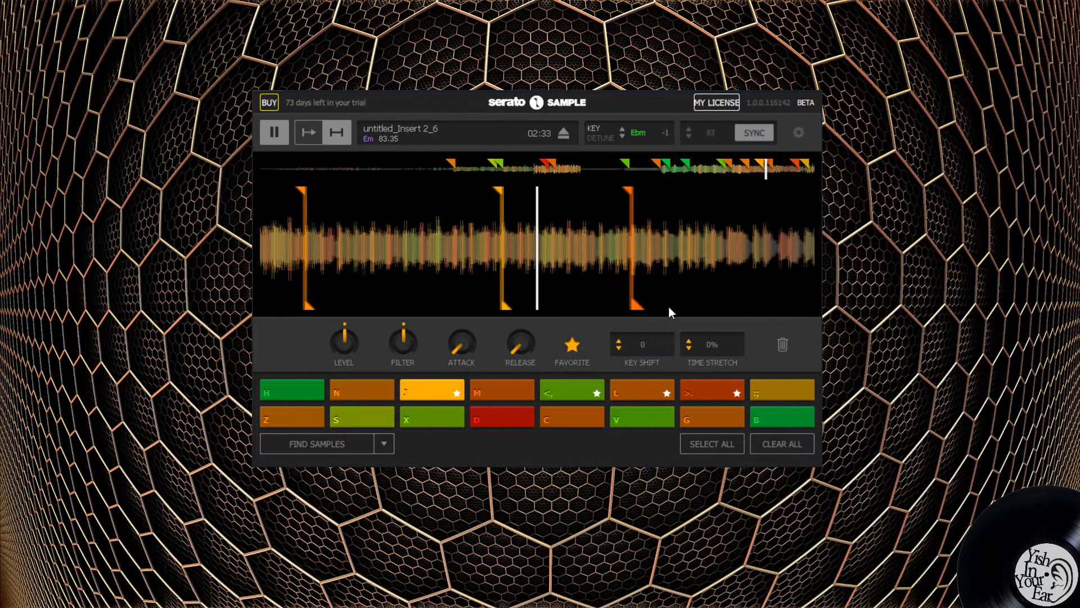
{"action": "key", "text": "space"}
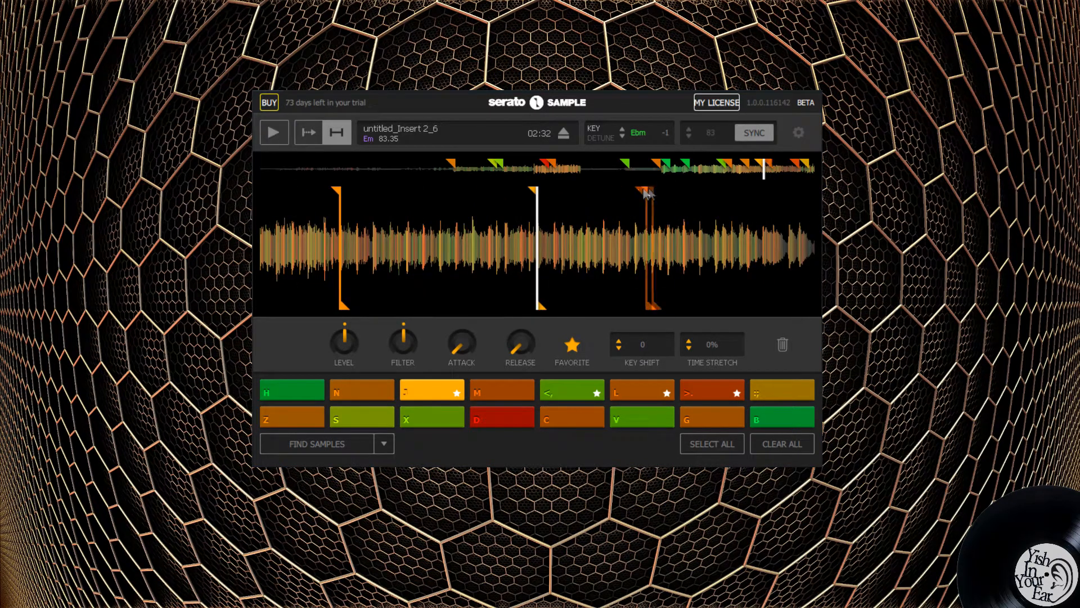
{"action": "left_click", "coordinate": [636, 191]}
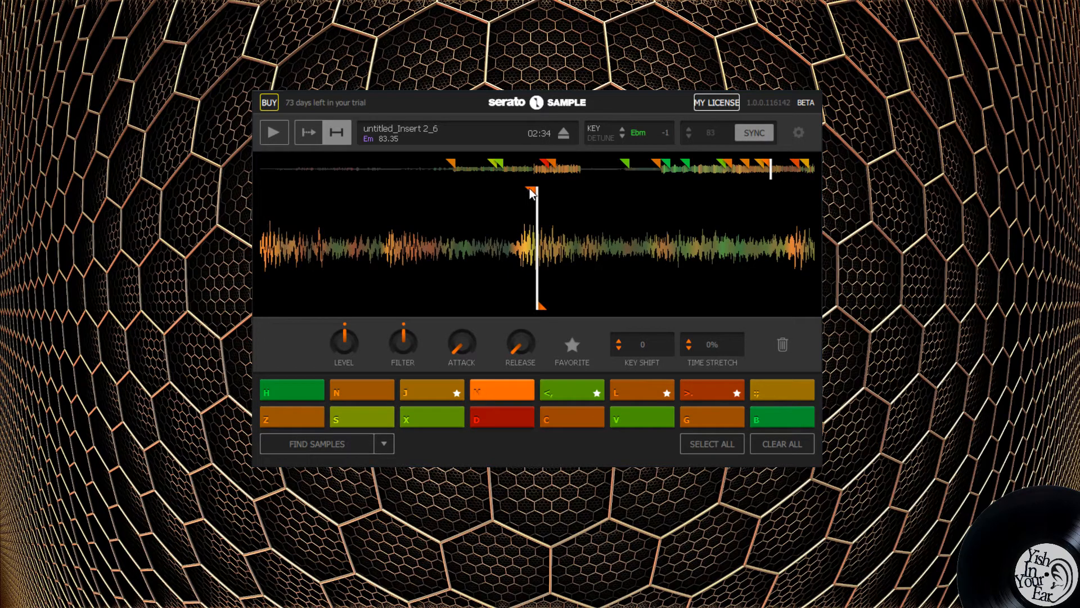
{"action": "key", "text": "space"}
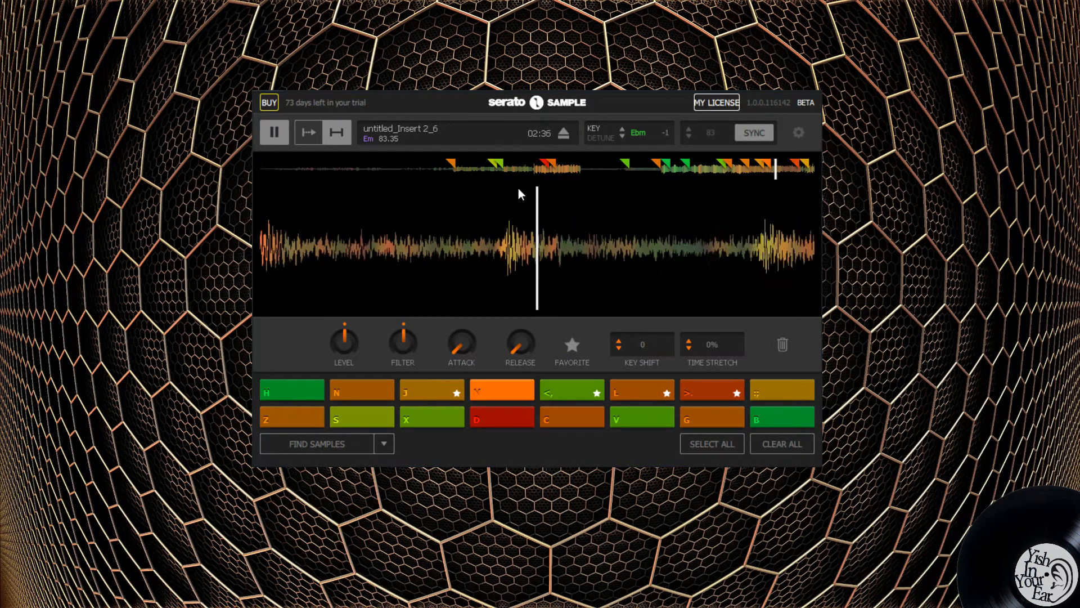
Audition pads J, M, comma and L together, and mark pad M as a favorite.
{"action": "key", "text": "j"}
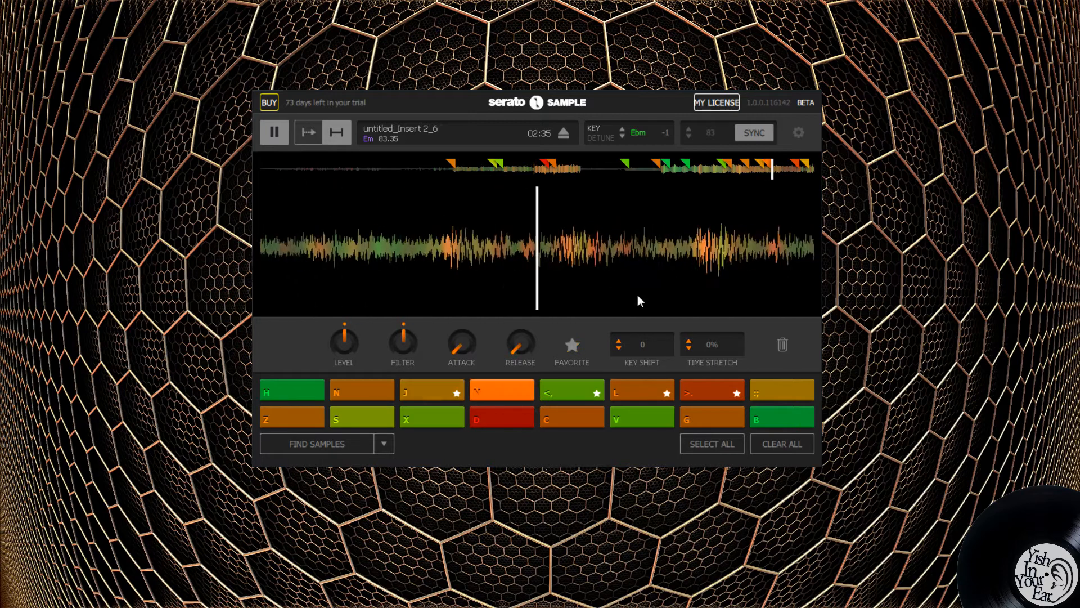
{"action": "key", "text": "comma"}
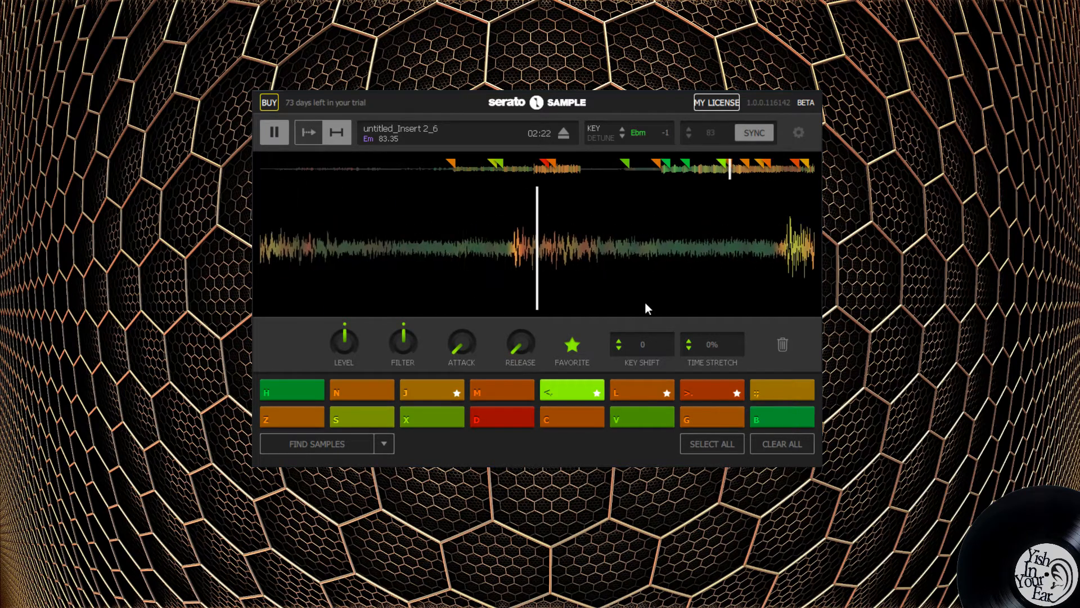
{"action": "key", "text": "l"}
{"action": "key", "text": "comma"}
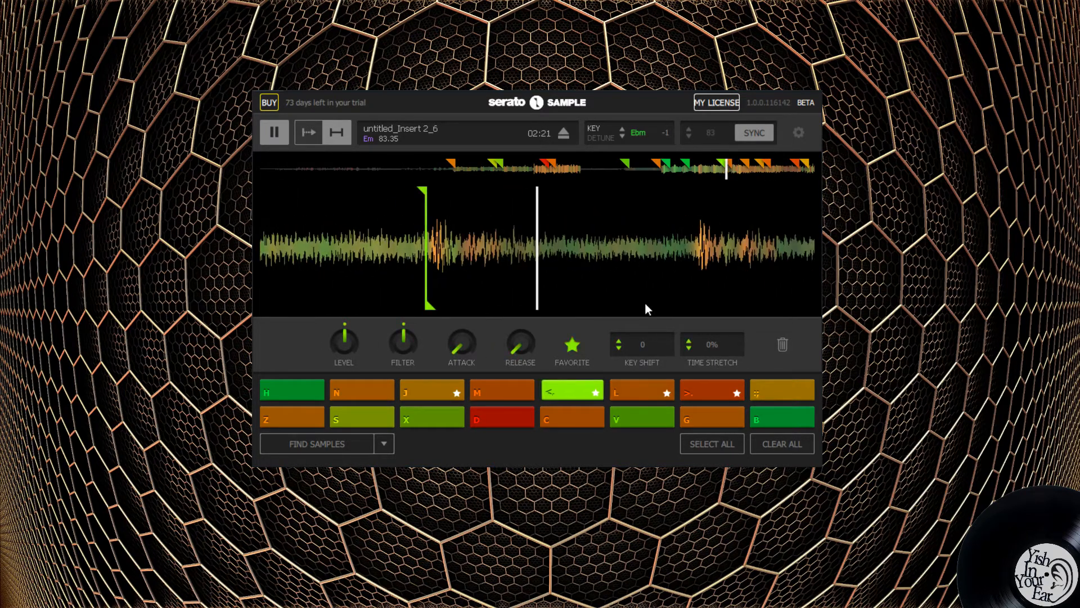
{"action": "key", "text": "m"}
{"action": "left_click", "coordinate": [572, 345]}
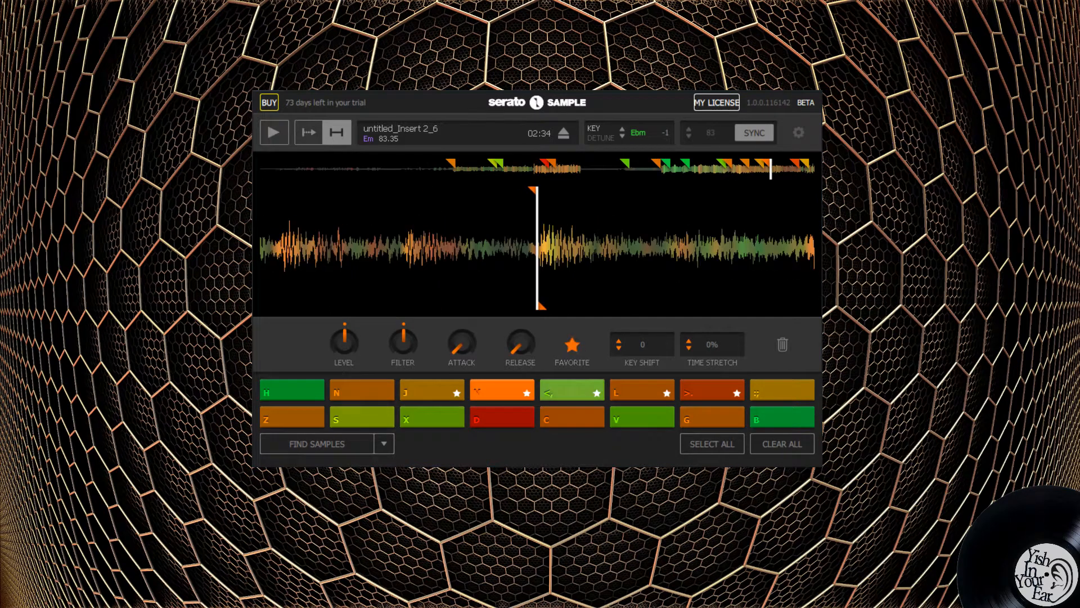
Audition pad N, and move the slice starts of pads V and G earlier while comparing them.
{"action": "key", "text": "n"}
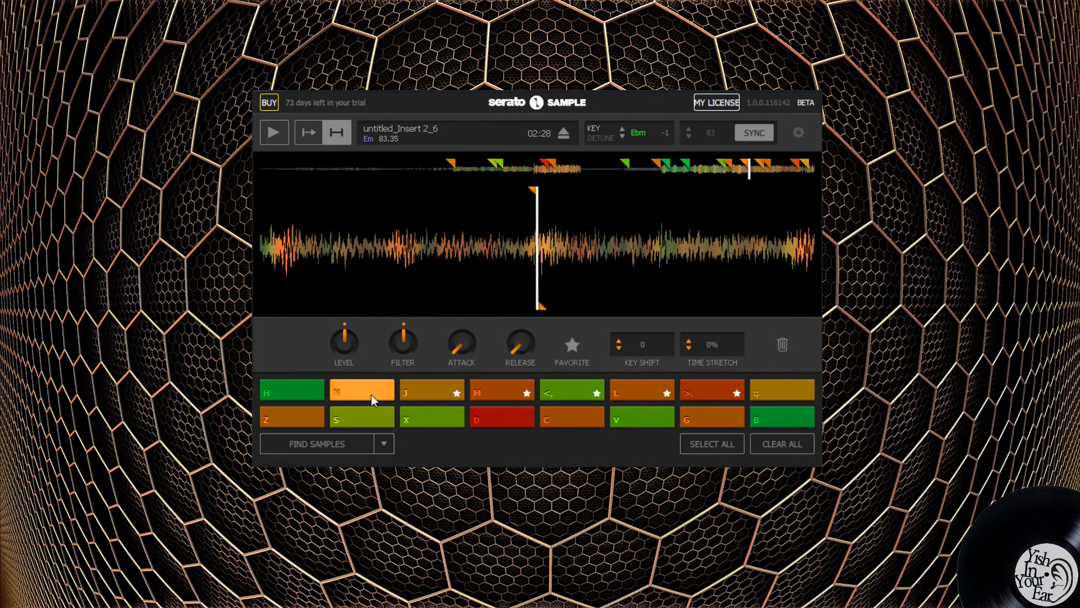
{"action": "key", "text": "space"}
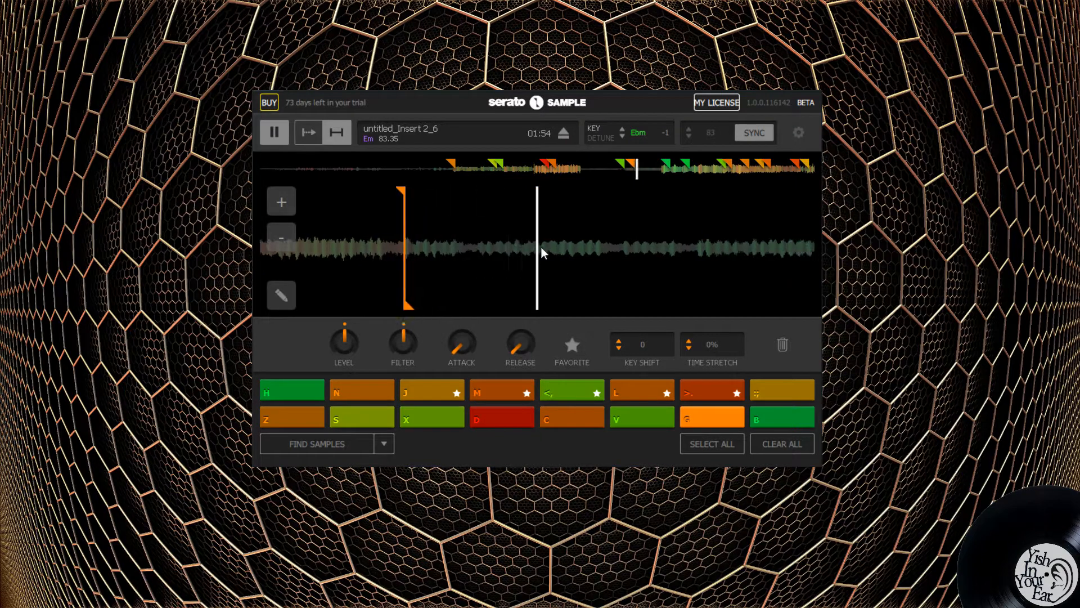
{"action": "key", "text": "v"}
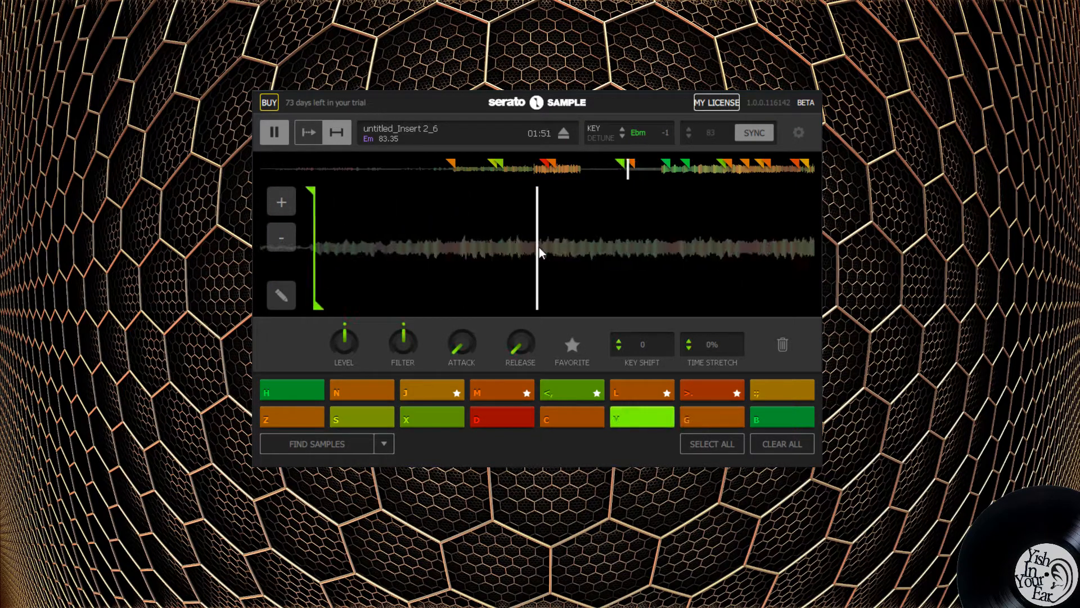
{"action": "key", "text": "g"}
{"action": "key", "text": "v"}
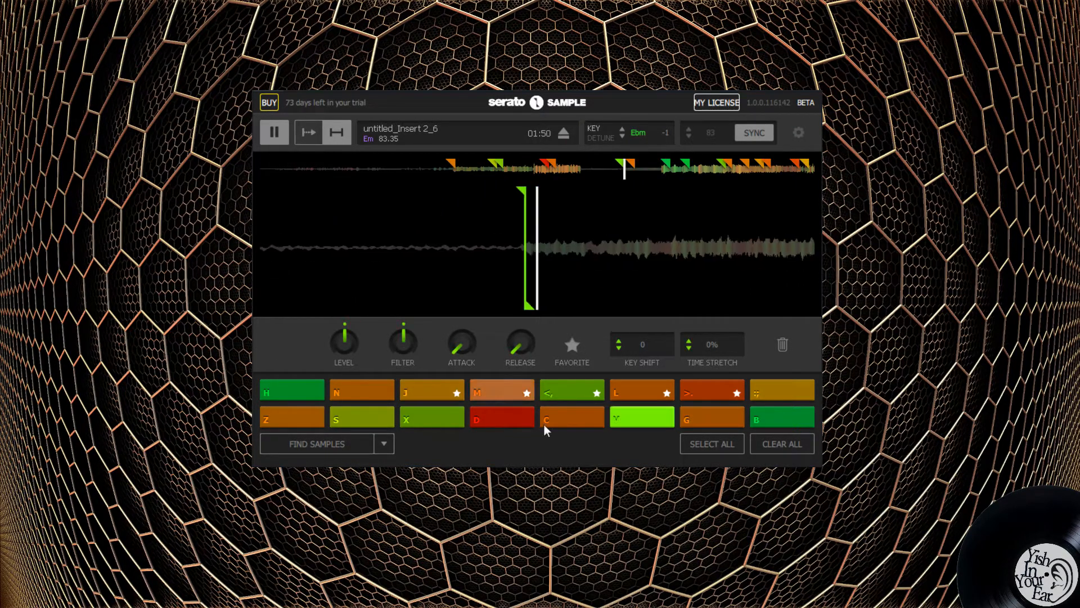
Mark pads V and G as favorites and play them in alternation.
{"action": "left_click", "coordinate": [569, 345]}
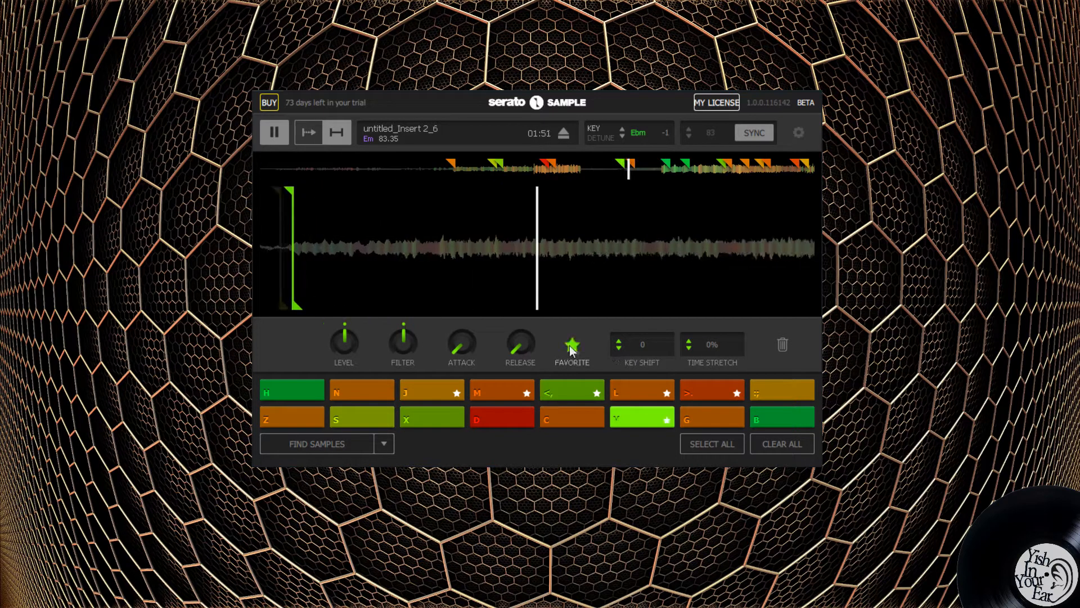
{"action": "key", "text": "g"}
{"action": "left_click", "coordinate": [570, 346]}
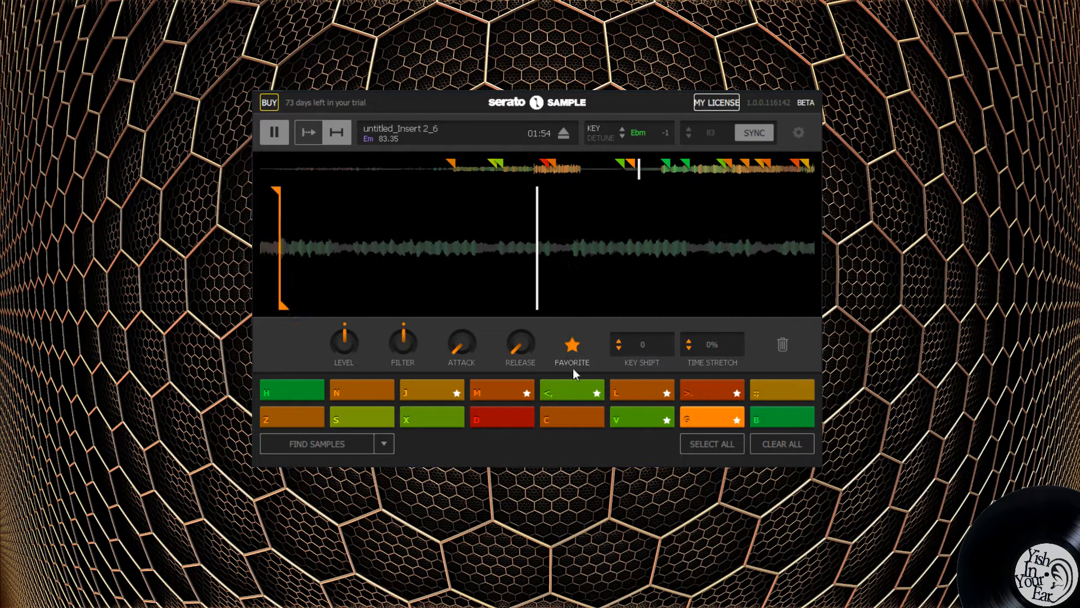
{"action": "key", "text": "v"}
{"action": "key", "text": "g"}
Move the start of pad C's slice slightly later, just before the next transient, and mark pad C as a favorite.
{"action": "key", "text": "c"}
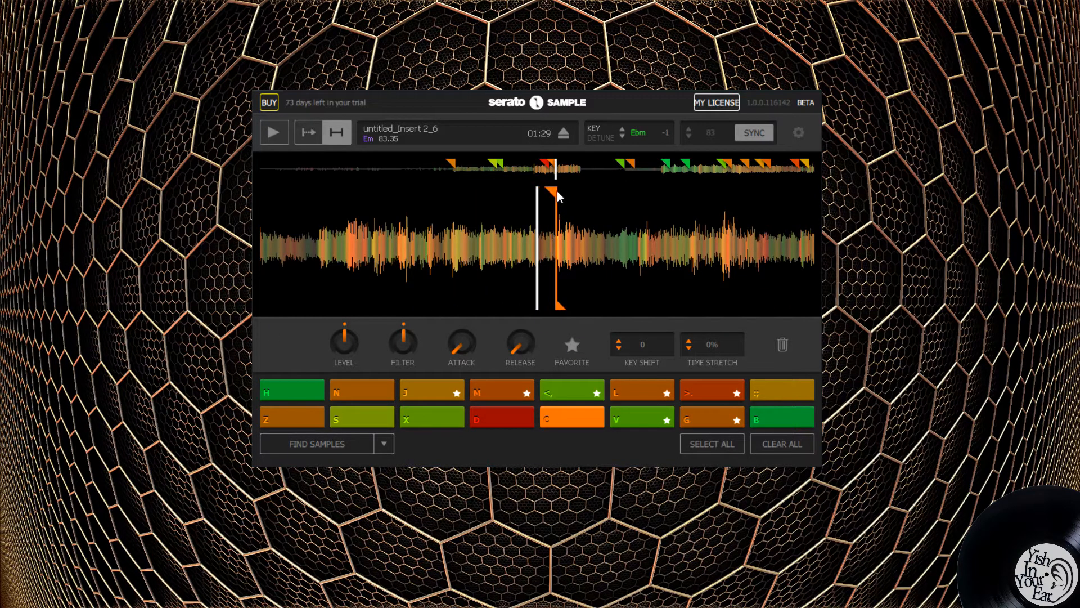
{"action": "scroll", "coordinate": [569, 203], "scroll_direction": "up", "scroll_amount": 2}
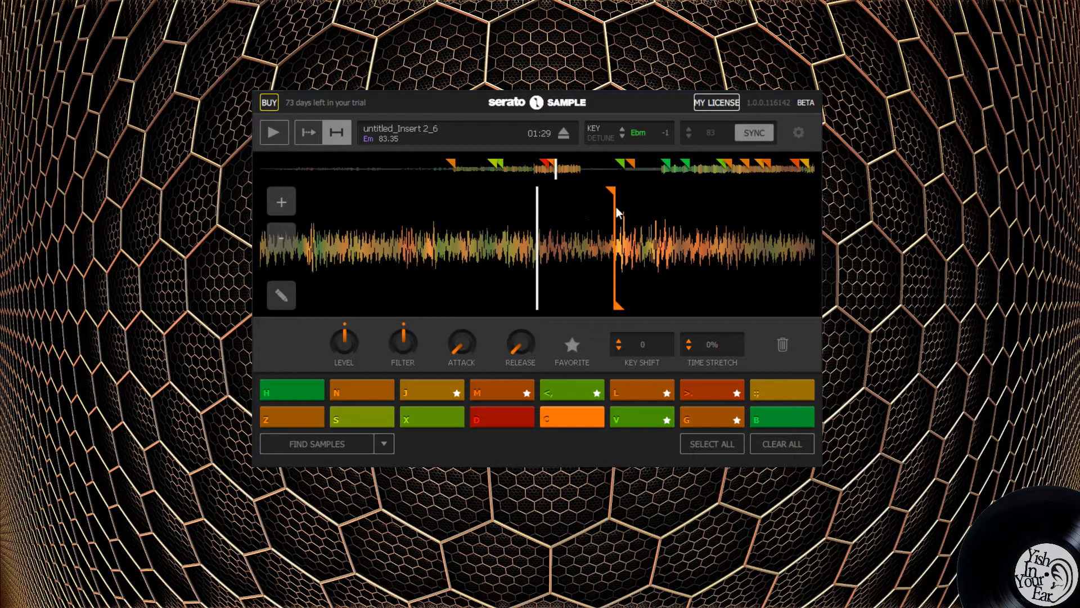
{"action": "left_click", "coordinate": [572, 344]}
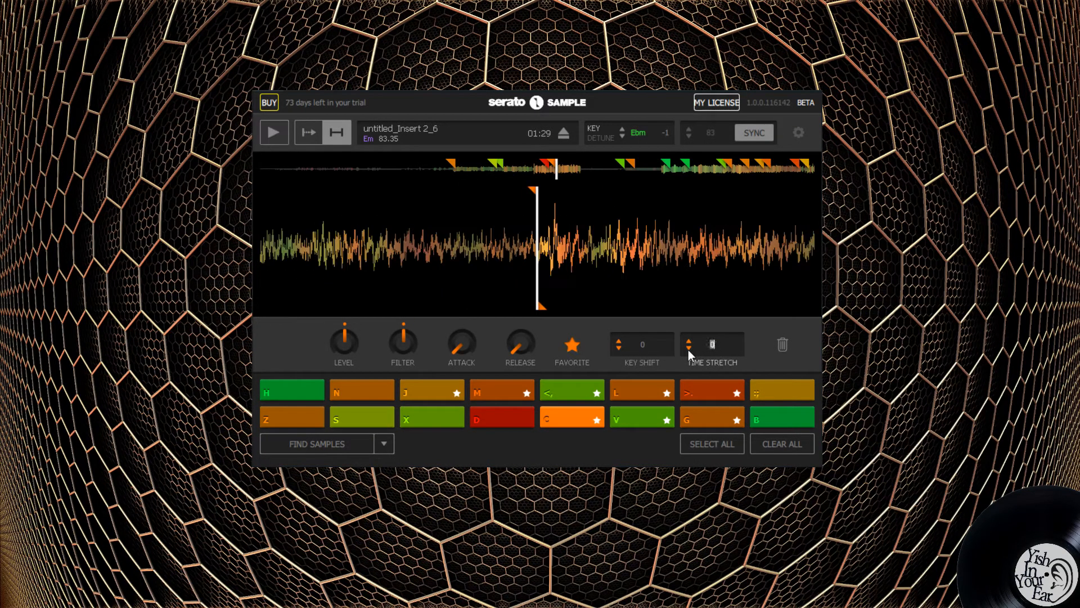
Set pad M's time stretch to -2% and audition pads M, J and comma.
{"action": "left_click", "coordinate": [754, 340]}
{"action": "left_click_drag", "start_coordinate": [726, 343], "coordinate": [726, 337]}
{"action": "key", "text": "m"}
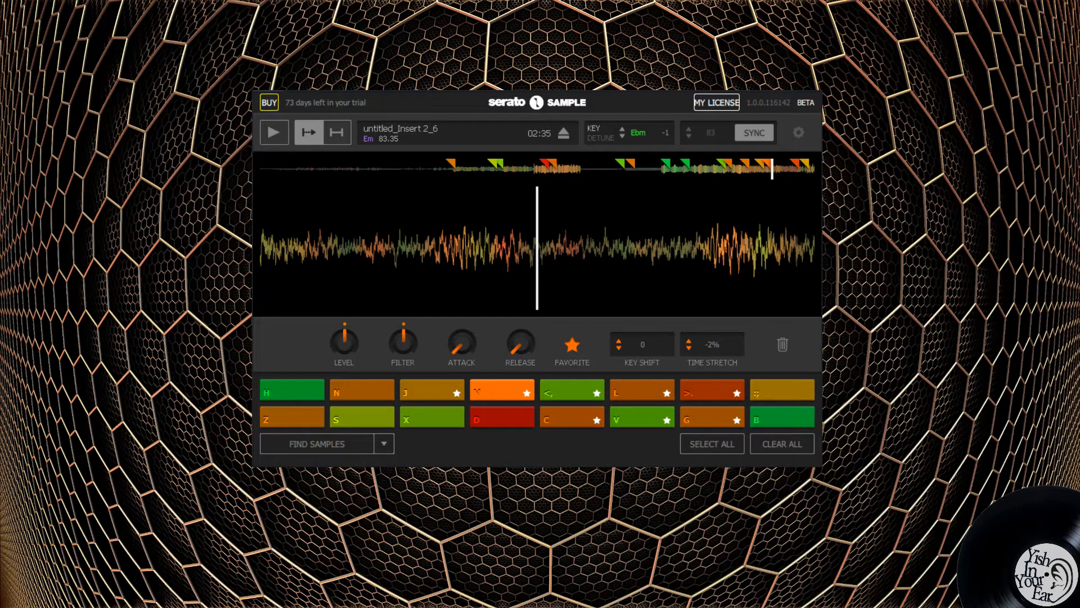
{"action": "key", "text": "j"}
{"action": "key", "text": "comma"}
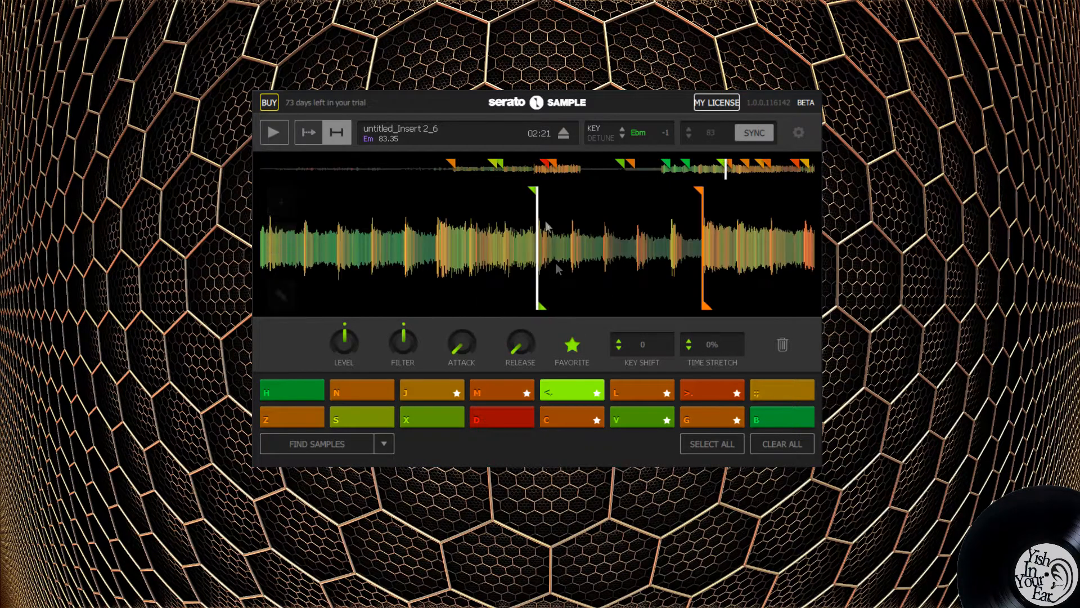
Set the end of the comma pad's slice shortly before pad L's slice starts, and audition the comma pad with pad L.
{"action": "left_click_drag", "start_coordinate": [542, 306], "coordinate": [671, 305]}
{"action": "key", "text": "space"}
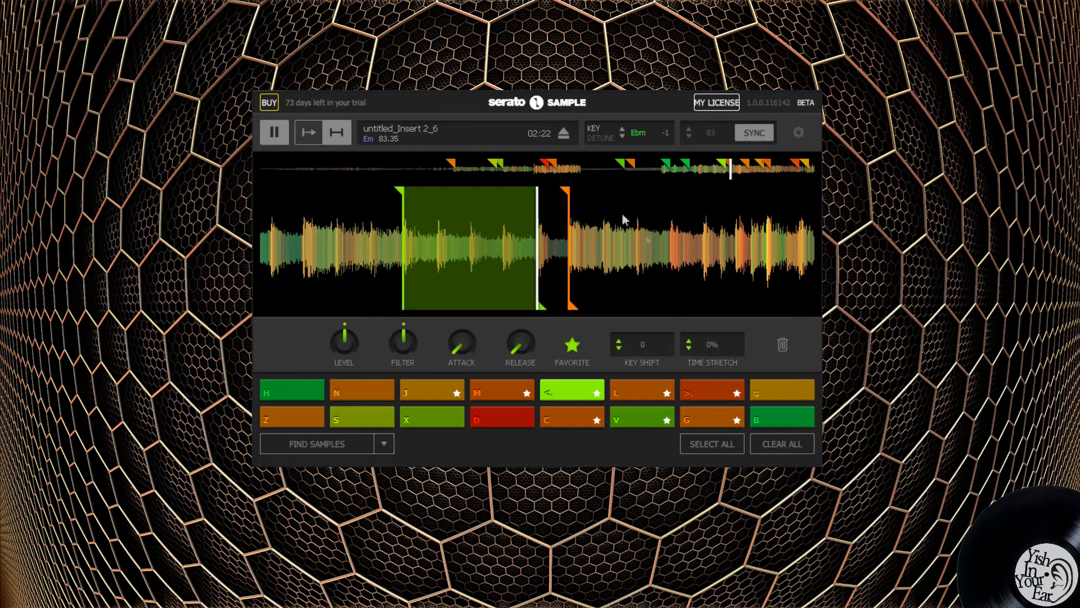
{"action": "key", "text": "space"}
{"action": "scroll", "coordinate": [670, 258], "scroll_direction": "up", "scroll_amount": 3}
{"action": "scroll", "coordinate": [671, 256], "scroll_direction": "down", "scroll_amount": 1}
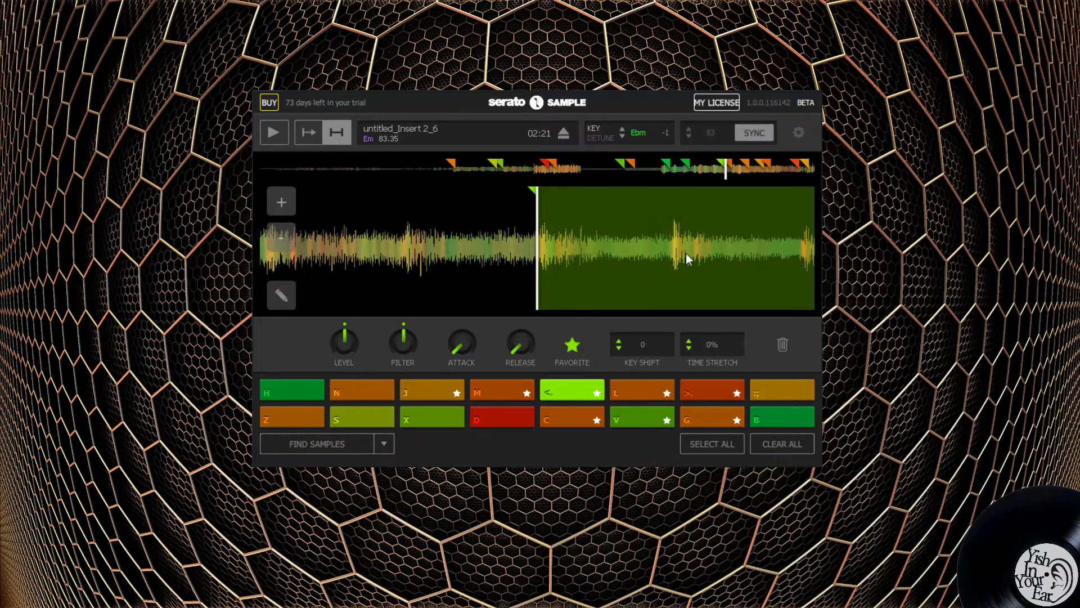
{"action": "scroll", "coordinate": [710, 254], "scroll_direction": "down", "scroll_amount": 1}
{"action": "key", "text": "space"}
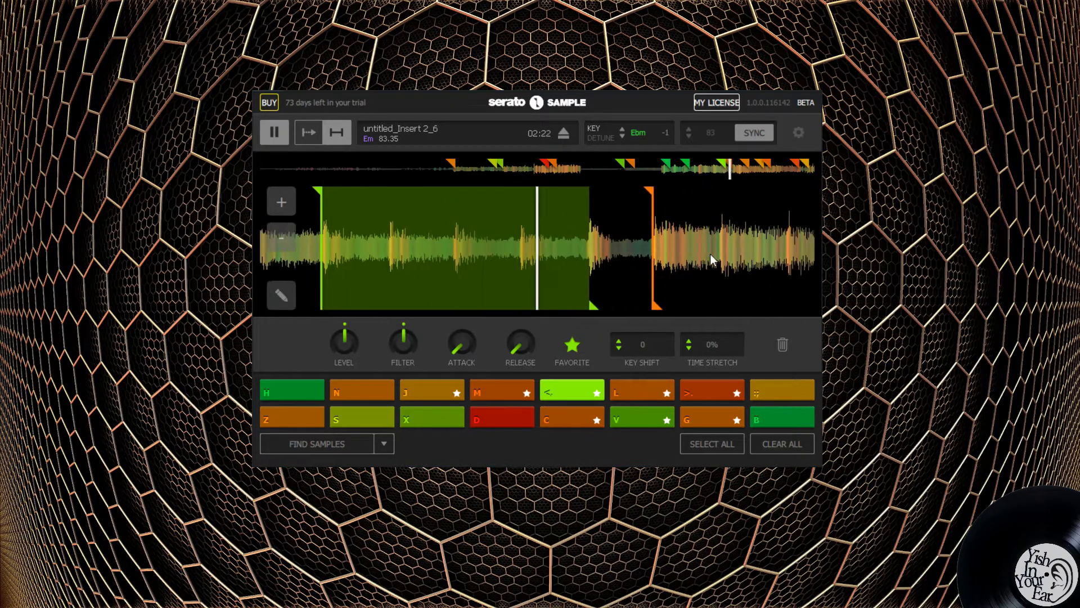
{"action": "key", "text": "comma"}
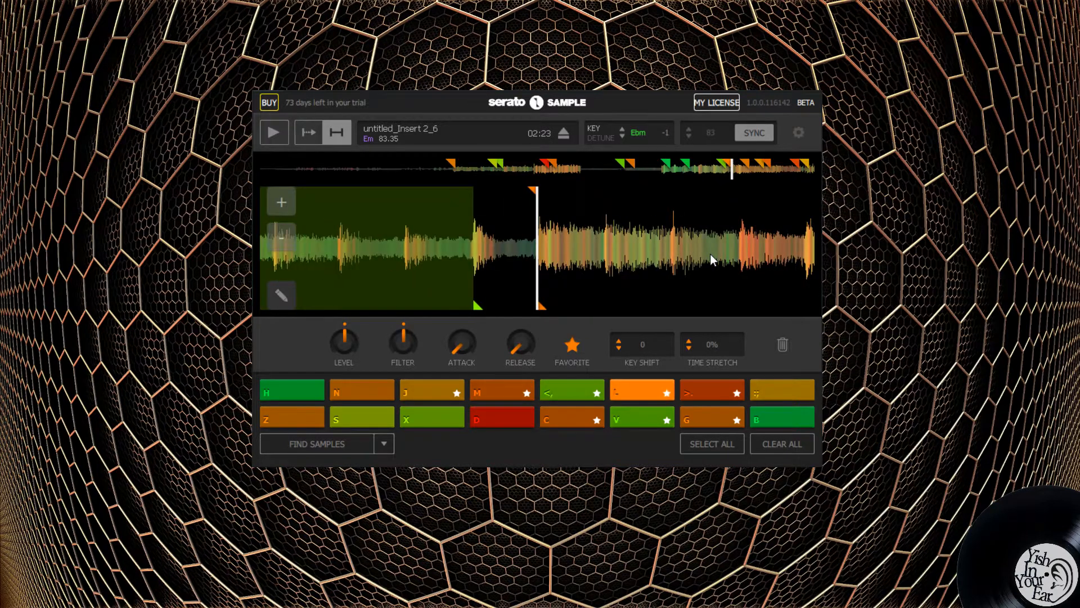
Move the start of pad L's slice slightly later and audition the pad.
{"action": "key", "text": "space"}
{"action": "left_click_drag", "start_coordinate": [535, 190], "coordinate": [544, 192]}
{"action": "key", "text": "l"}
{"action": "key", "text": "l"}
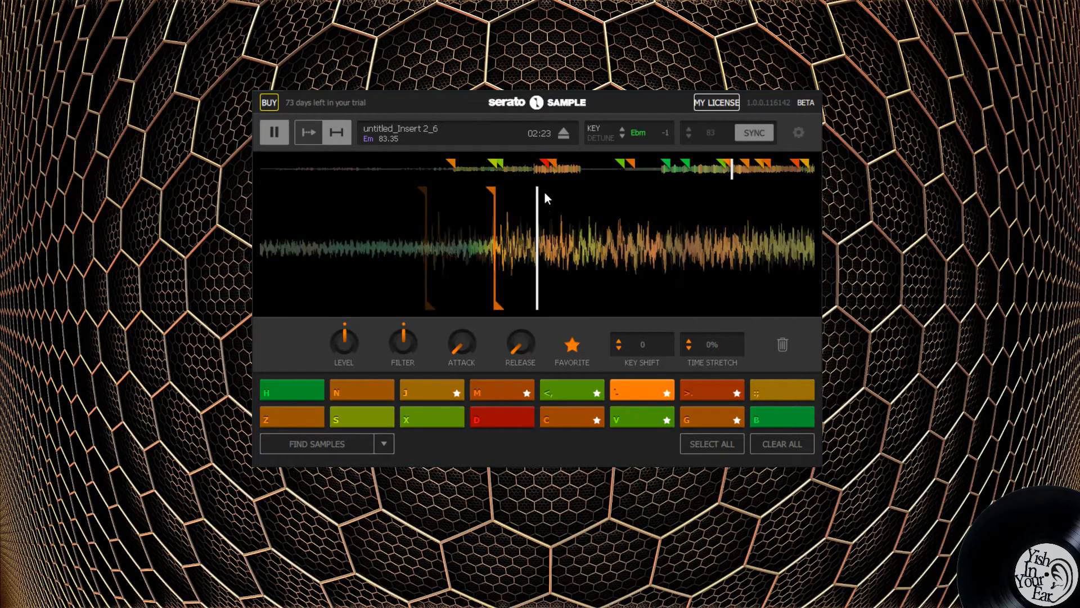
Set the end of pad L's slice so it is about as long as the comma pad's slice, and audition pad L.
{"action": "scroll", "coordinate": [559, 234], "scroll_direction": "down", "scroll_amount": 4}
{"action": "key", "text": "l"}
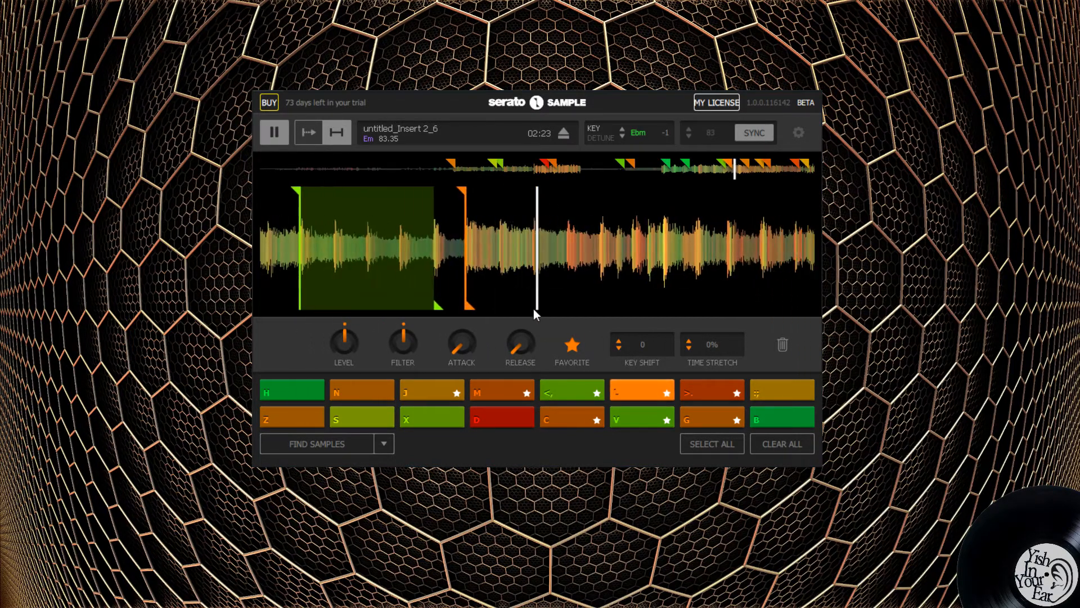
{"action": "left_click_drag", "start_coordinate": [544, 309], "coordinate": [669, 288]}
{"action": "key", "text": "l"}
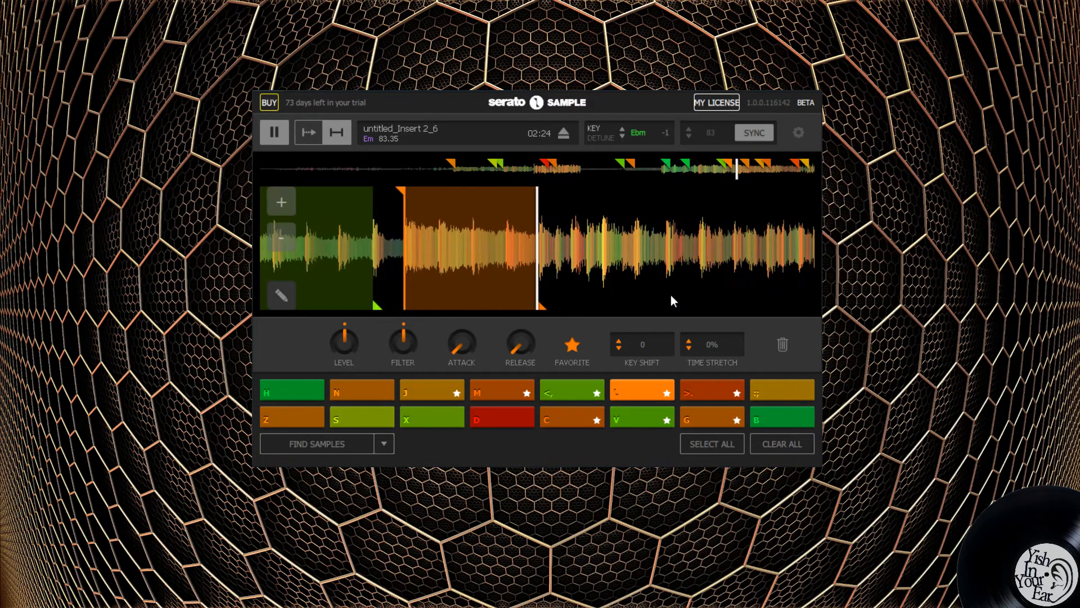
{"action": "key", "text": "l"}
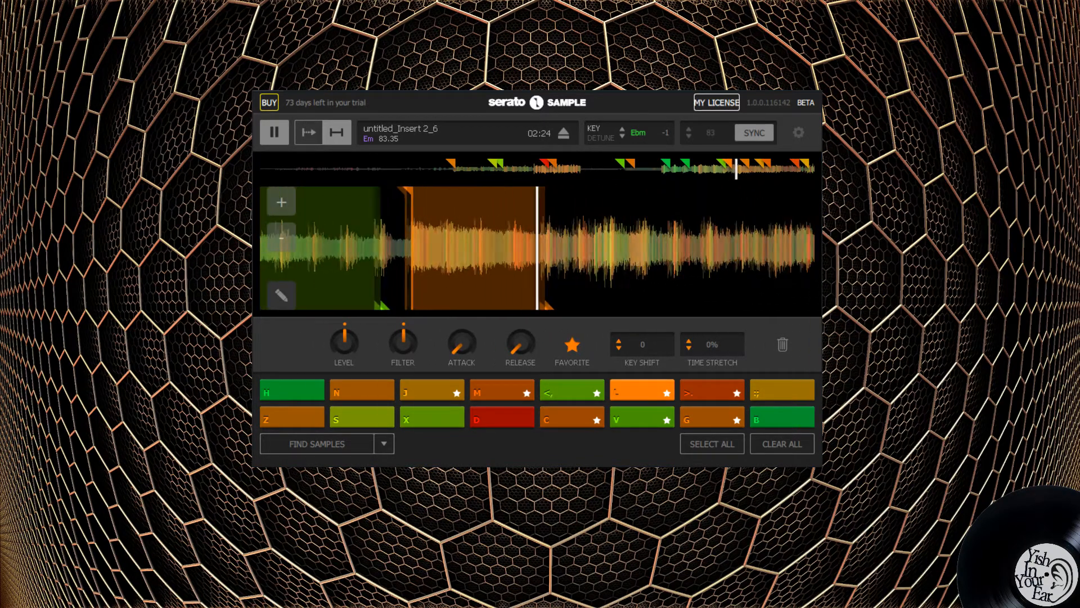
Play the comma pad and pad L in alternation, finishing with the period pad.
{"action": "key", "text": "comma"}
{"action": "key", "text": "l"}
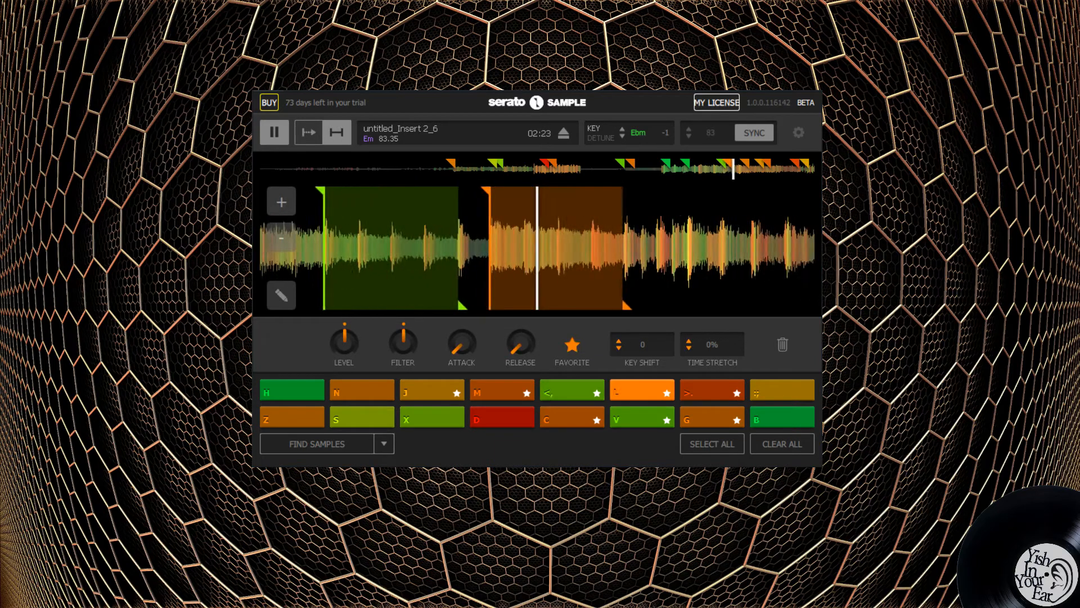
{"action": "key", "text": "comma"}
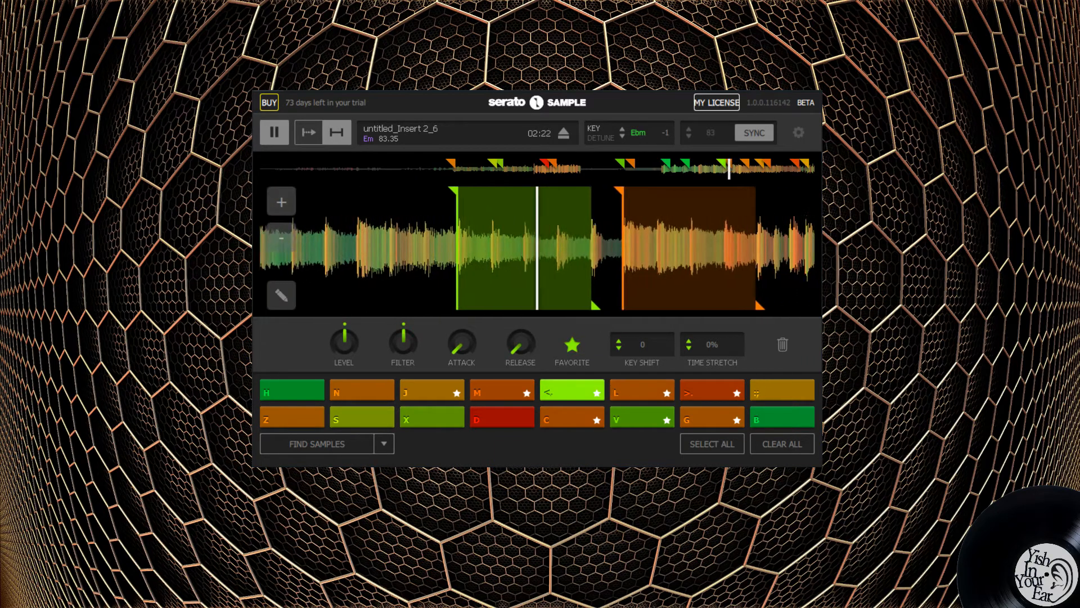
{"action": "key", "text": "l"}
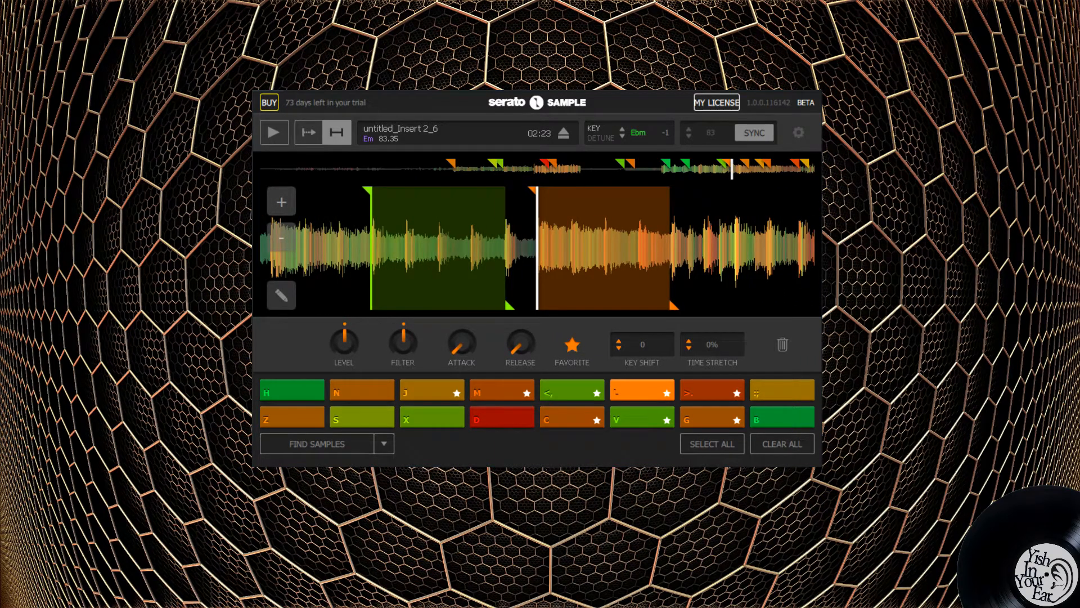
{"action": "key", "text": "comma"}
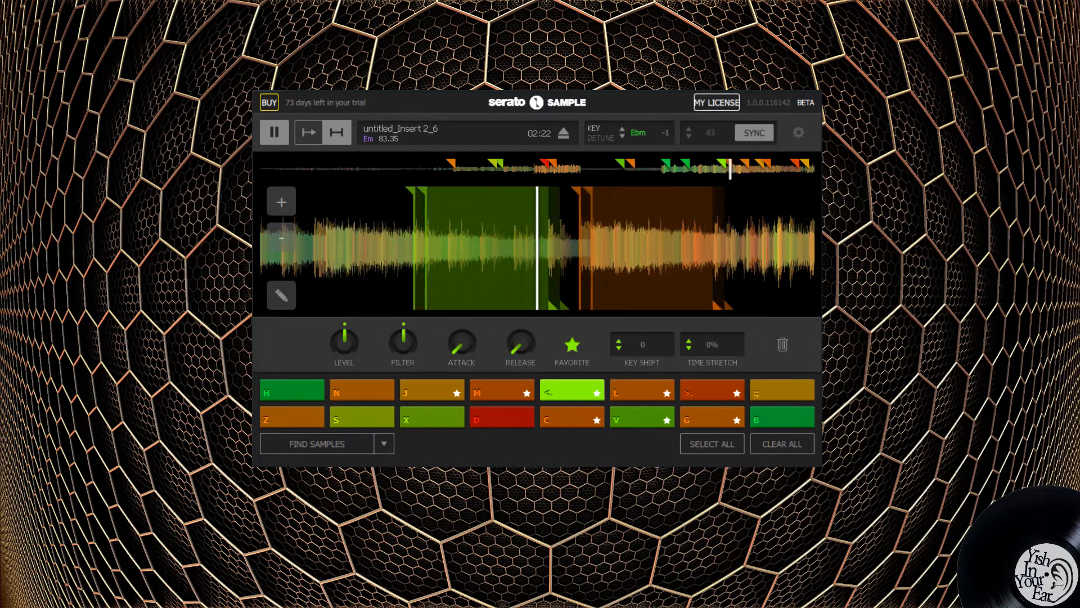
{"action": "key", "text": "comma"}
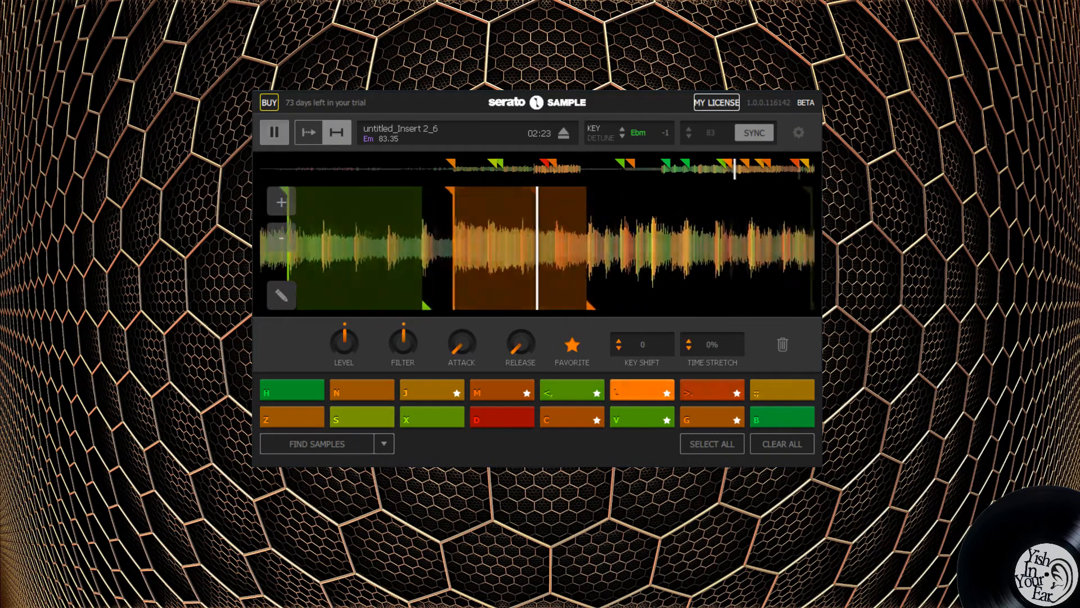
{"action": "key", "text": "period"}
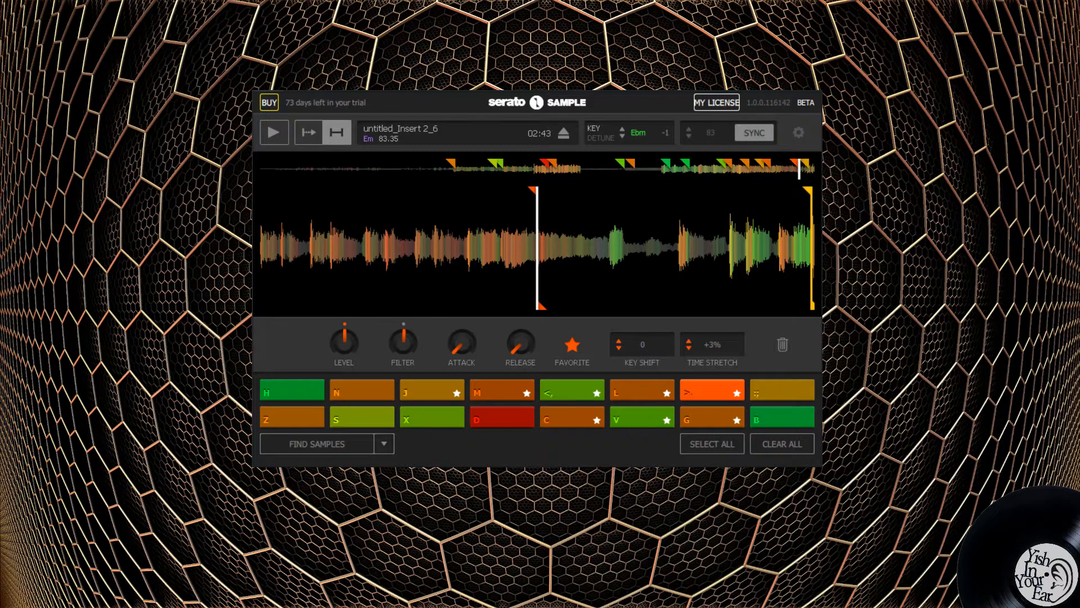
Set pad V's time stretch to +5% and audition the pad.
{"action": "key", "text": "v"}
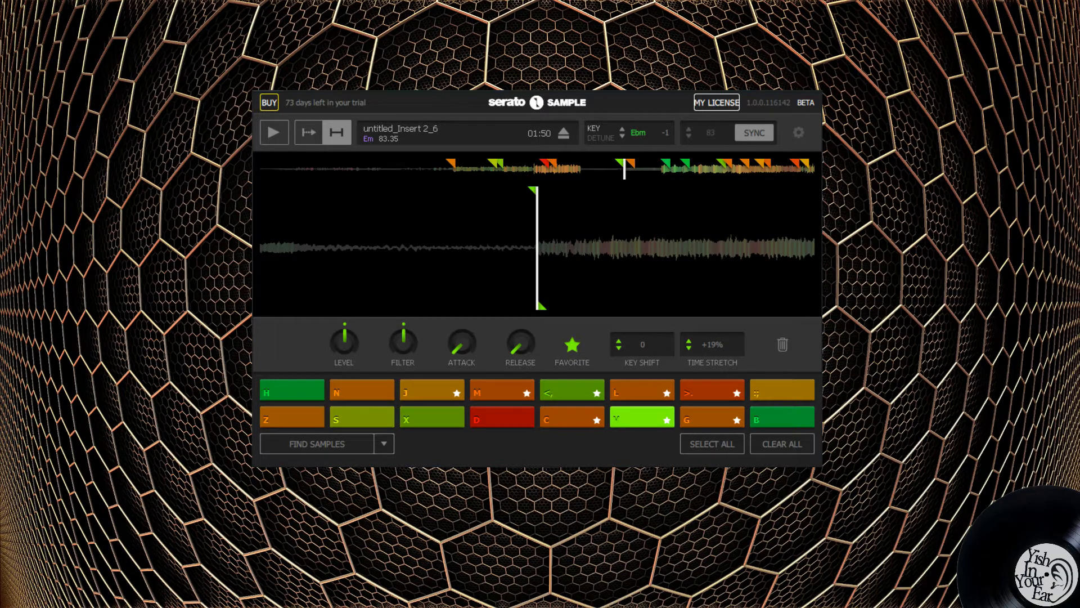
{"action": "key", "text": "space"}
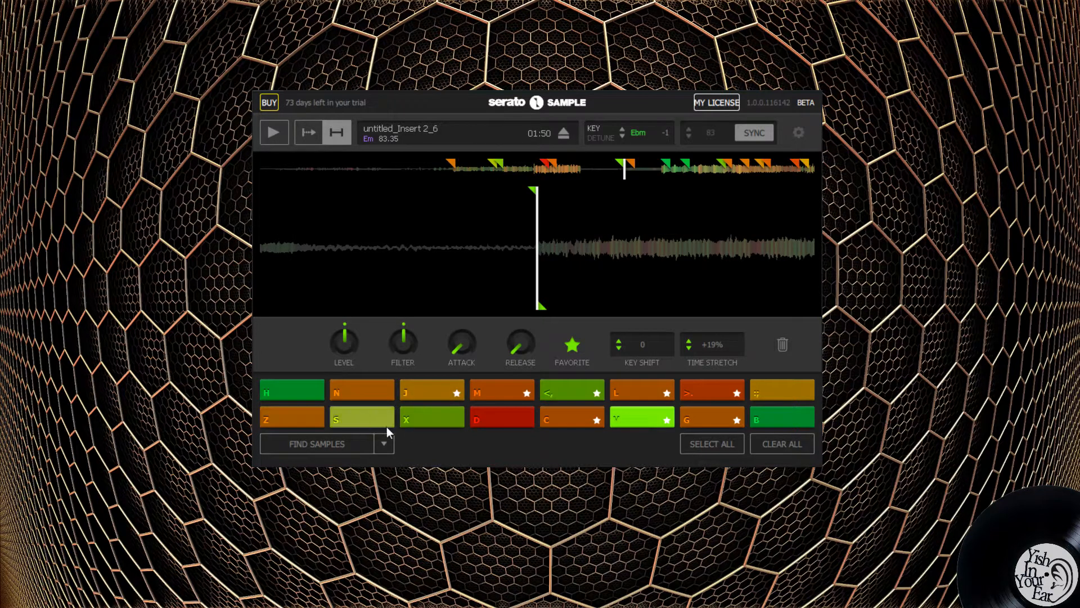
{"action": "key", "text": "space"}
{"action": "key", "text": "v"}
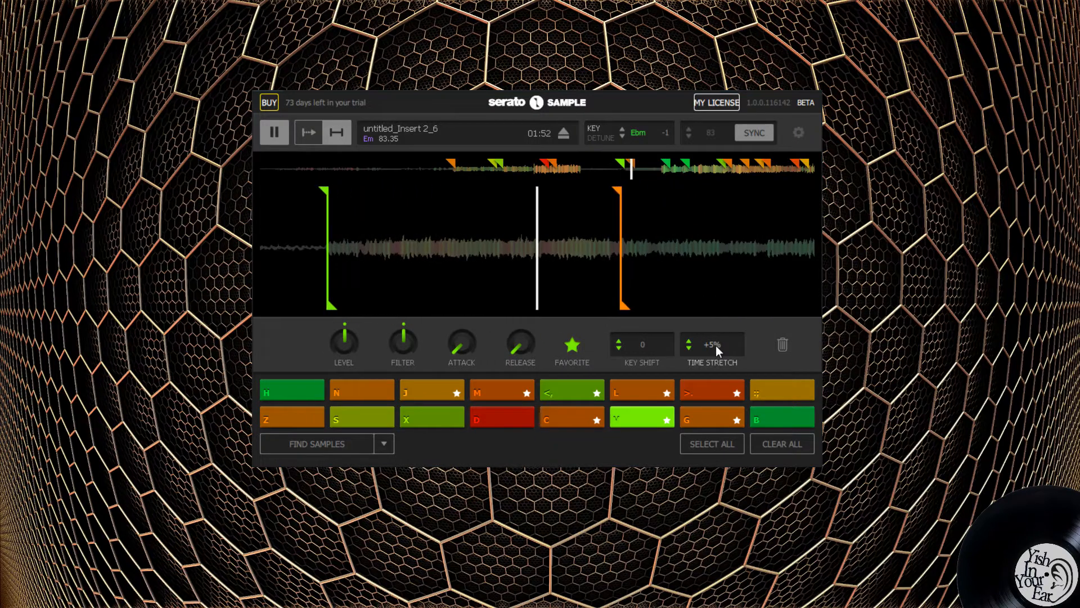
Set pad G's time stretch to +5% and play pads V and G in alternation.
{"action": "left_click", "coordinate": [710, 419]}
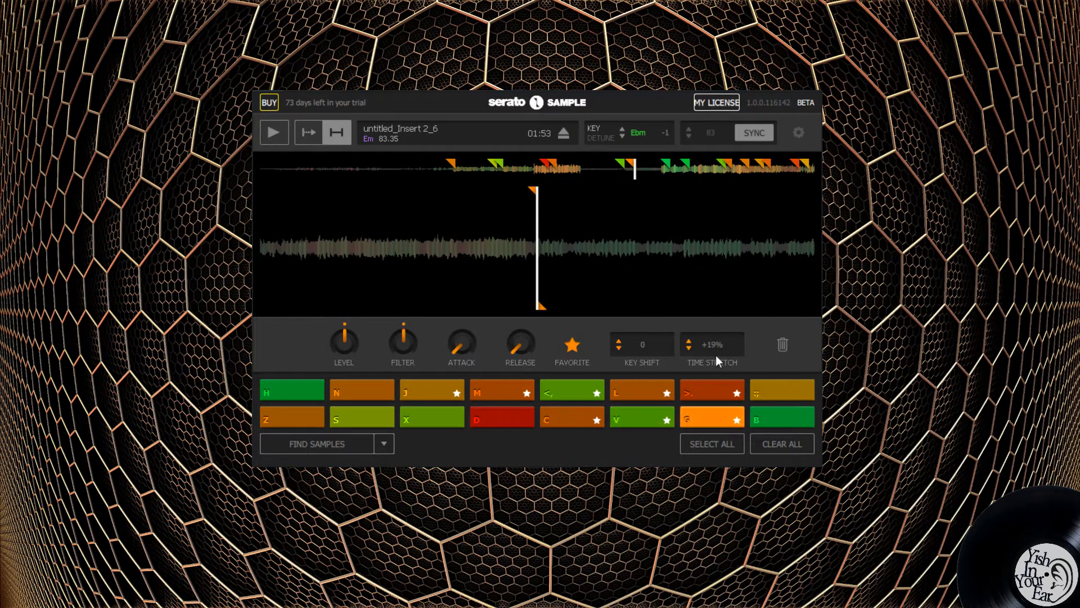
{"action": "key", "text": "v"}
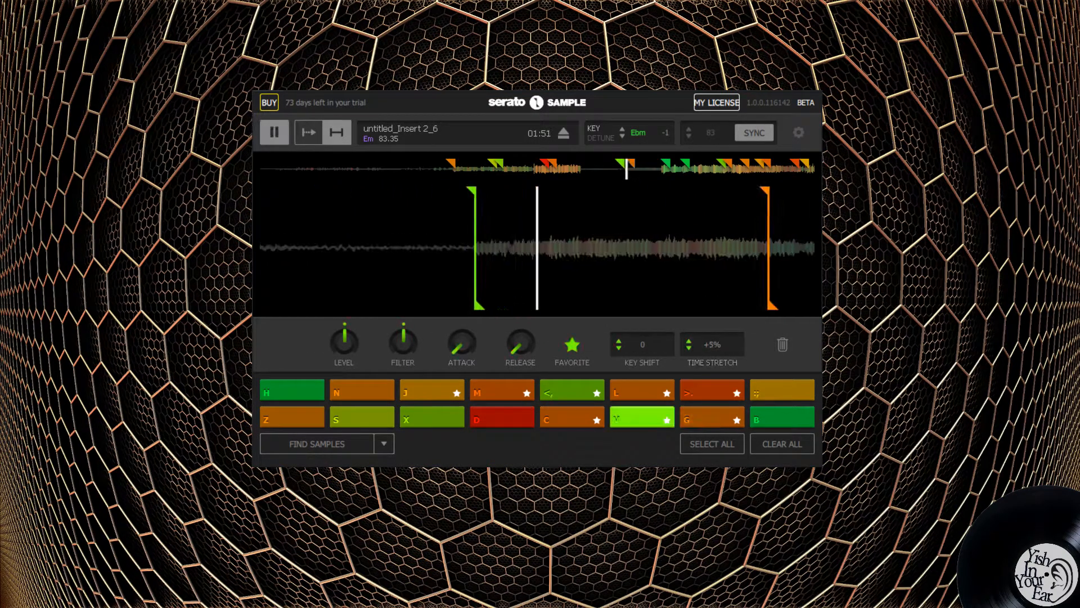
{"action": "key", "text": "g"}
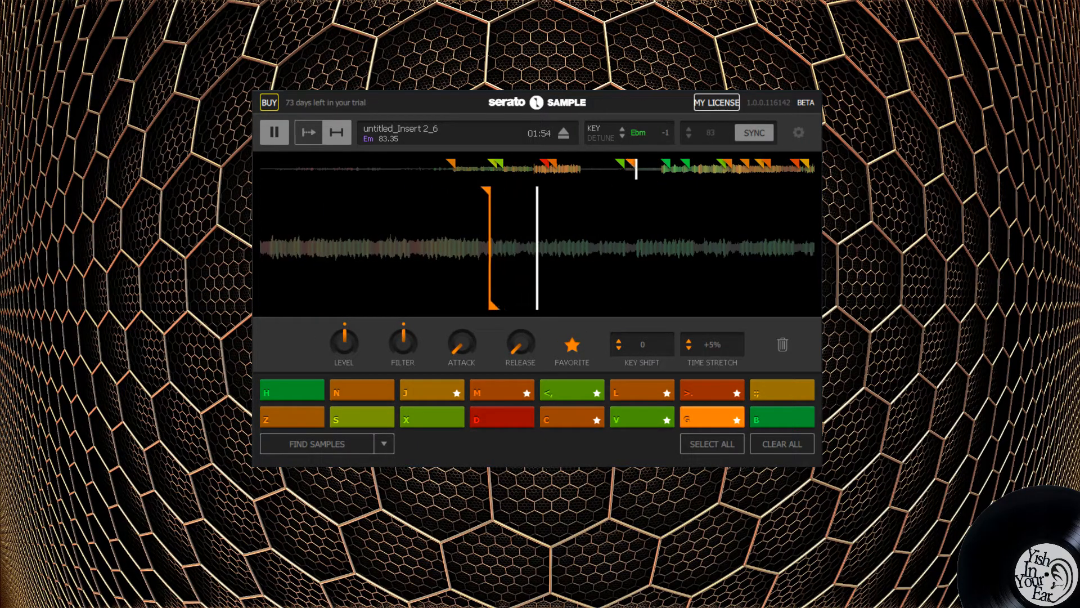
{"action": "key", "text": "v"}
{"action": "key", "text": "g"}
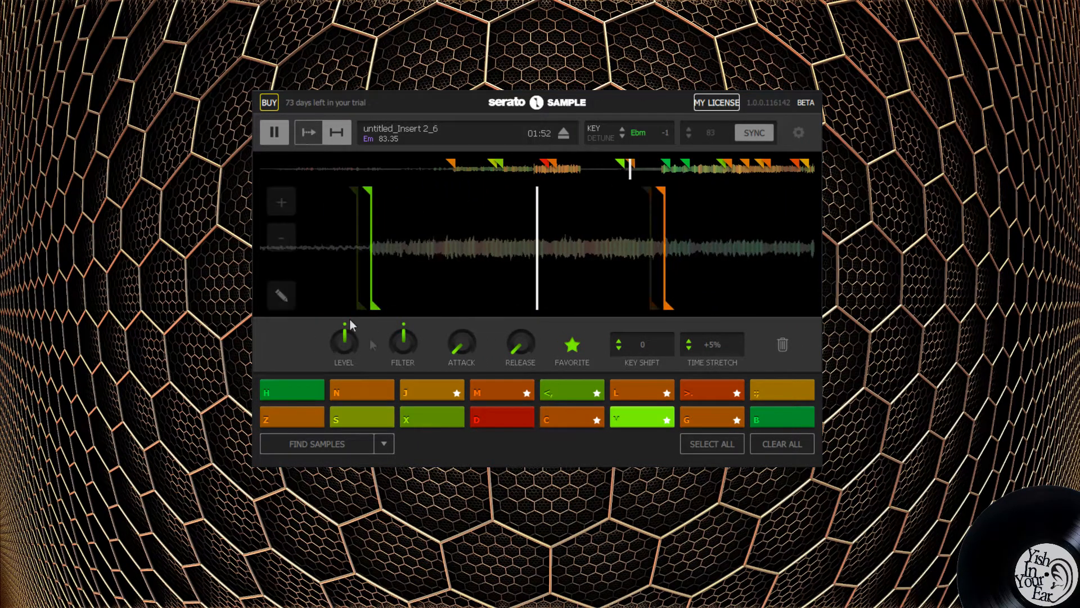
Turn down the filter on pads V and G well below its centre position and audition both pads.
{"action": "left_click", "coordinate": [627, 415]}
{"action": "left_click_drag", "start_coordinate": [403, 341], "coordinate": [402, 360]}
{"action": "key", "text": "v"}
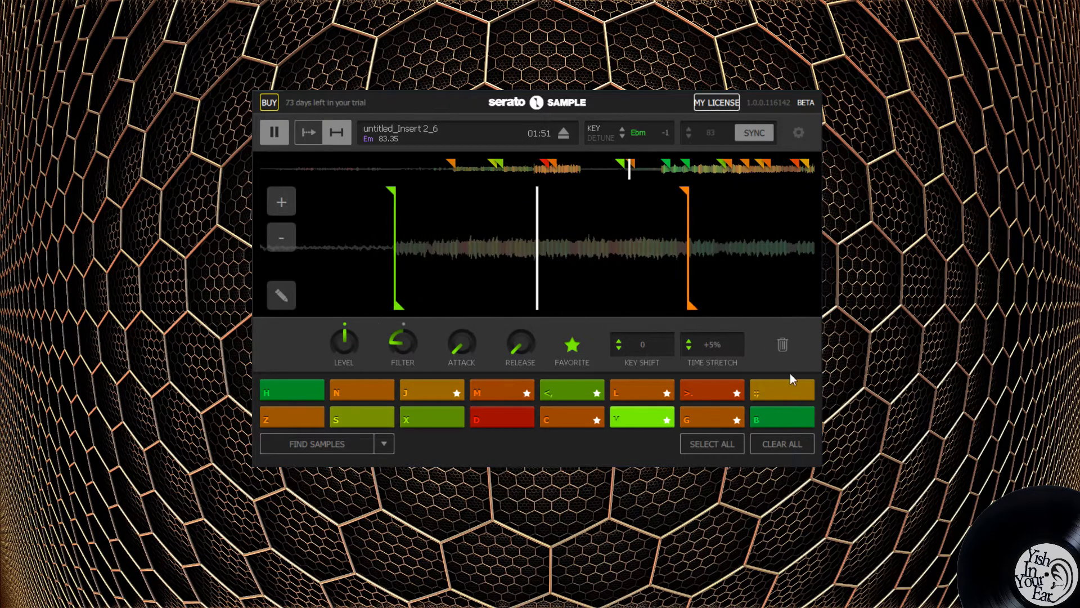
{"action": "key", "text": "g"}
{"action": "key", "text": "v"}
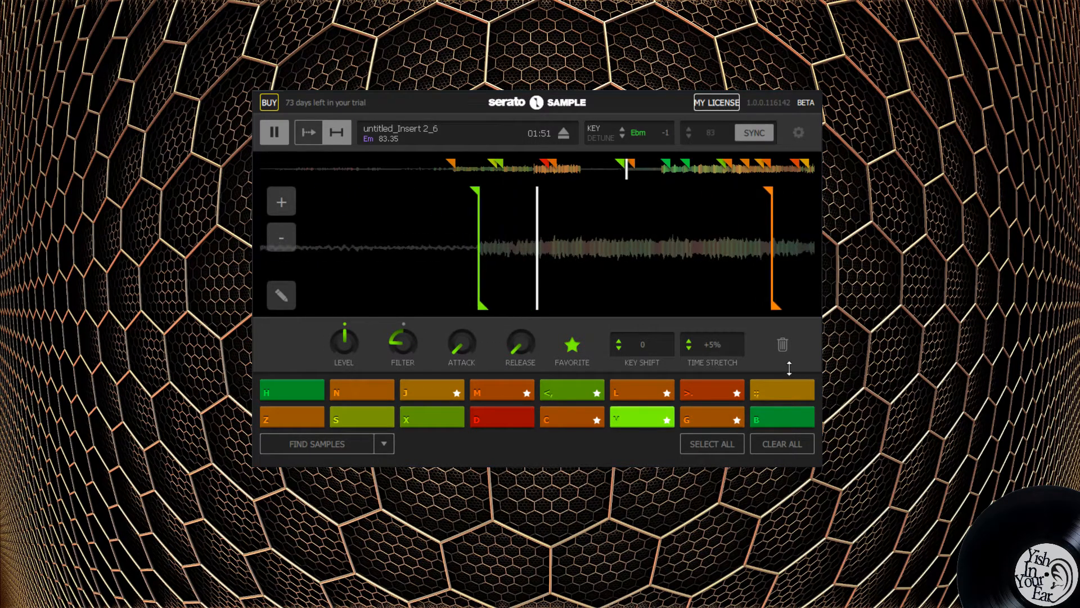
{"action": "key", "text": "g"}
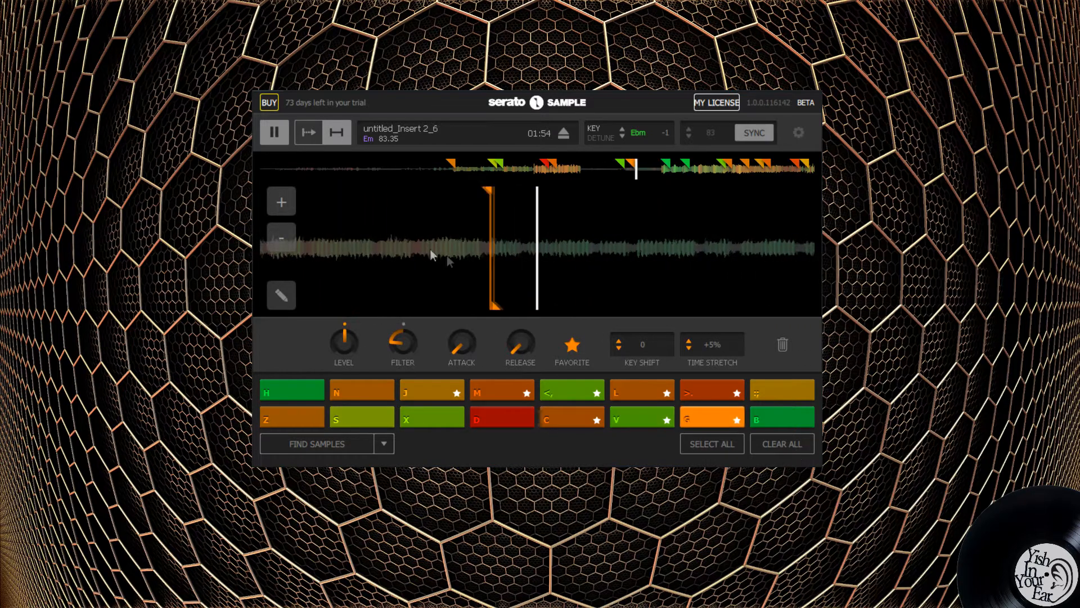
Play pads V and G in alternation, followed by the comma, L and period pads as a sequence.
{"action": "key", "text": "v"}
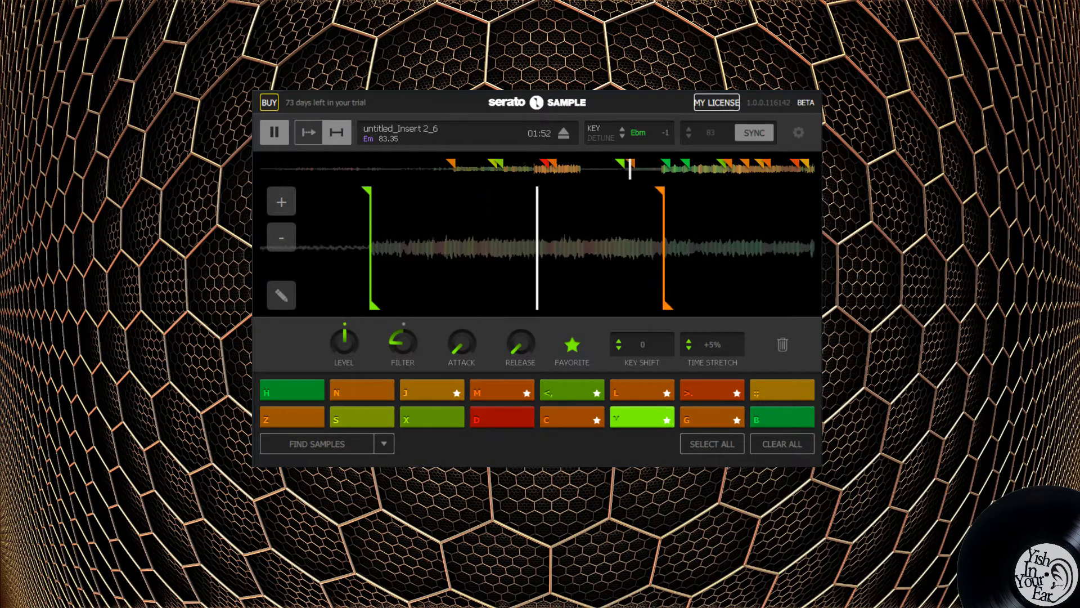
{"action": "key", "text": "g"}
{"action": "key", "text": "v"}
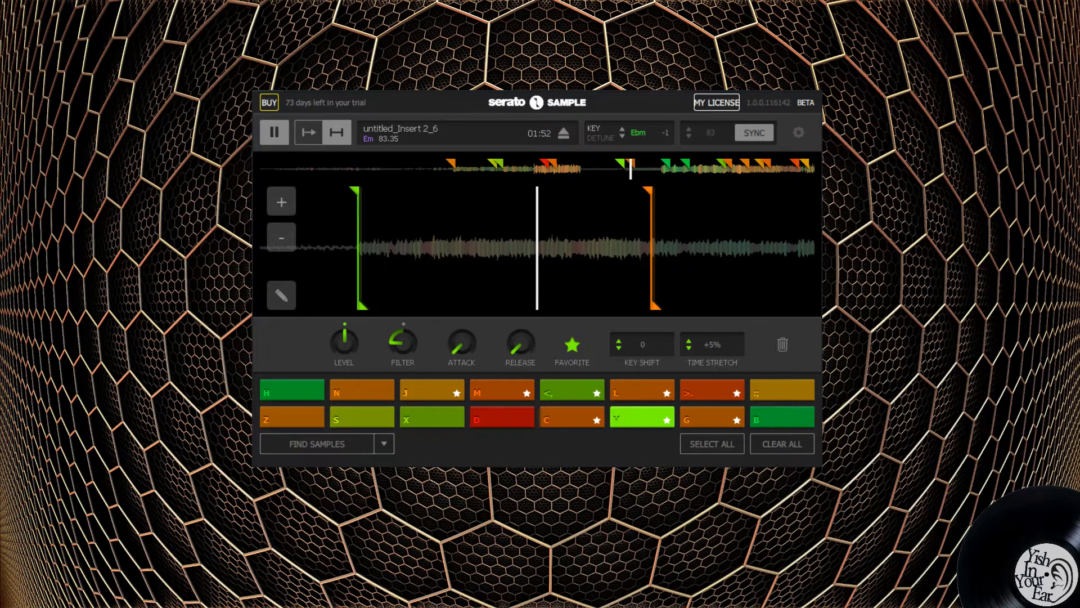
{"action": "key", "text": "g"}
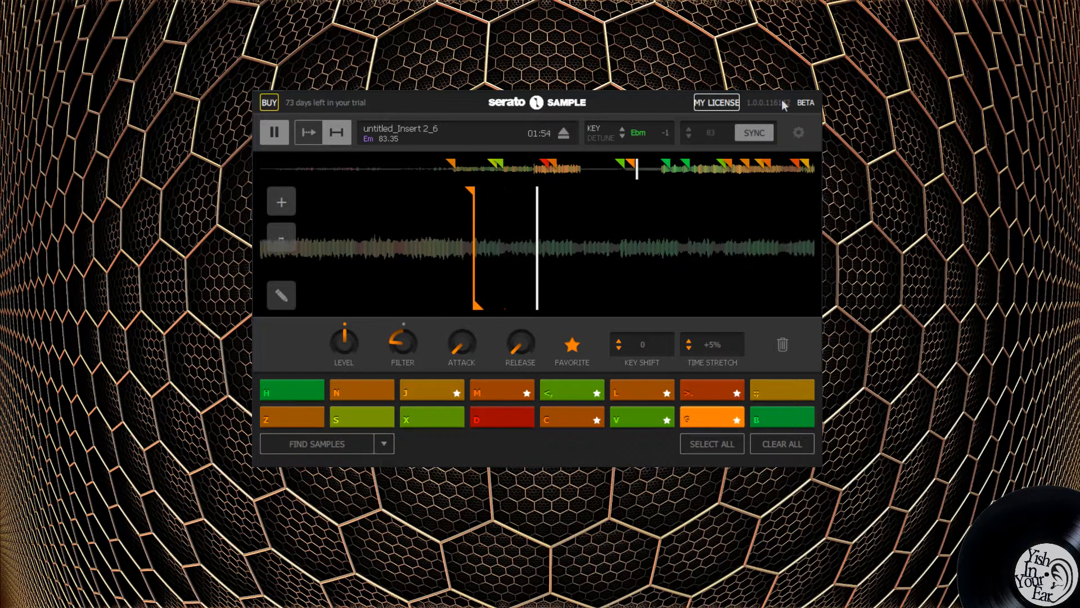
{"action": "key", "text": "comma"}
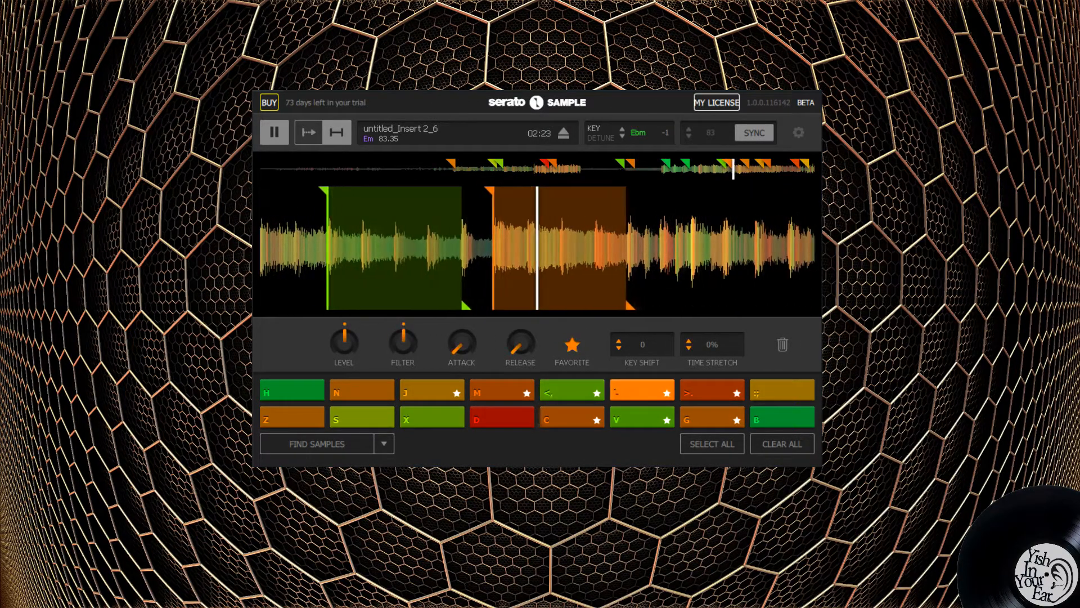
{"action": "key", "text": "comma"}
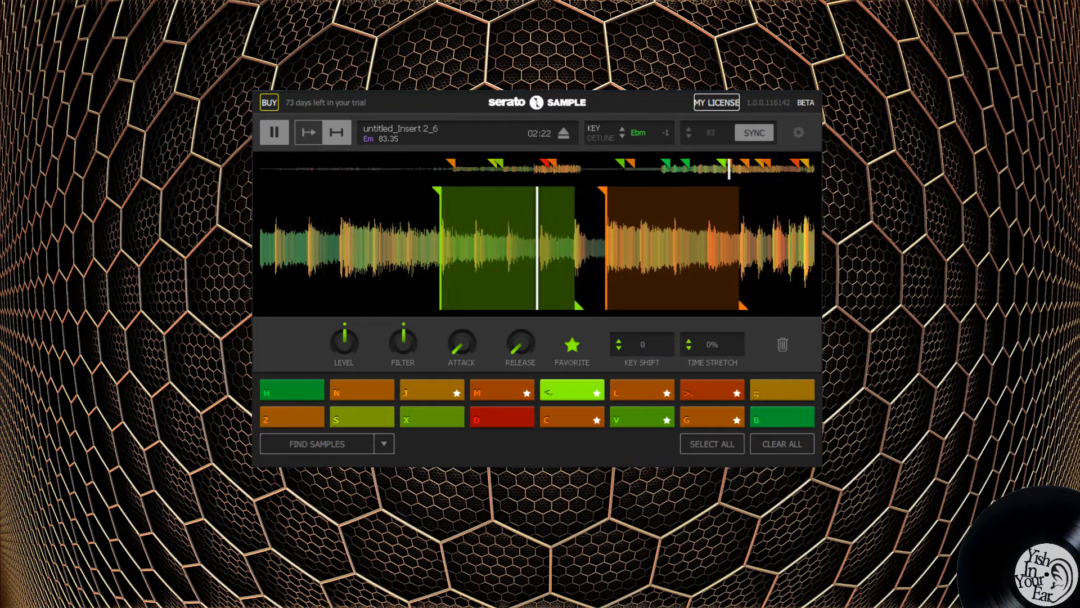
{"action": "key", "text": "comma"}
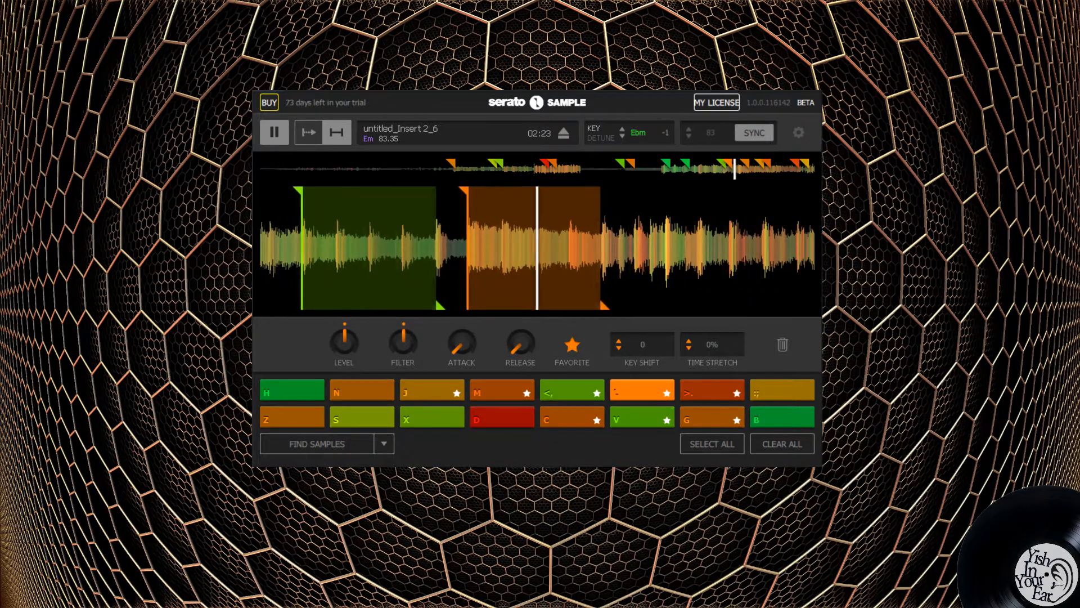
{"action": "key", "text": "period"}
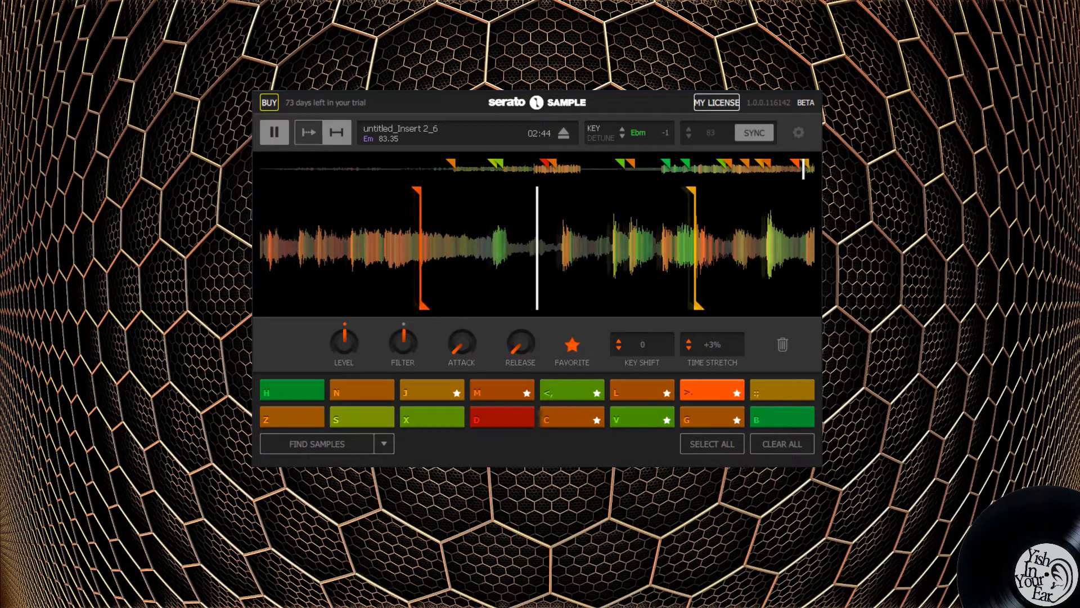